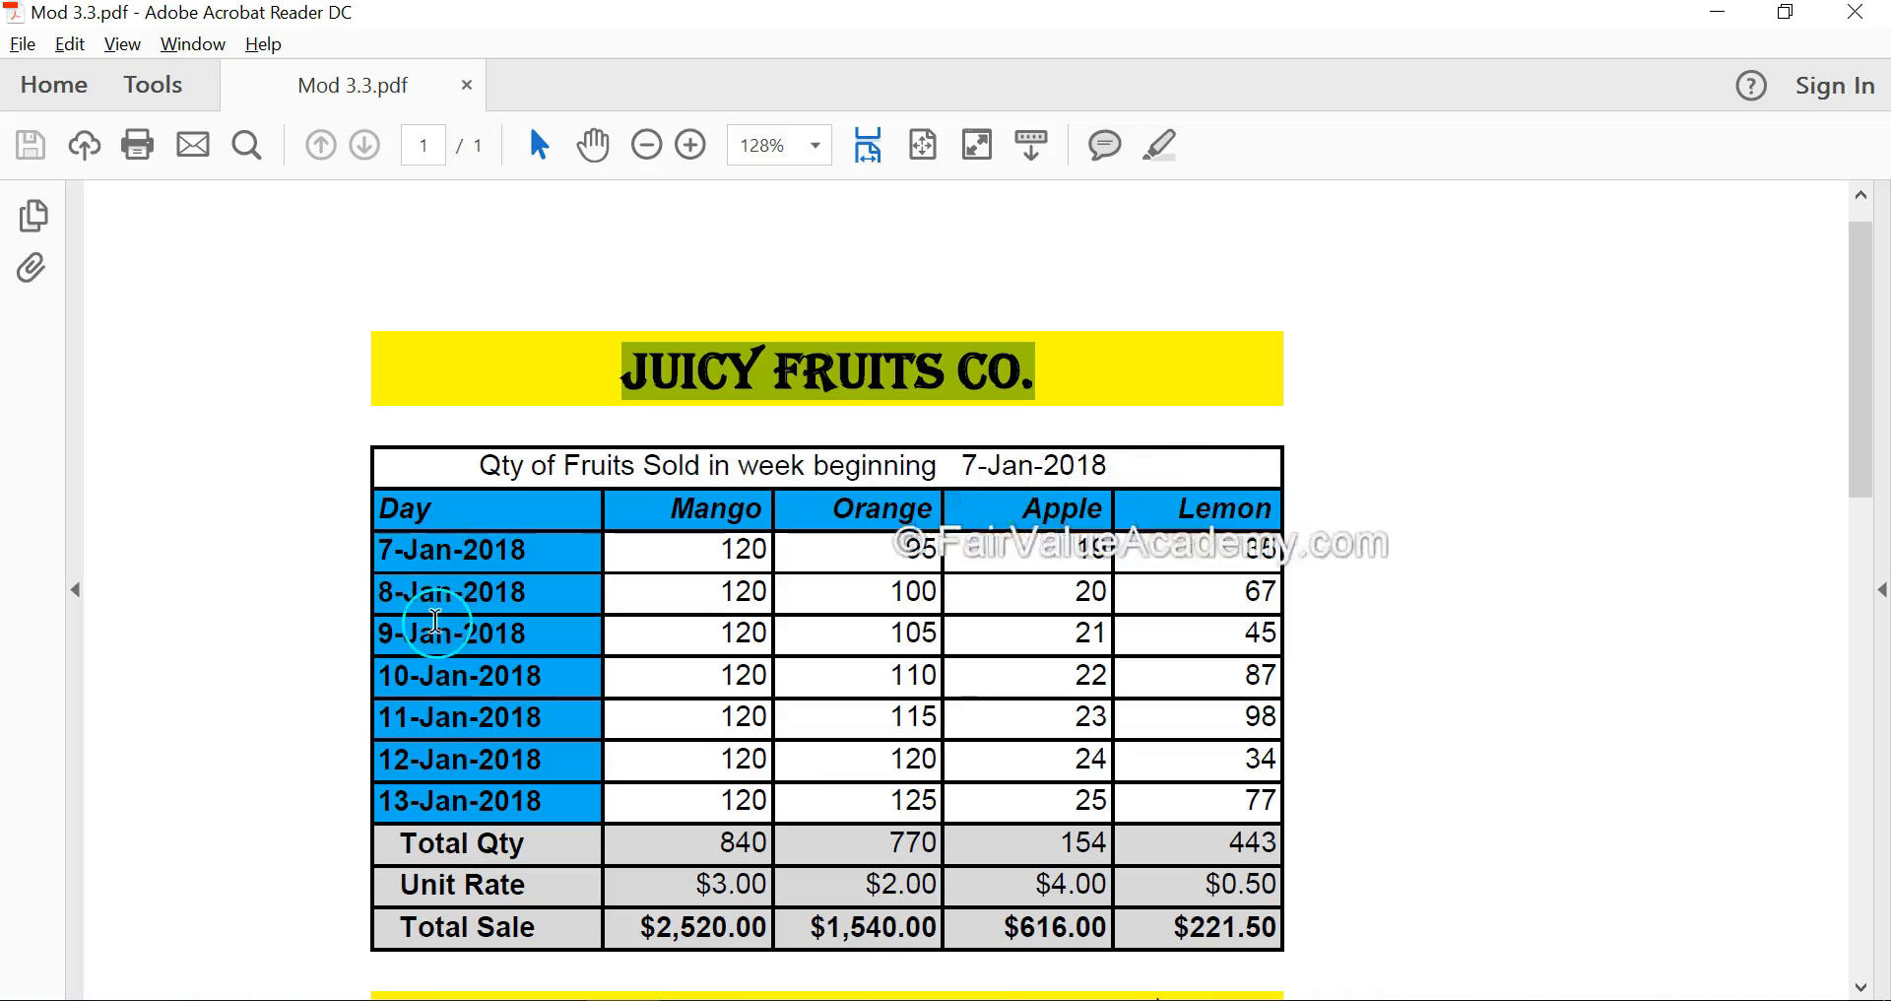
Switch to the Book4 workbook in Excel and select the fruit sales table, cells A5:E15.
key("alt+Tab")
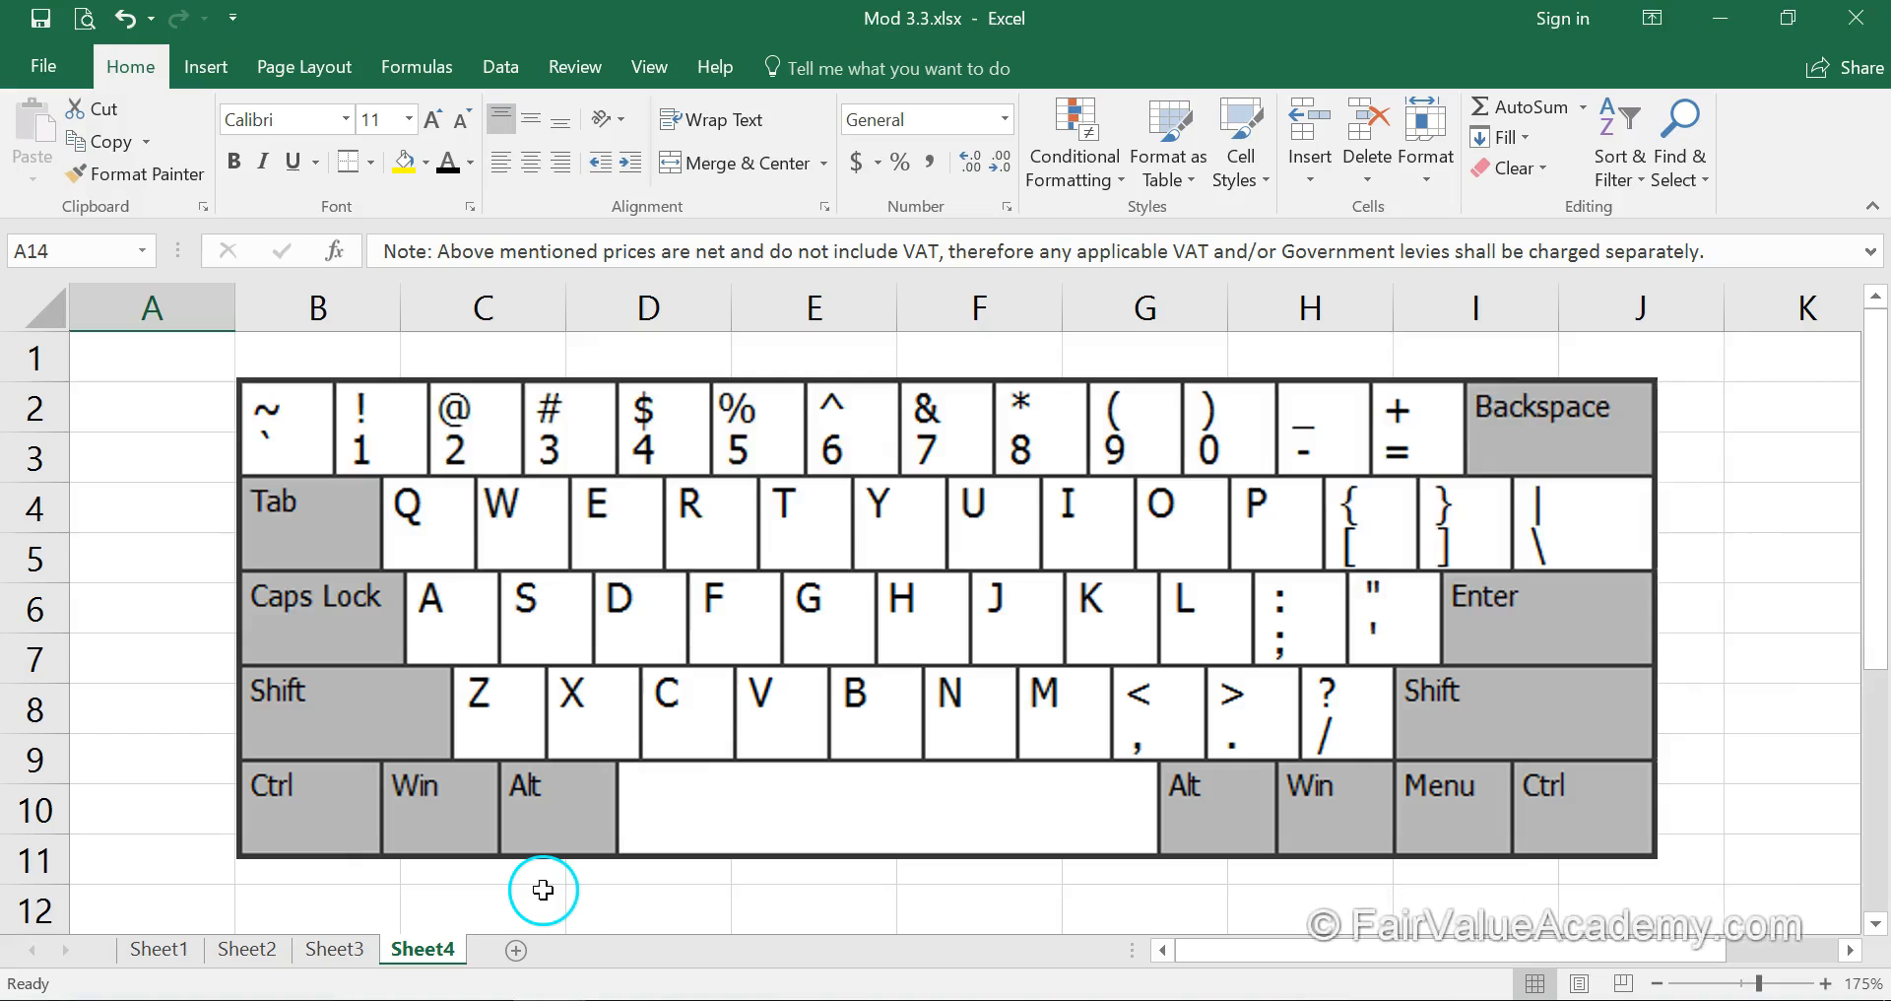
key("alt+Tab")
key("Tab")
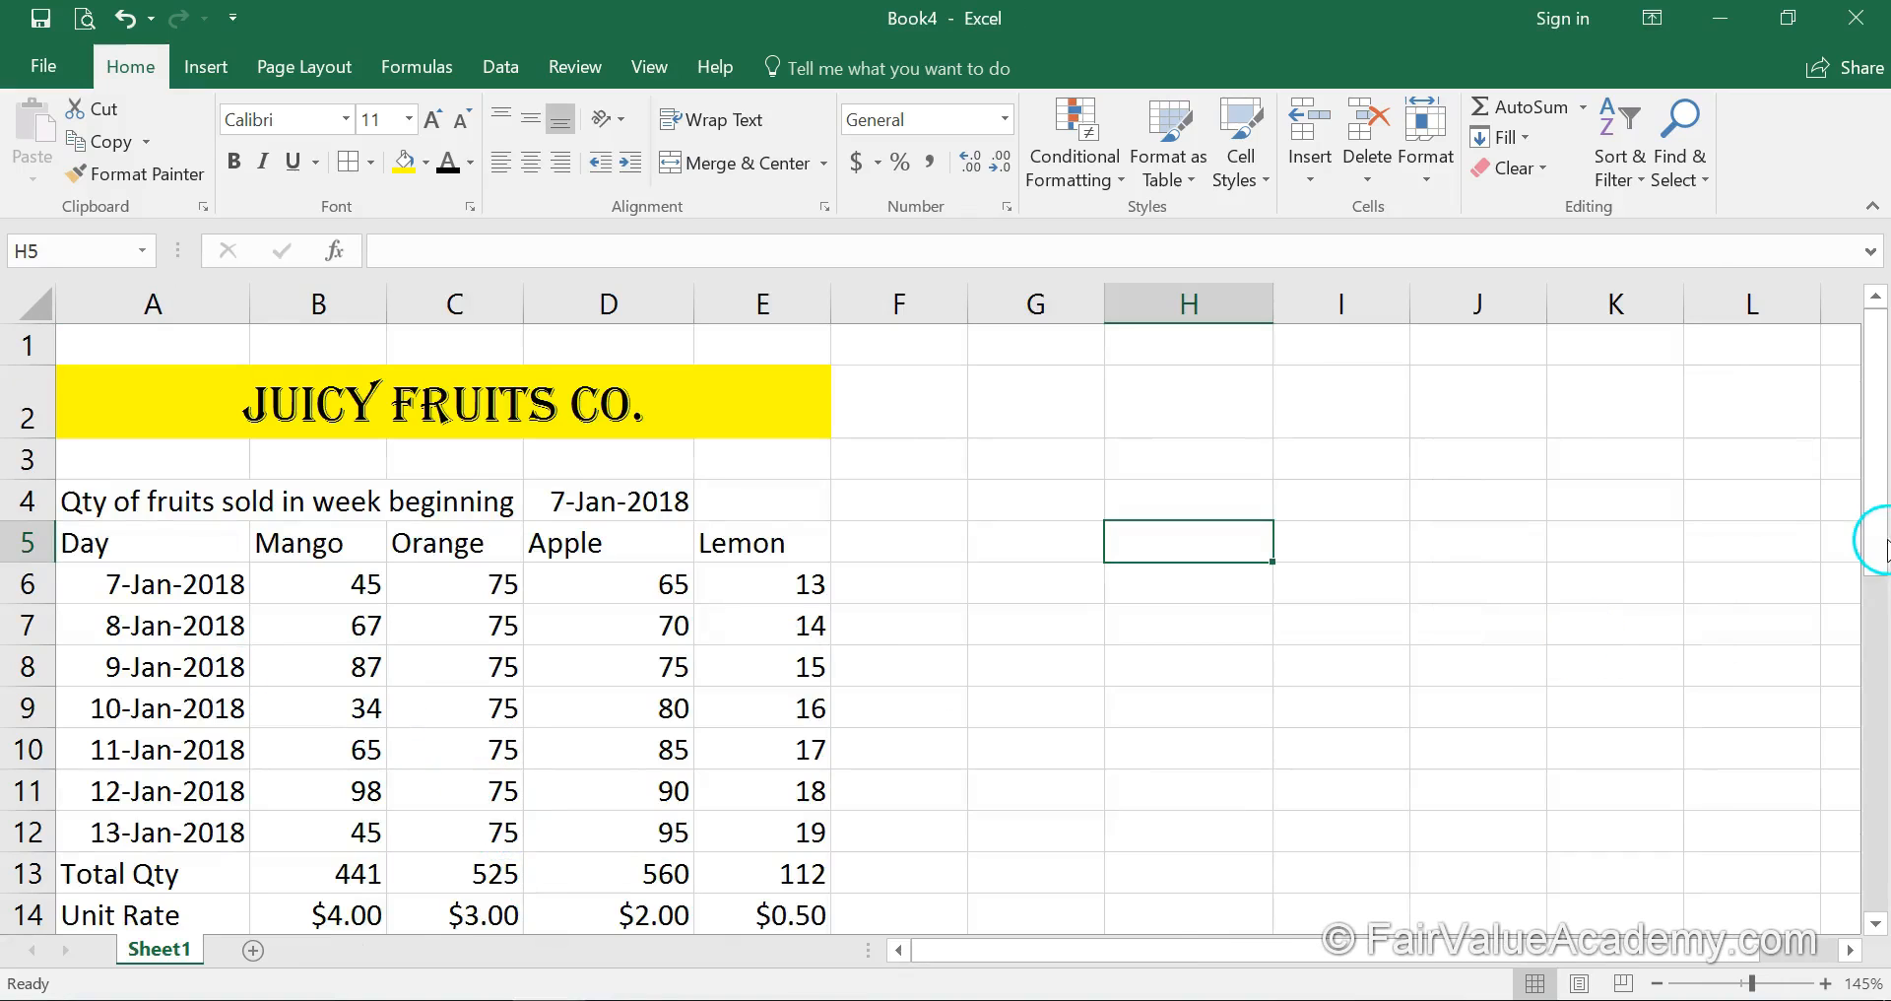
left_click_drag(1878, 503, 1878, 550)
left_click_drag(152, 429, 763, 842)
Examine the border presets, individual edge options and line colours in the Format Cells dialog, closing it without applying anything.
right_click(393, 585)
left_click(522, 871)
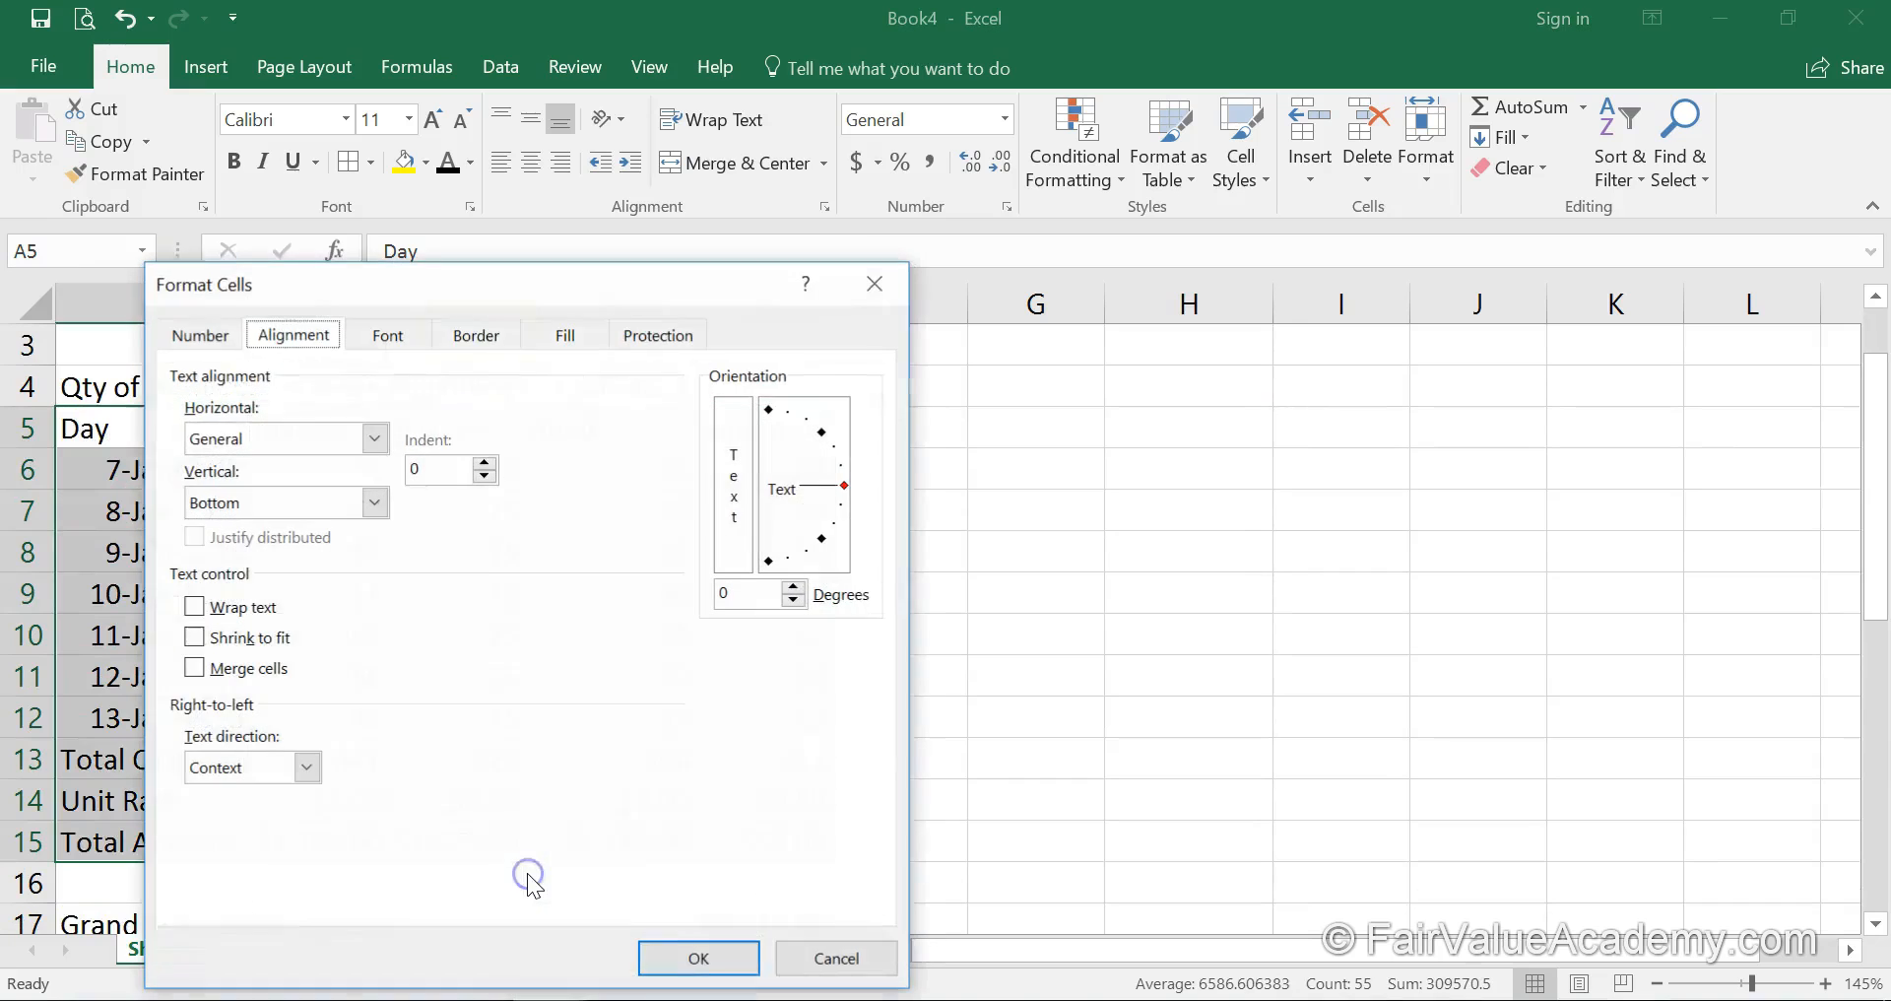
left_click(494, 336)
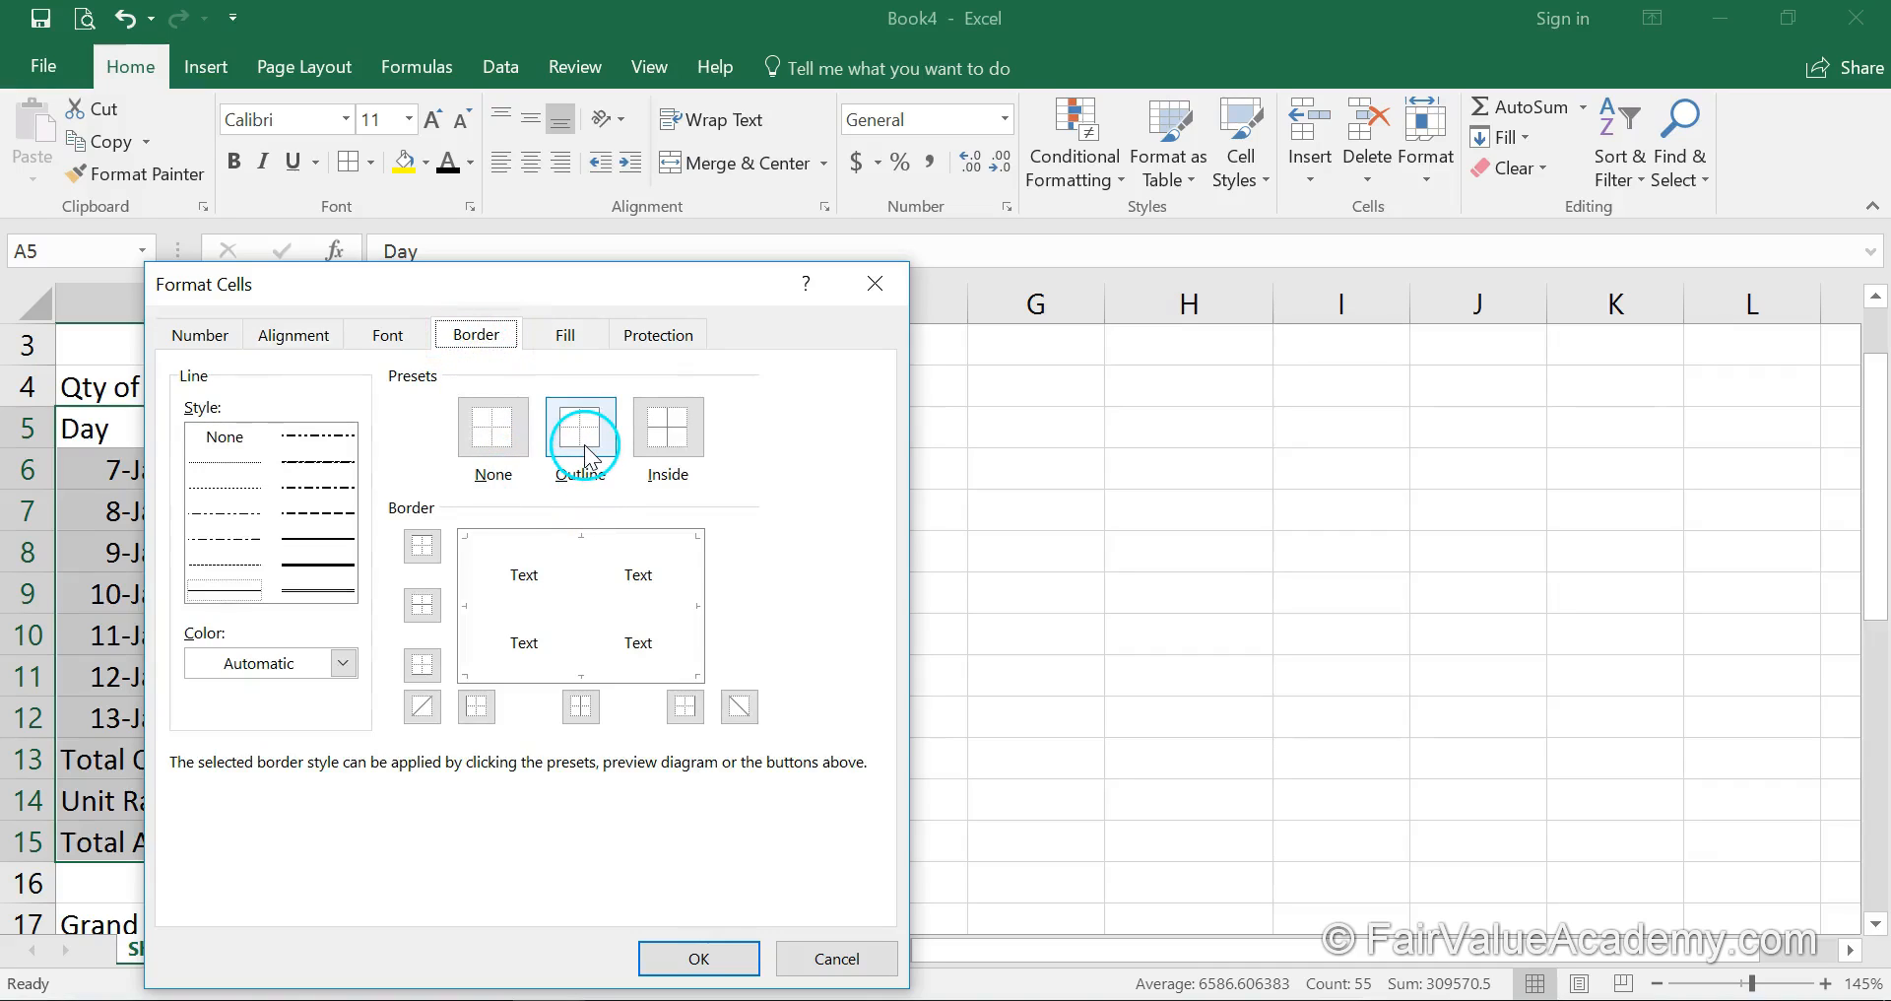
left_click(666, 441)
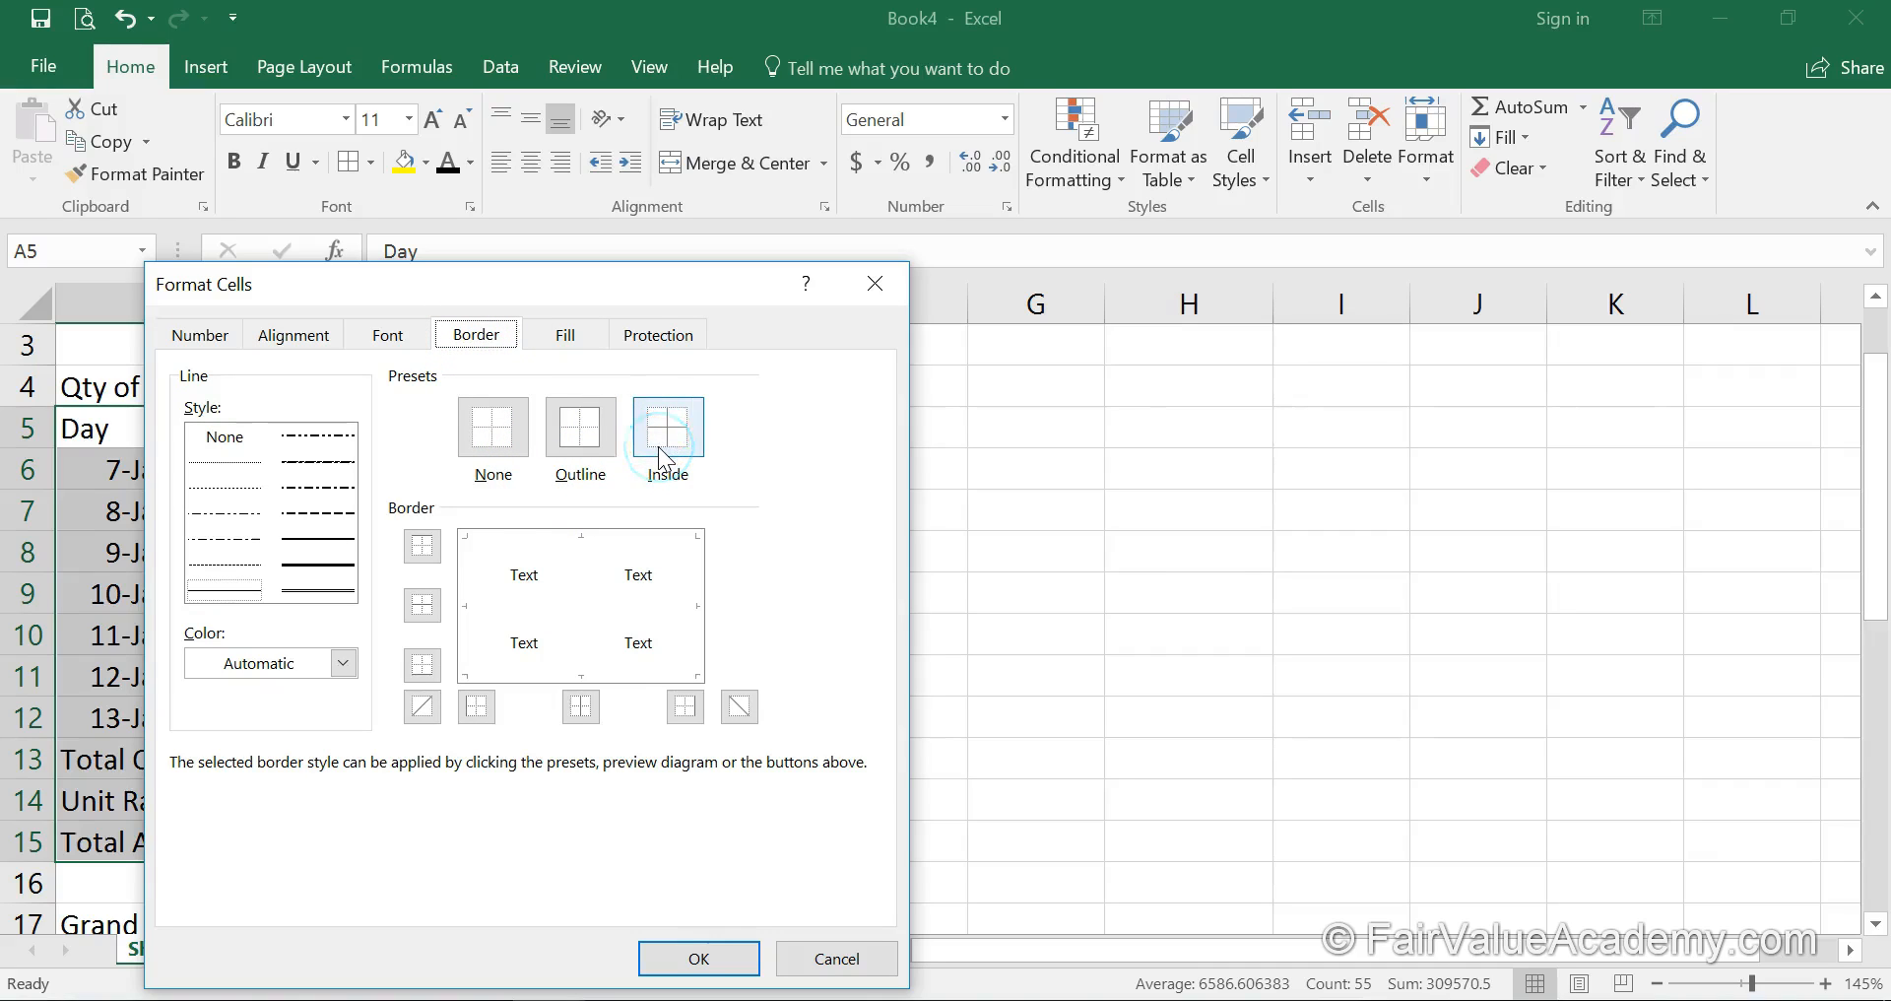
left_click(412, 552)
left_click(425, 616)
left_click(628, 450)
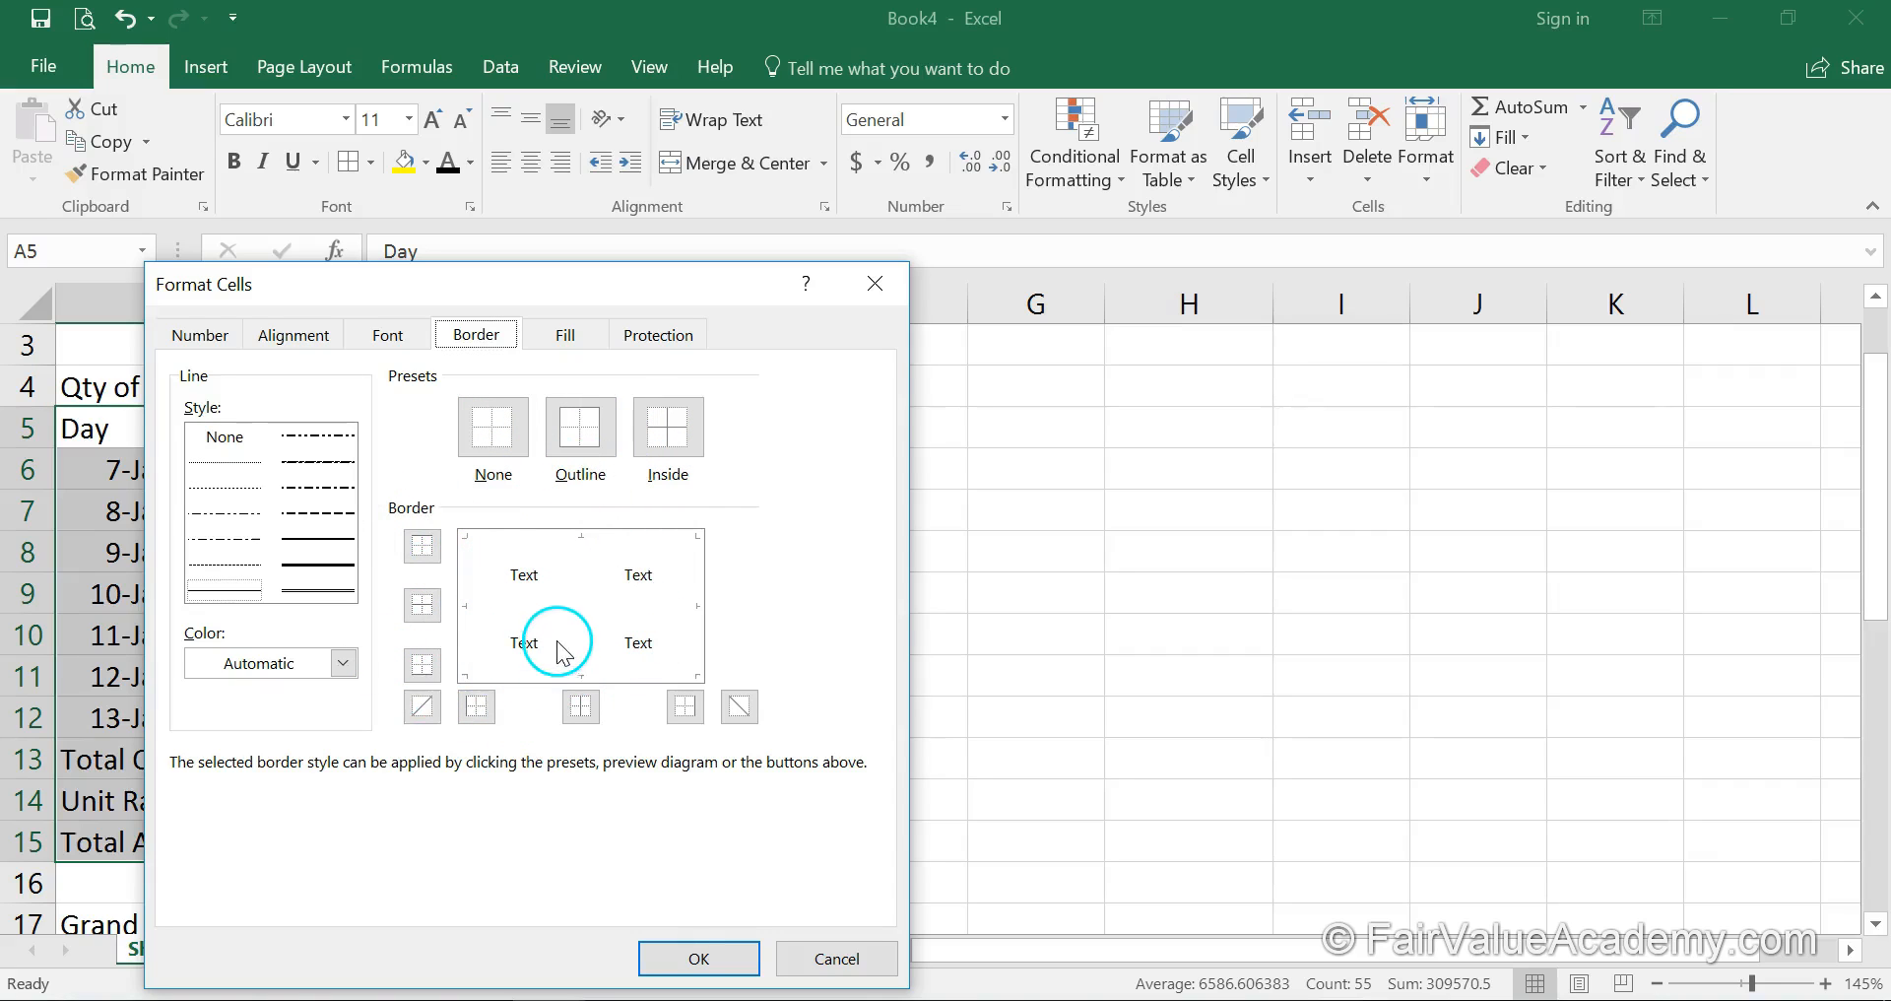
left_click(339, 663)
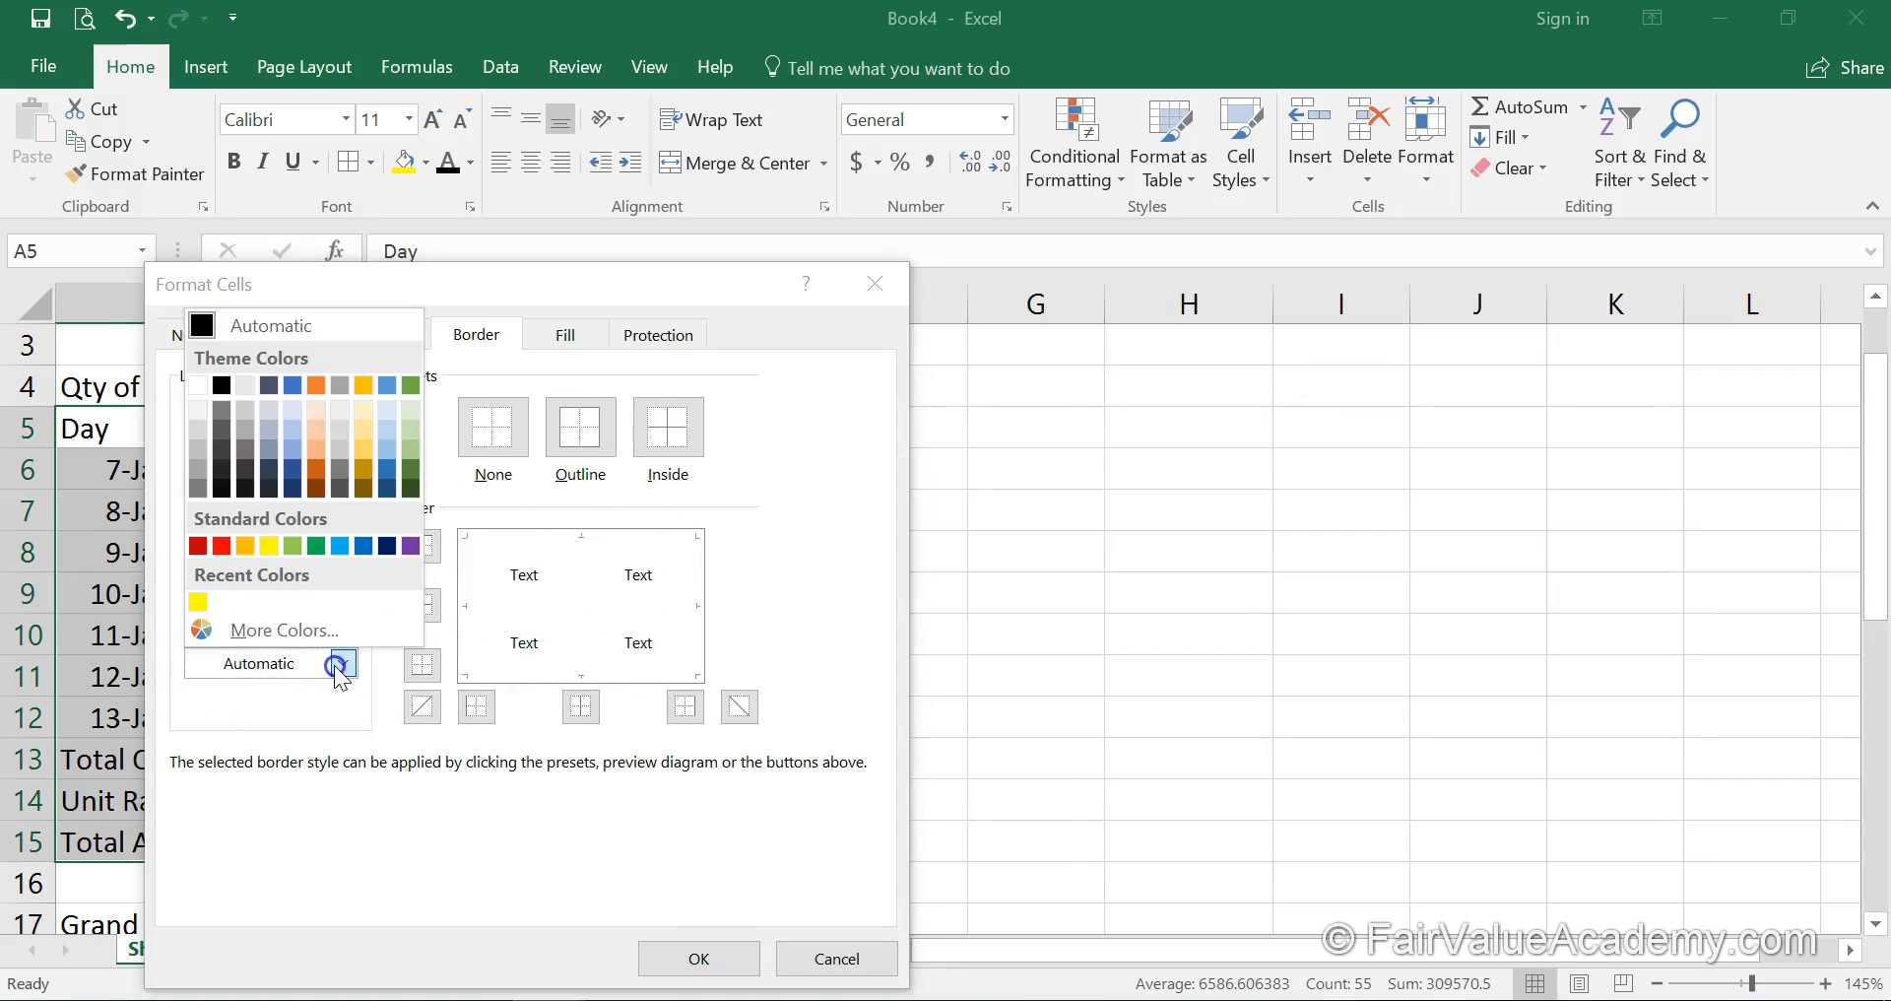
left_click(851, 961)
left_click(836, 959)
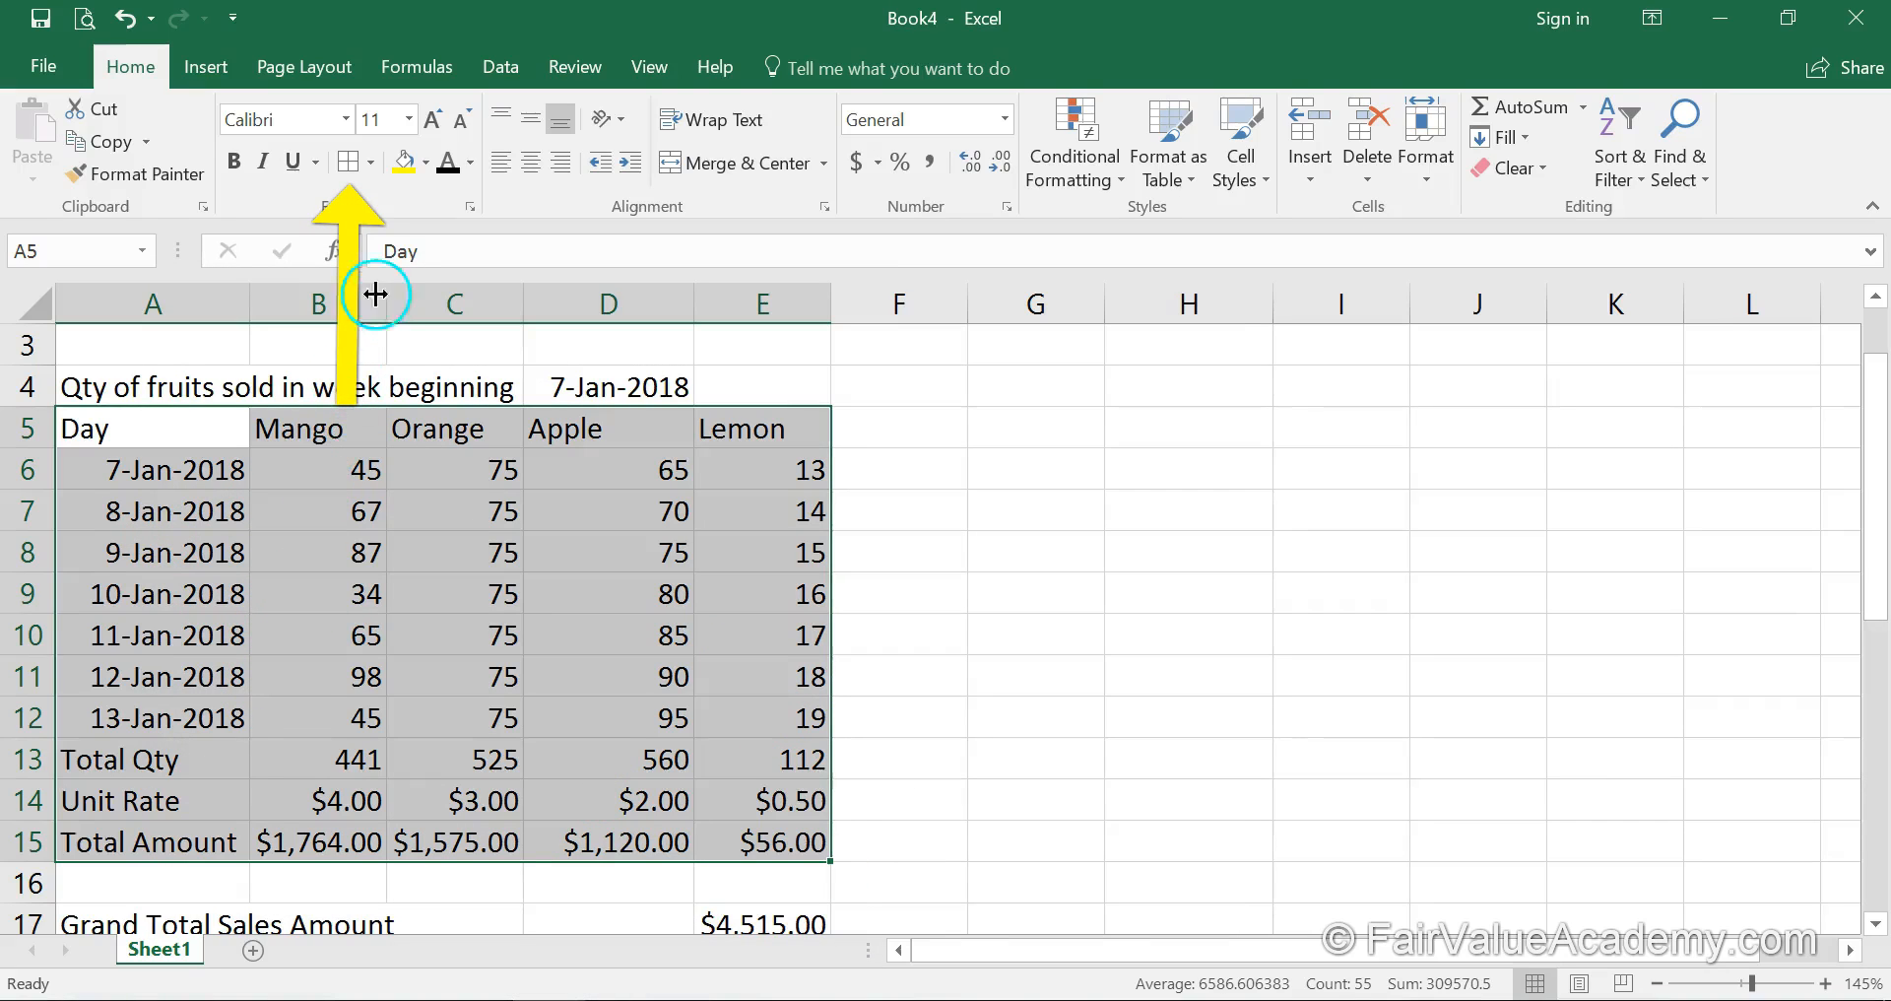
Apply All Borders to the selected sales table A5:E15.
left_click(372, 165)
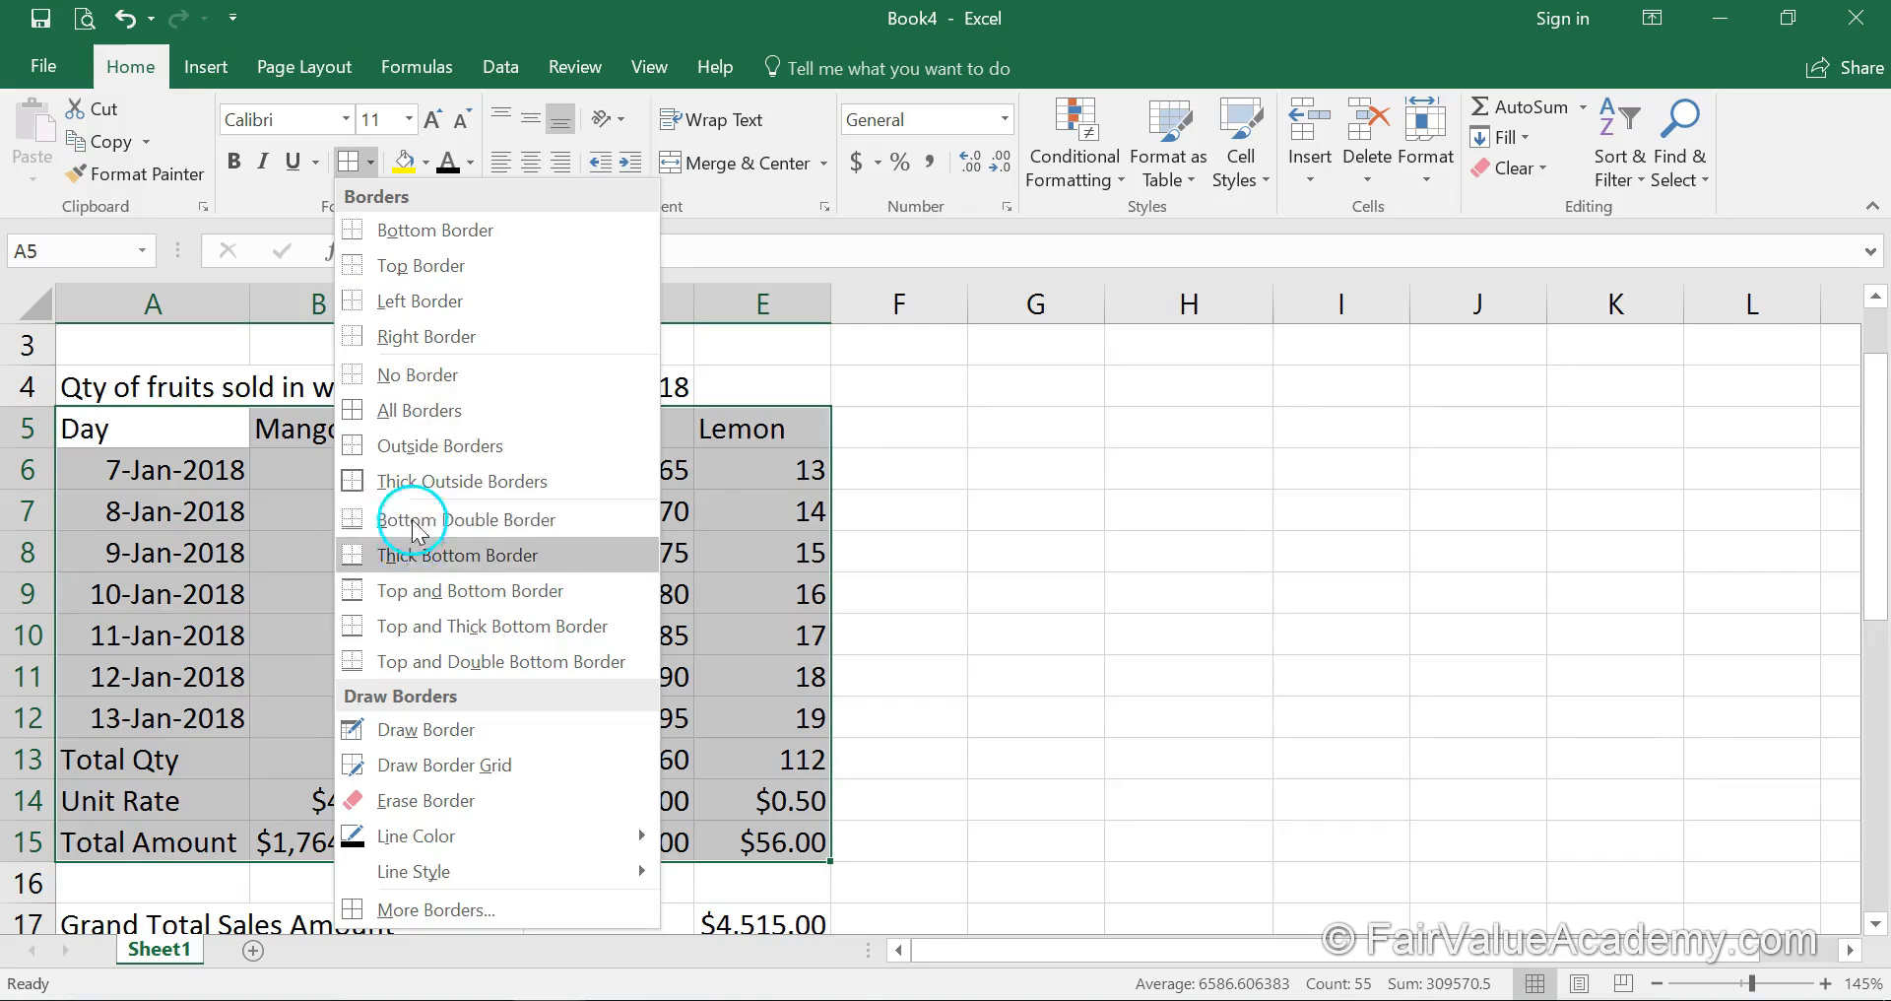
left_click(412, 411)
left_click(977, 583)
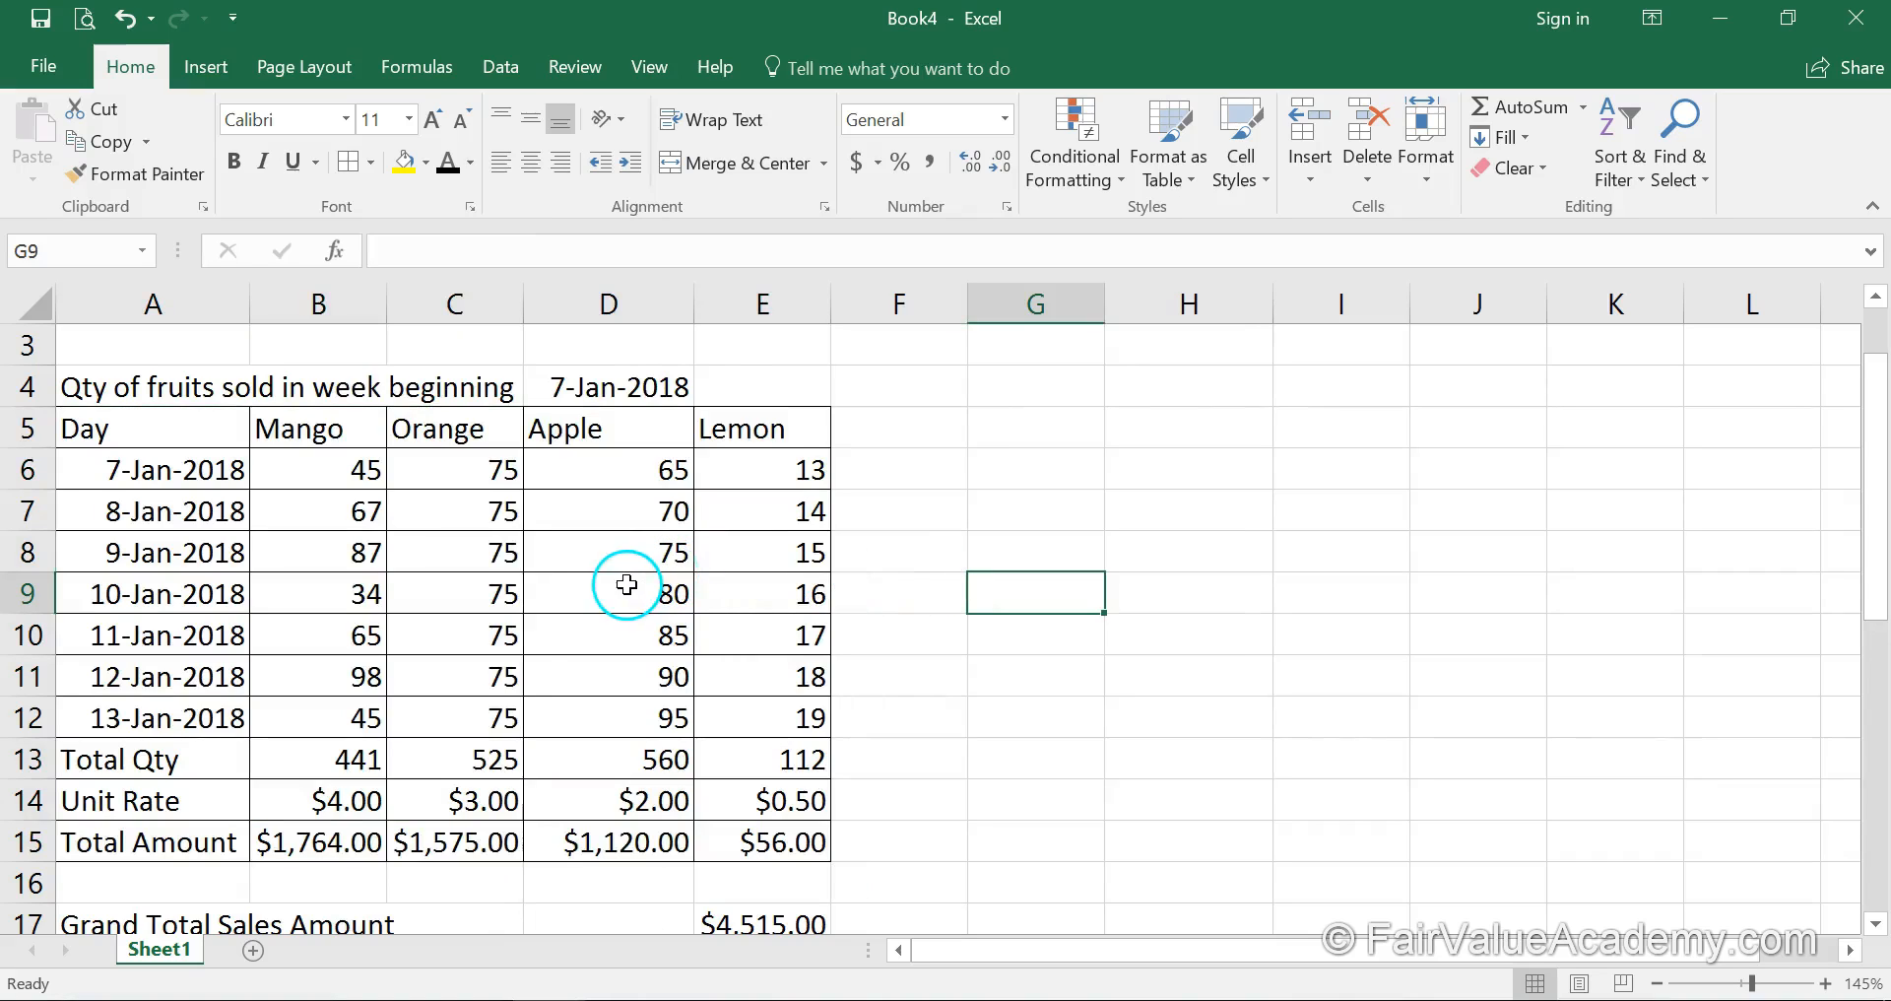
Make the header row A5:E5, the row labels A6:A15 and the Total Amount values B15:E15 bold.
left_click_drag(101, 428, 761, 429)
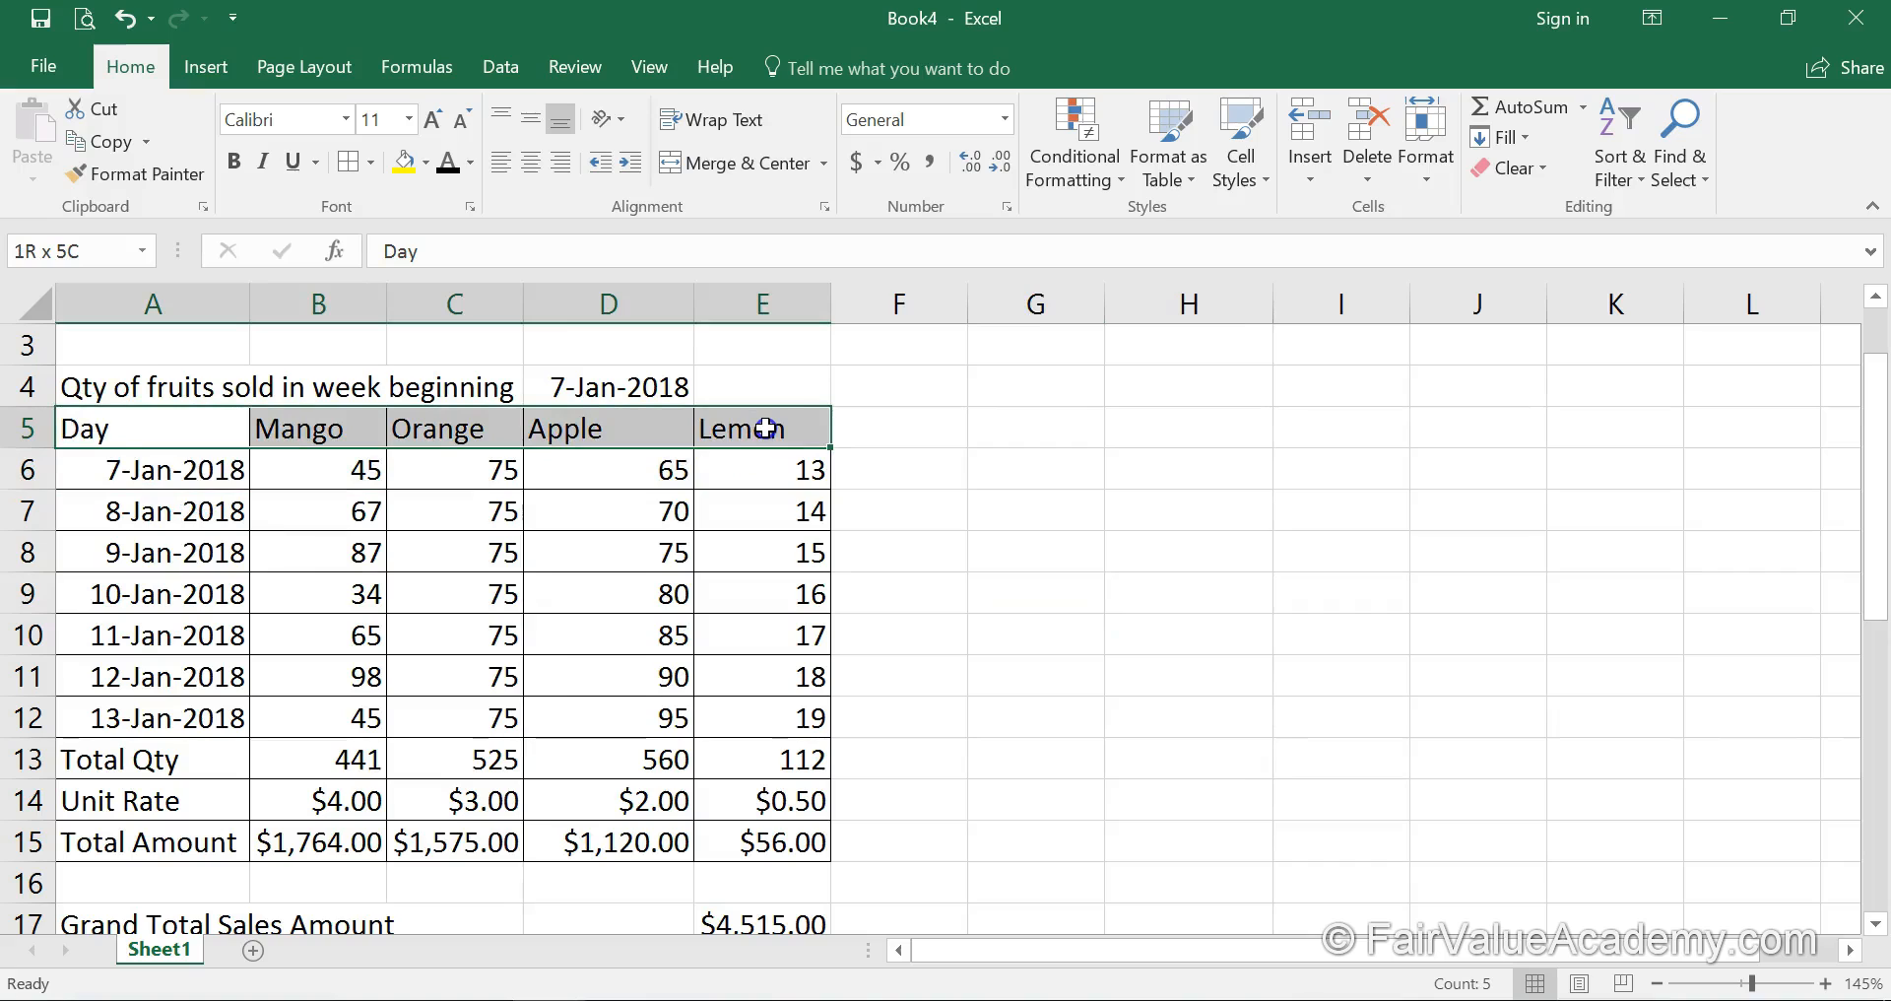
left_click_drag(99, 425, 744, 433)
left_click(236, 160)
left_click_drag(162, 461, 158, 835)
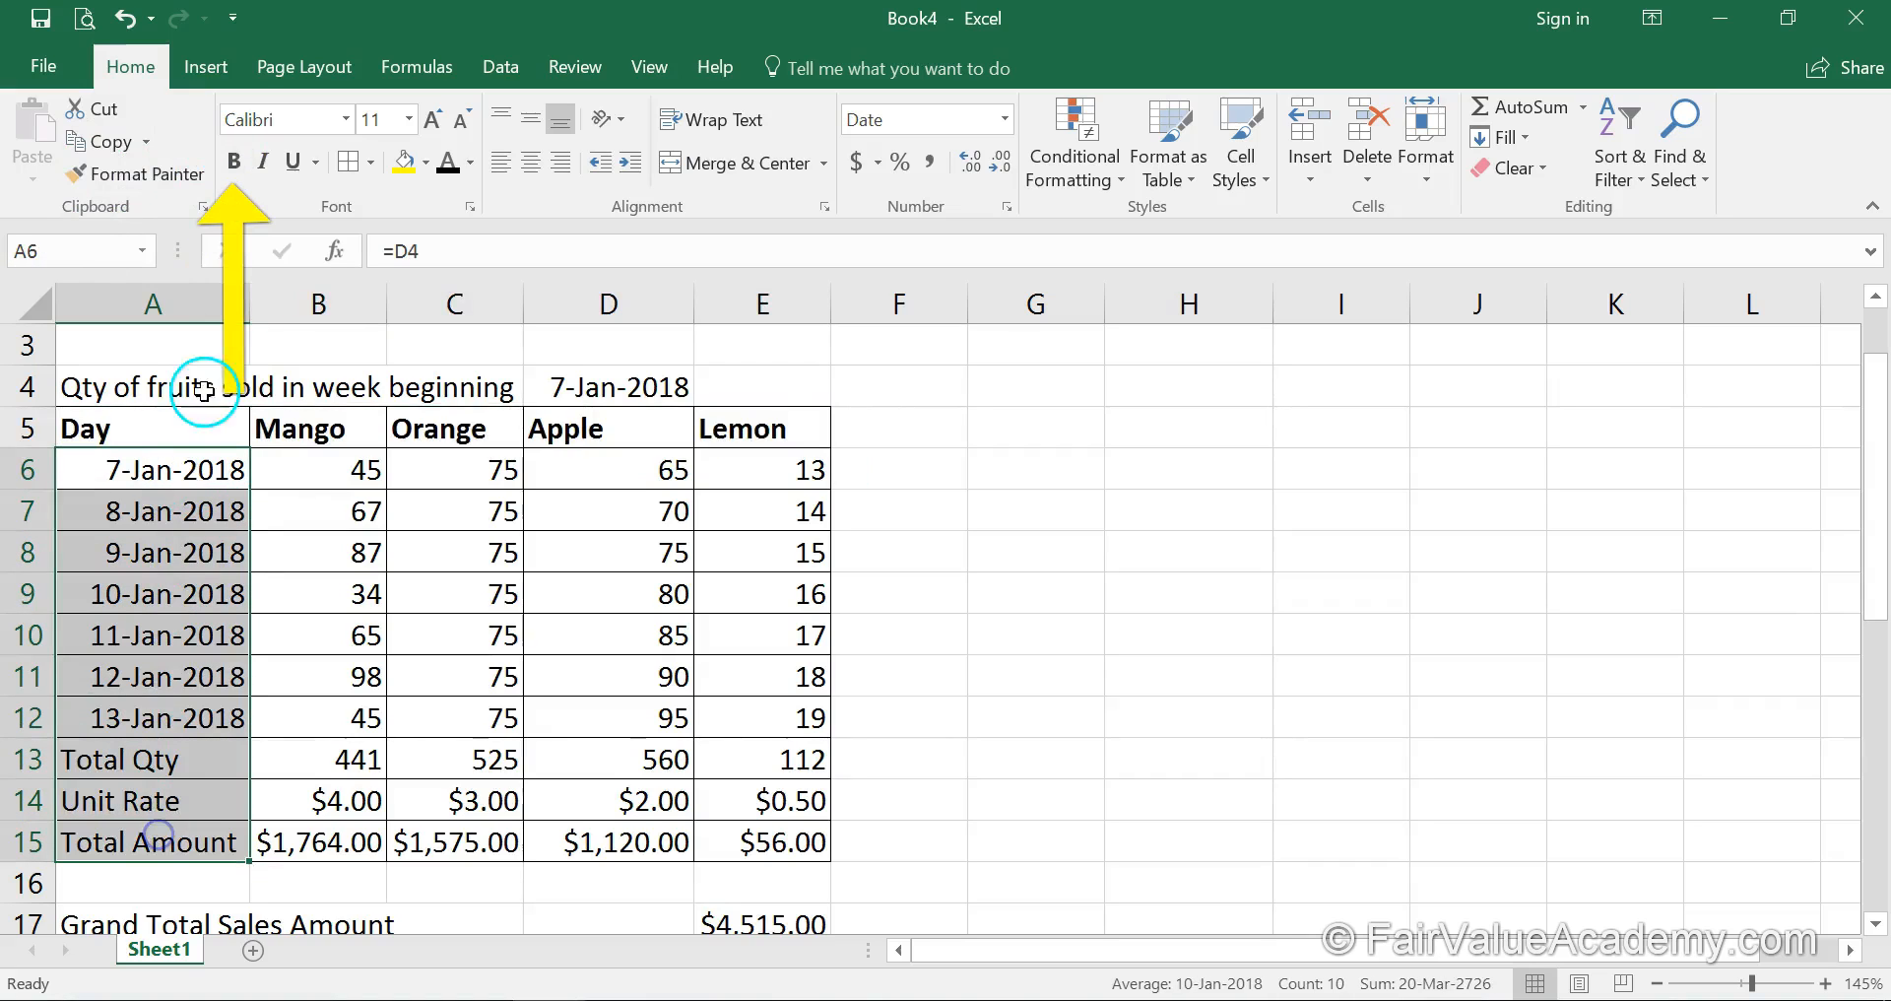
left_click(233, 161)
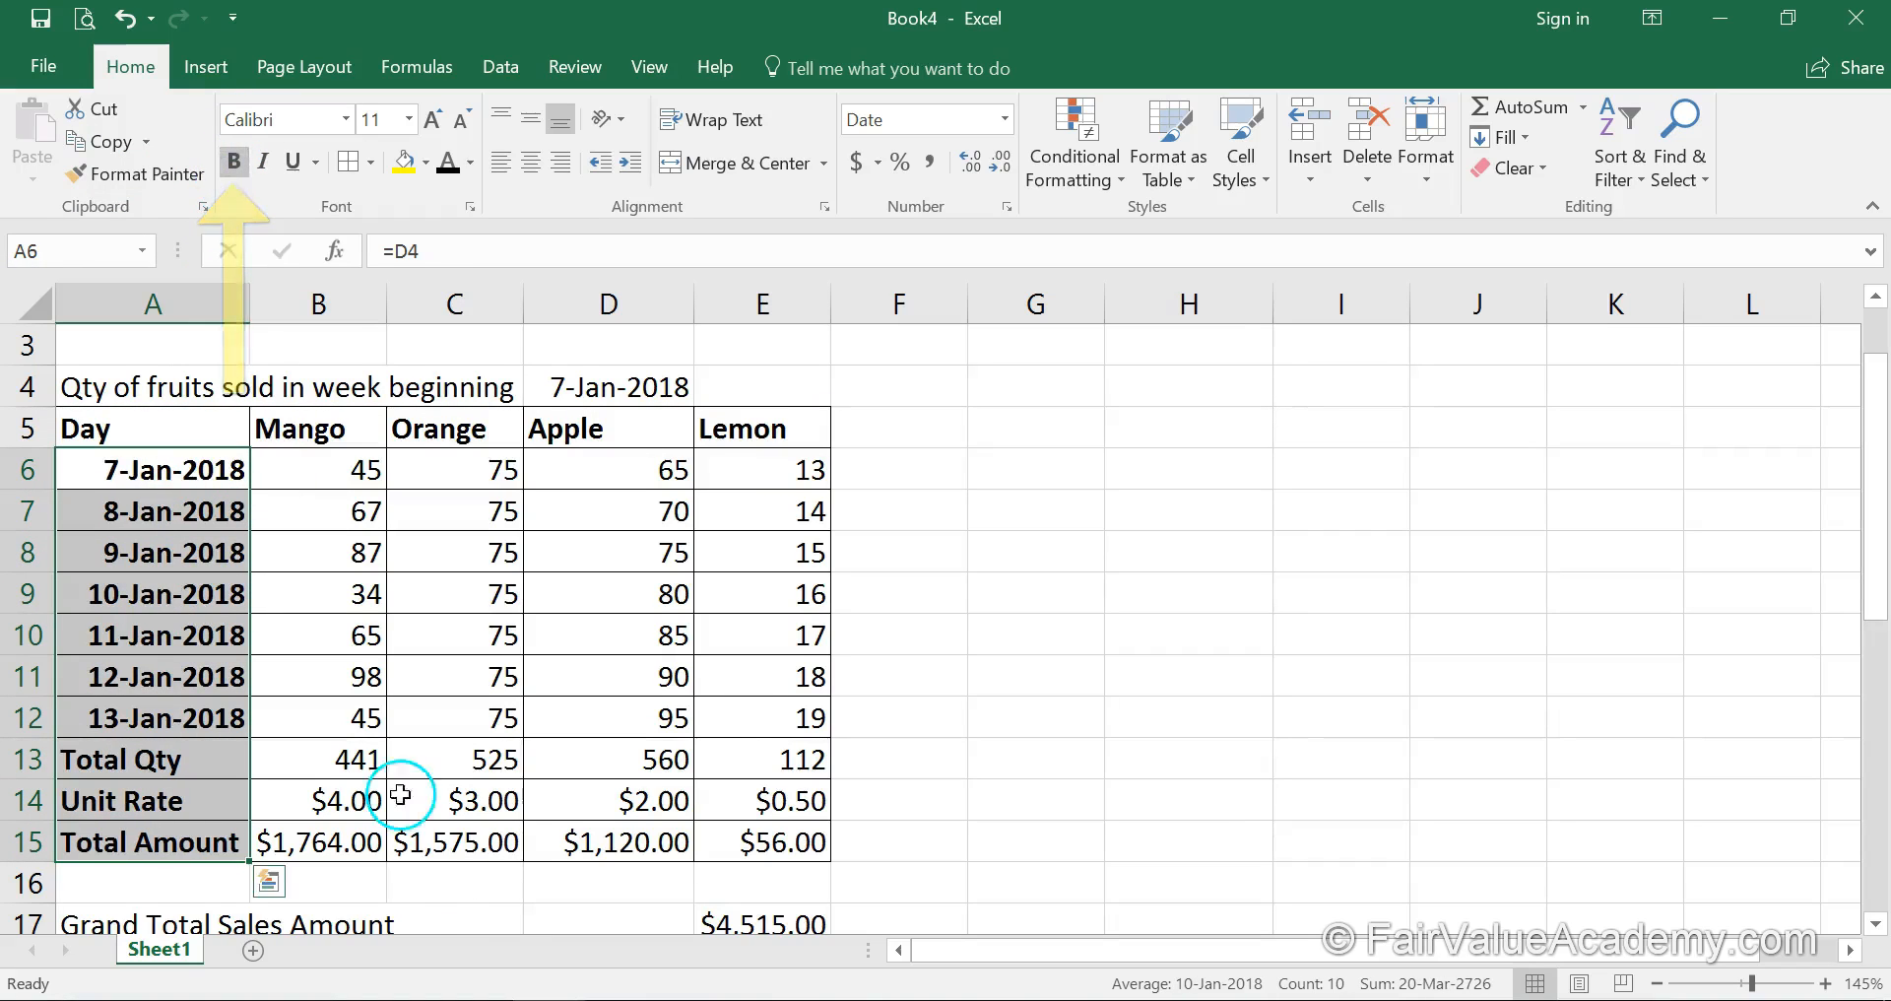
left_click(397, 845)
left_click_drag(264, 844, 743, 847)
left_click(233, 161)
Fill the header row A5:E5, the row labels A6:A15 and the summary values B13:E15 with White, Background 1, Darker 15%.
left_click_drag(98, 429, 709, 439)
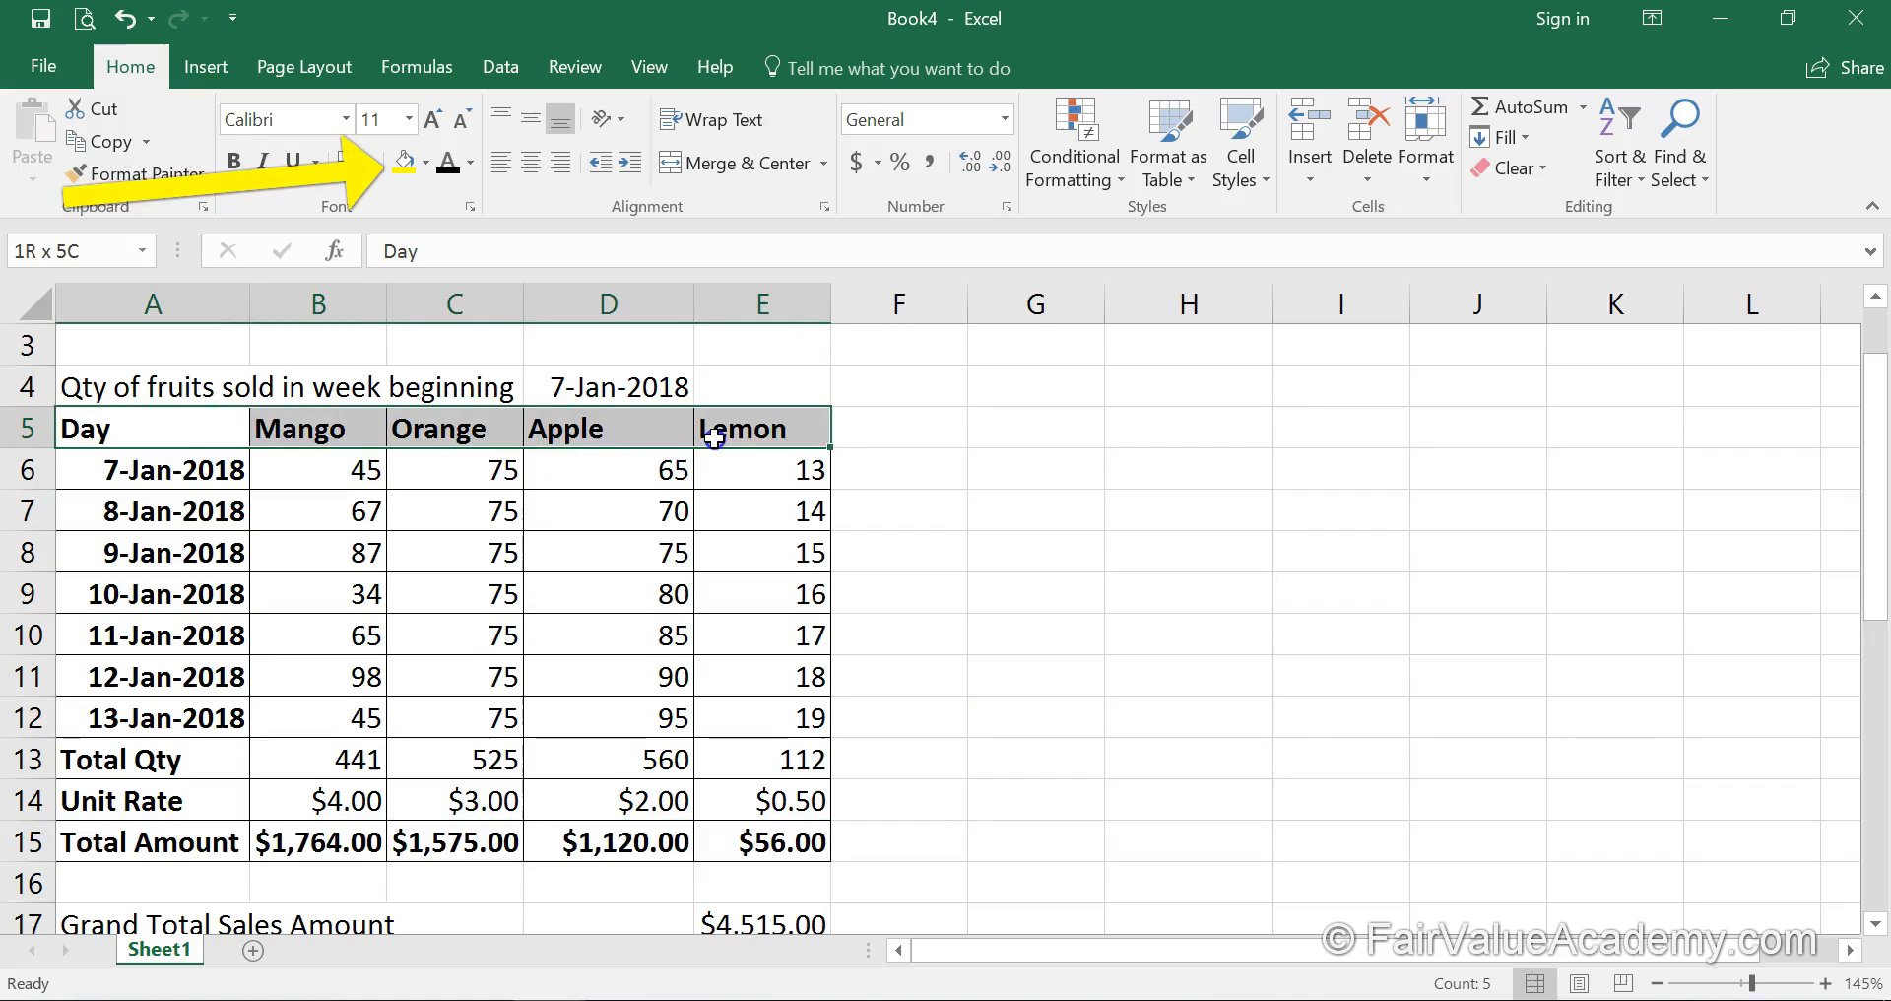
left_click(428, 165)
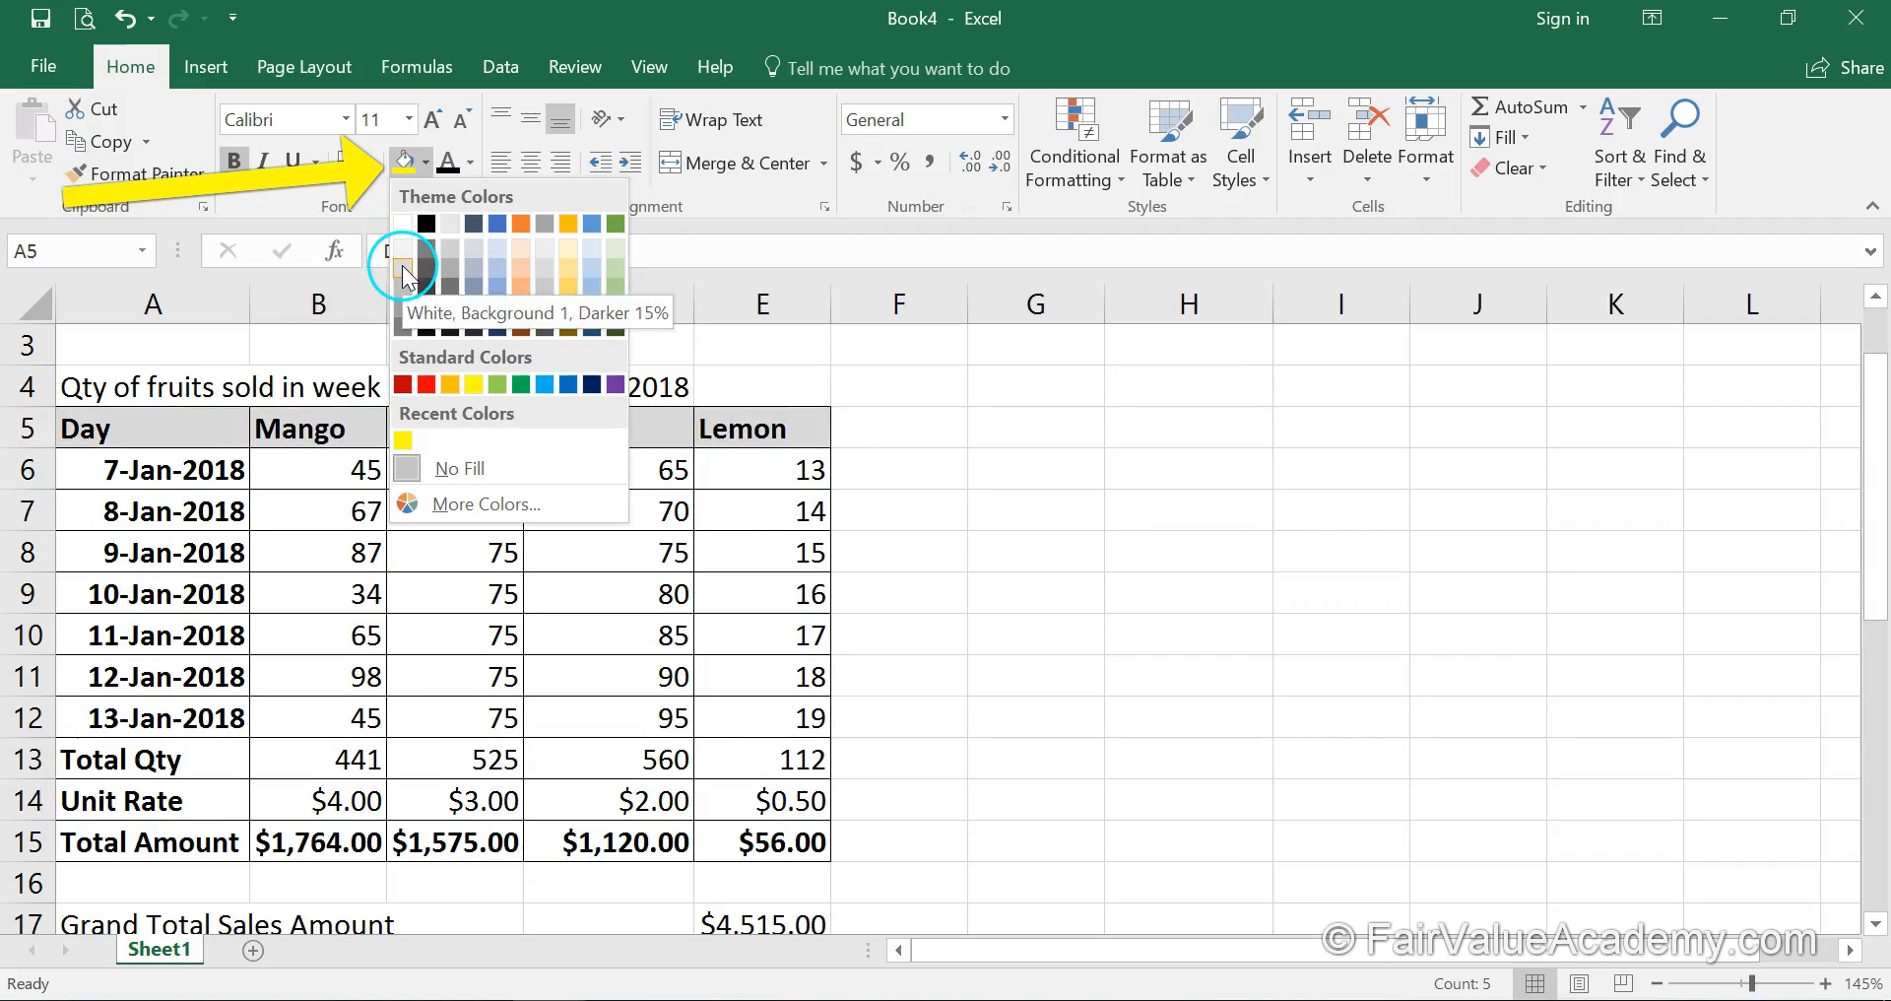
left_click(402, 266)
left_click_drag(169, 471, 155, 842)
left_click(400, 163)
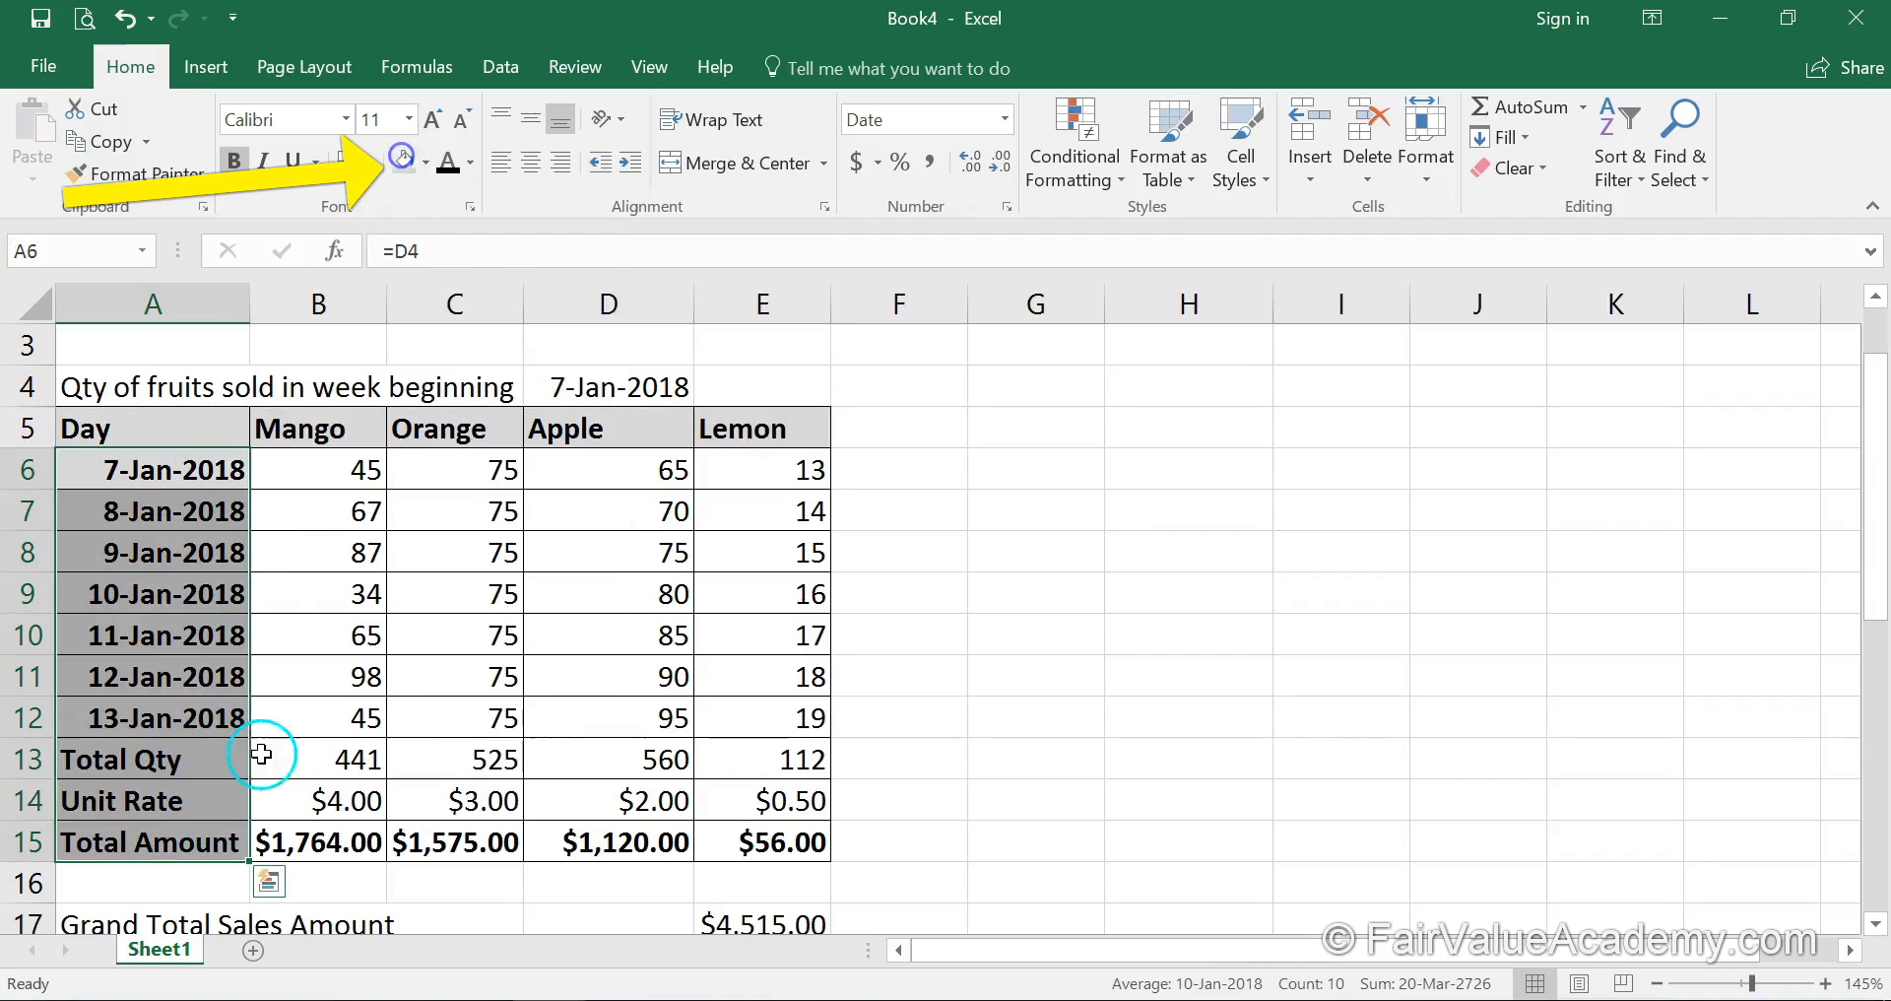
left_click_drag(262, 752, 778, 842)
left_click(401, 163)
left_click(561, 645)
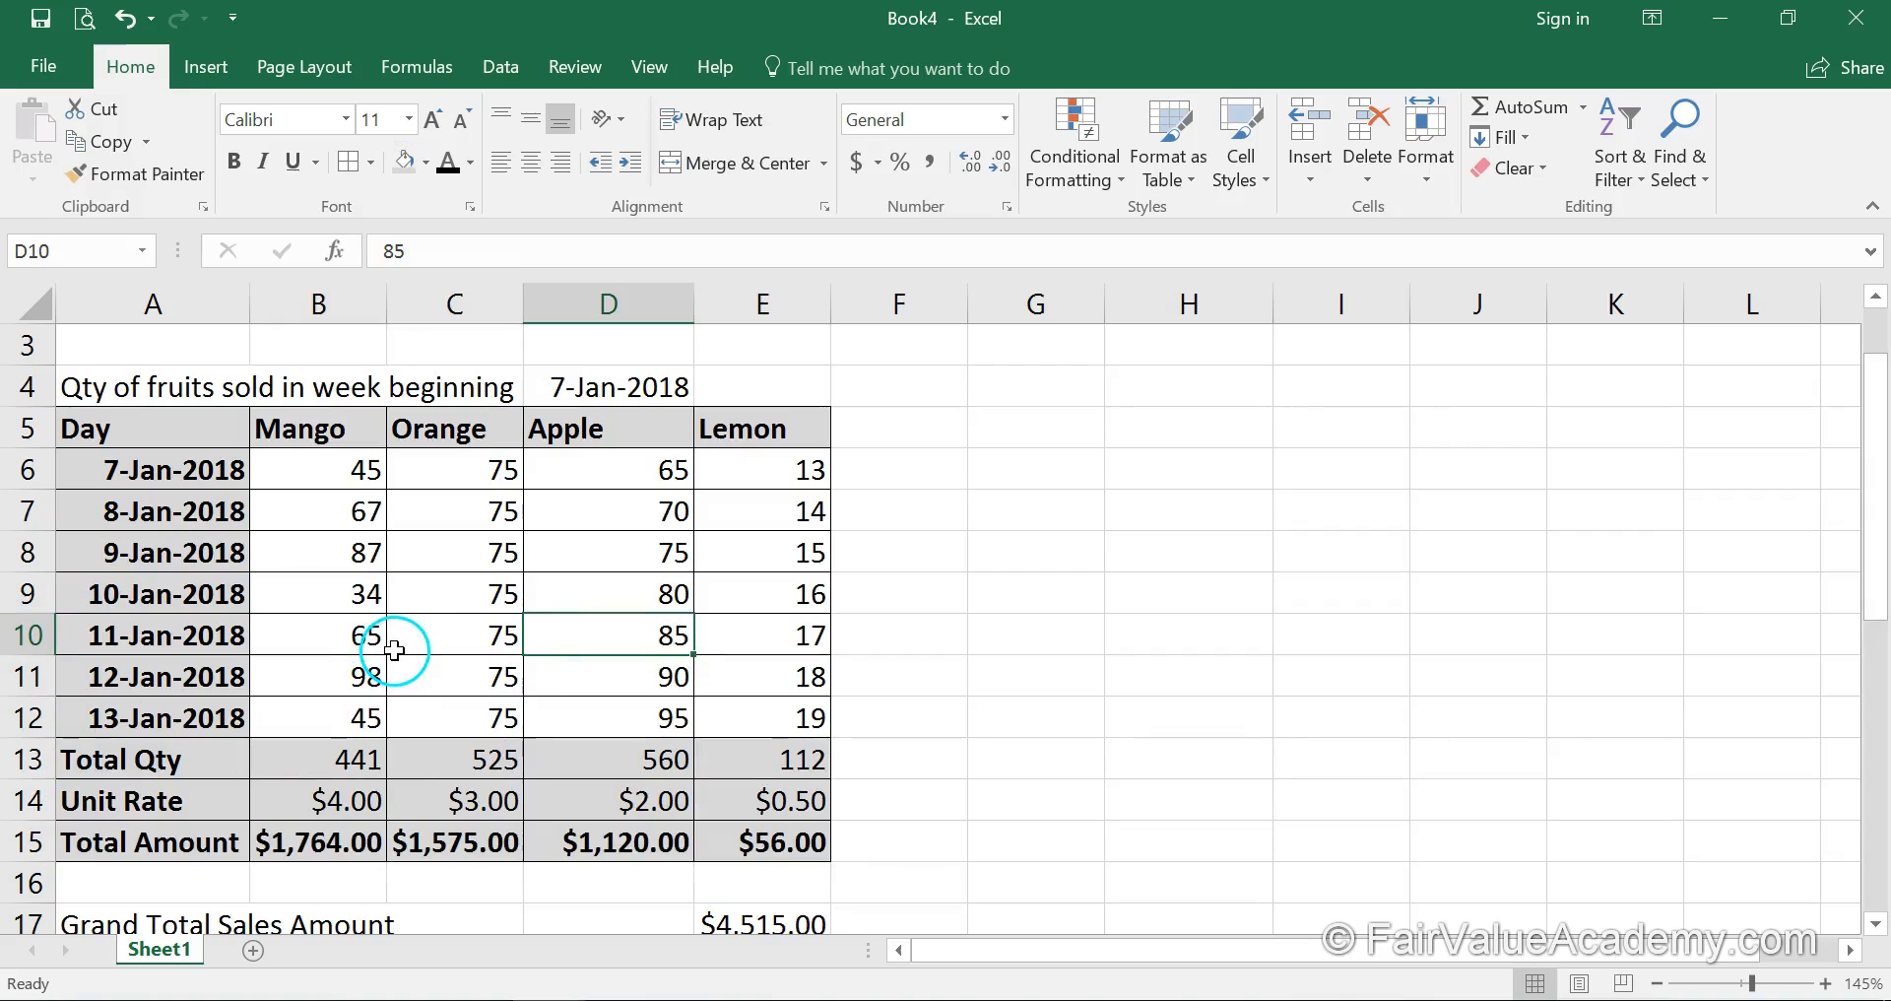
left_click_drag(339, 505, 752, 706)
left_click(399, 837)
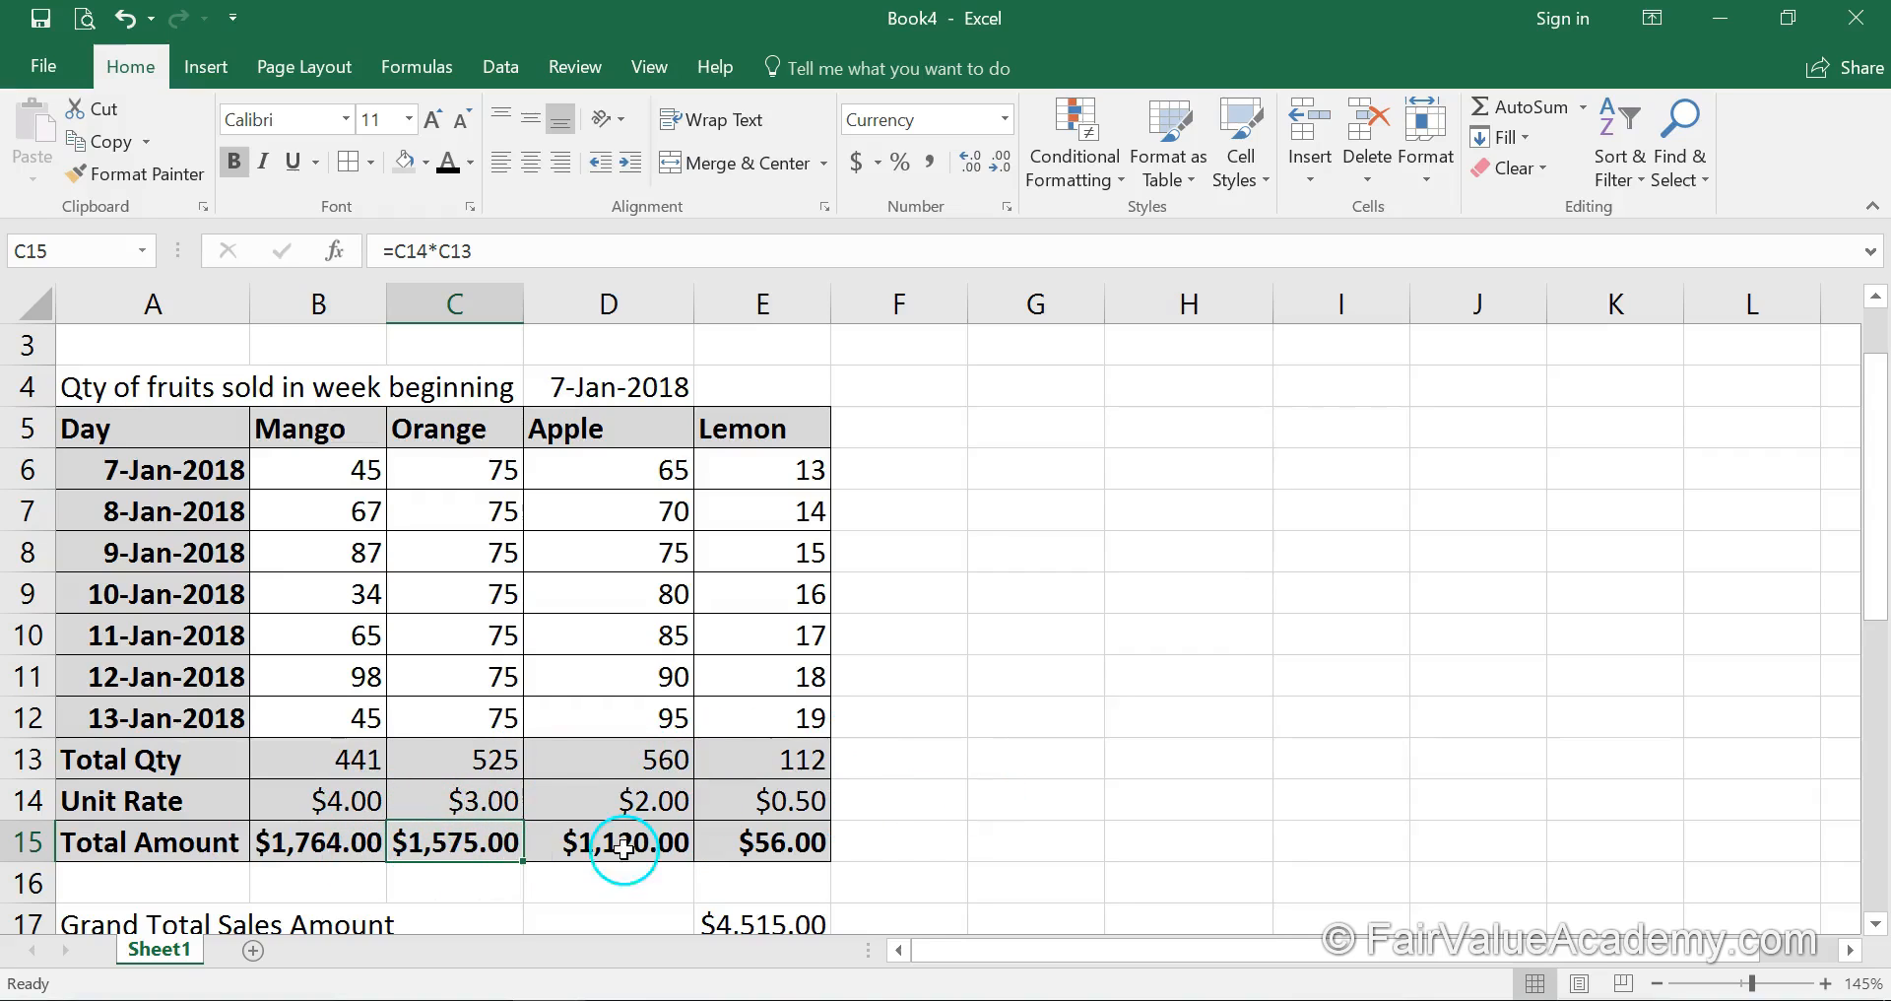
key("Right")
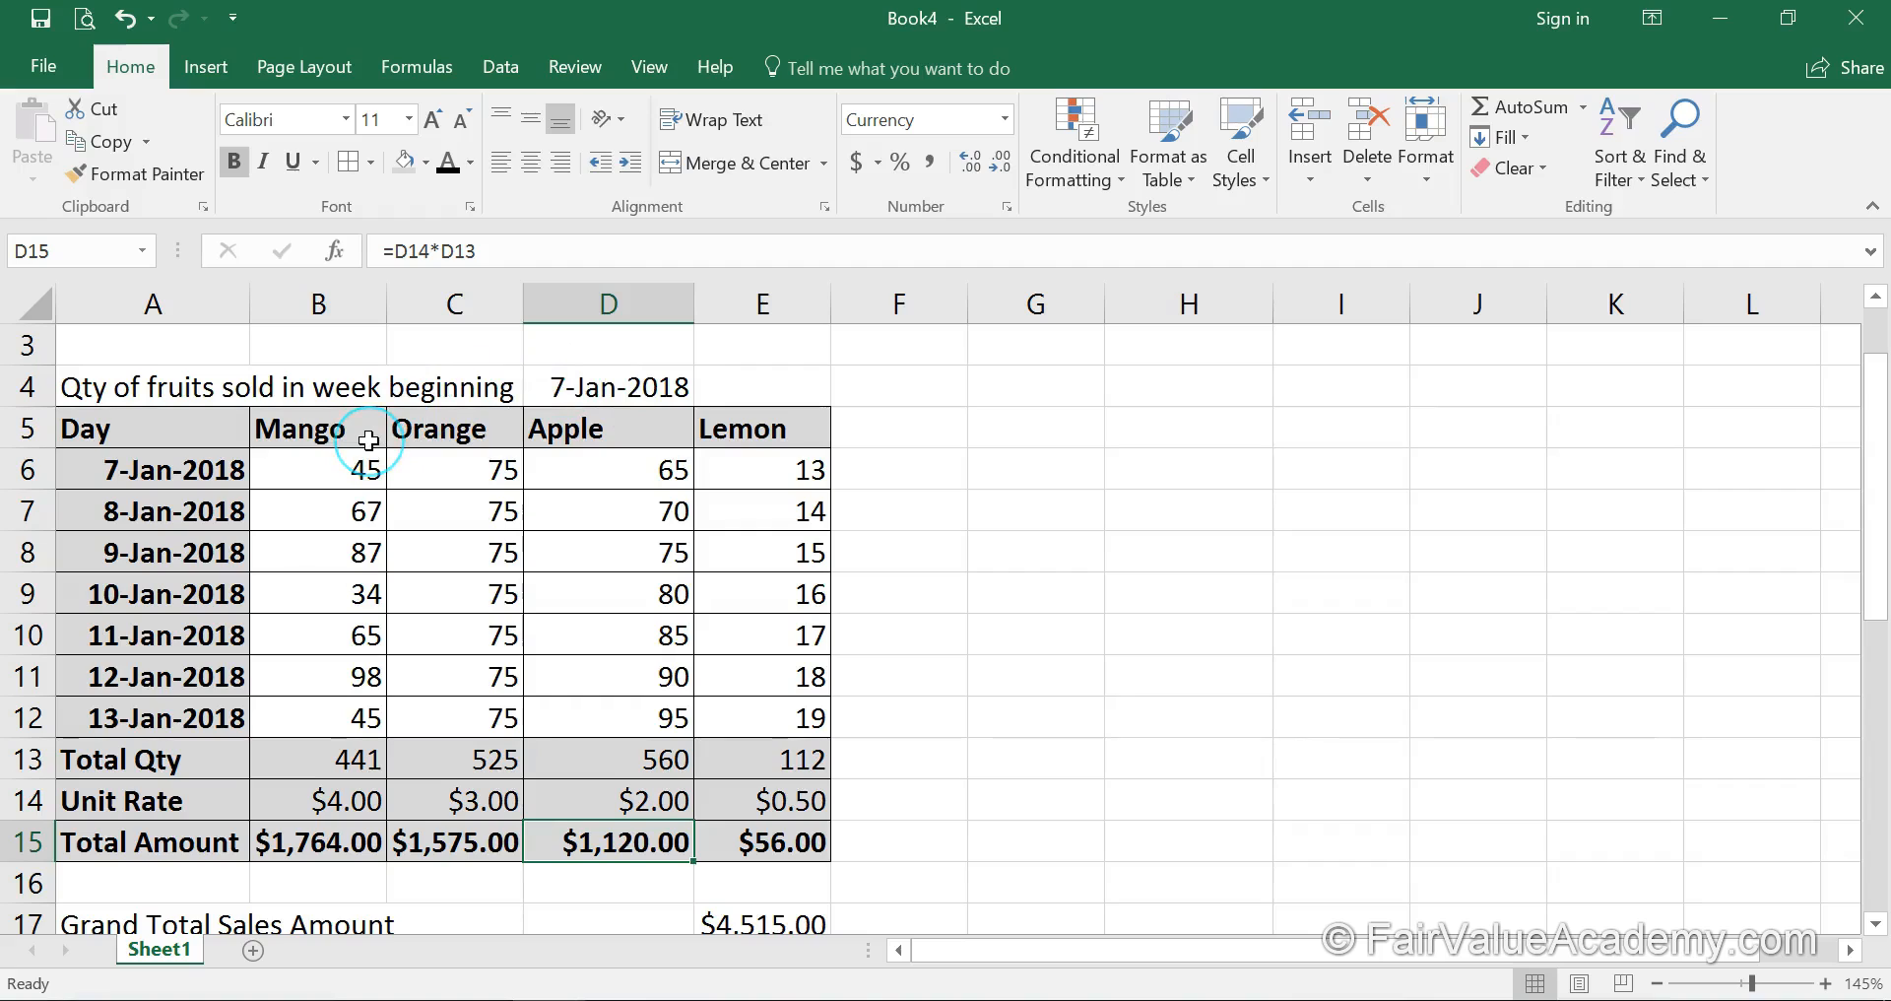
Select columns B through E together and widen them slightly to one equal width.
left_click_drag(325, 305, 756, 305)
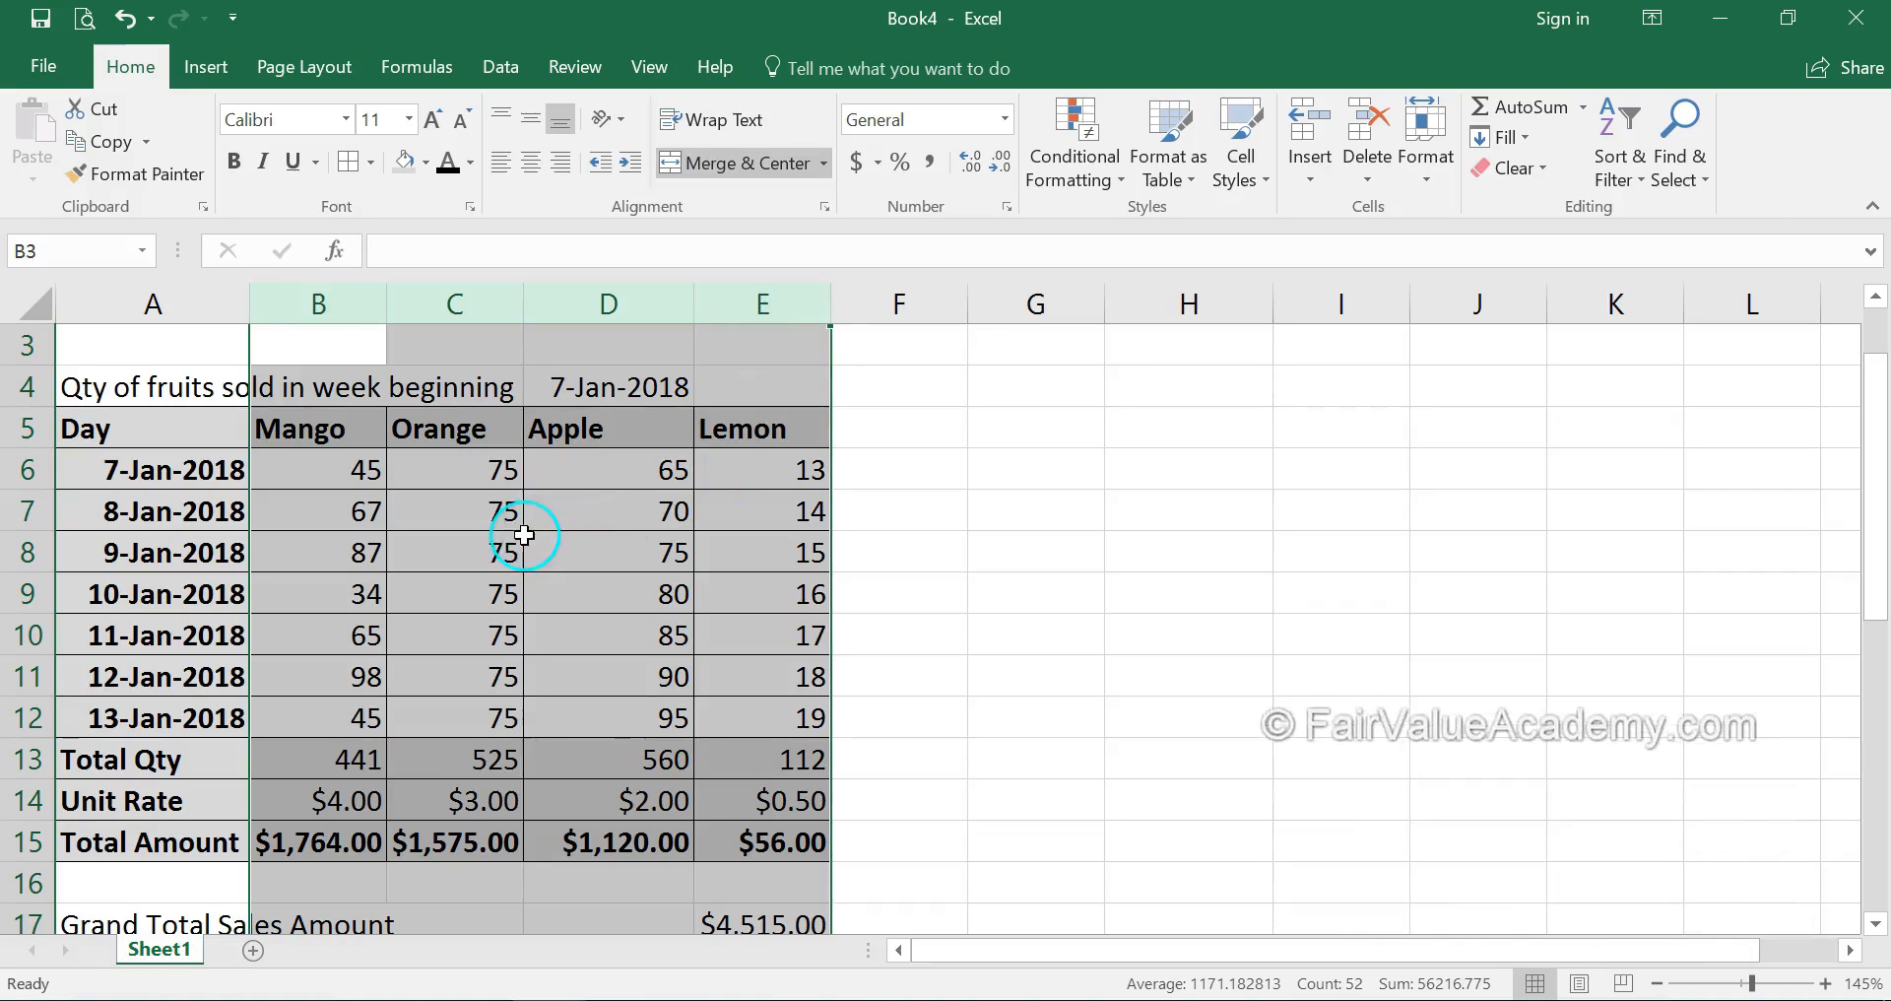
left_click(470, 552)
left_click_drag(329, 303, 451, 308)
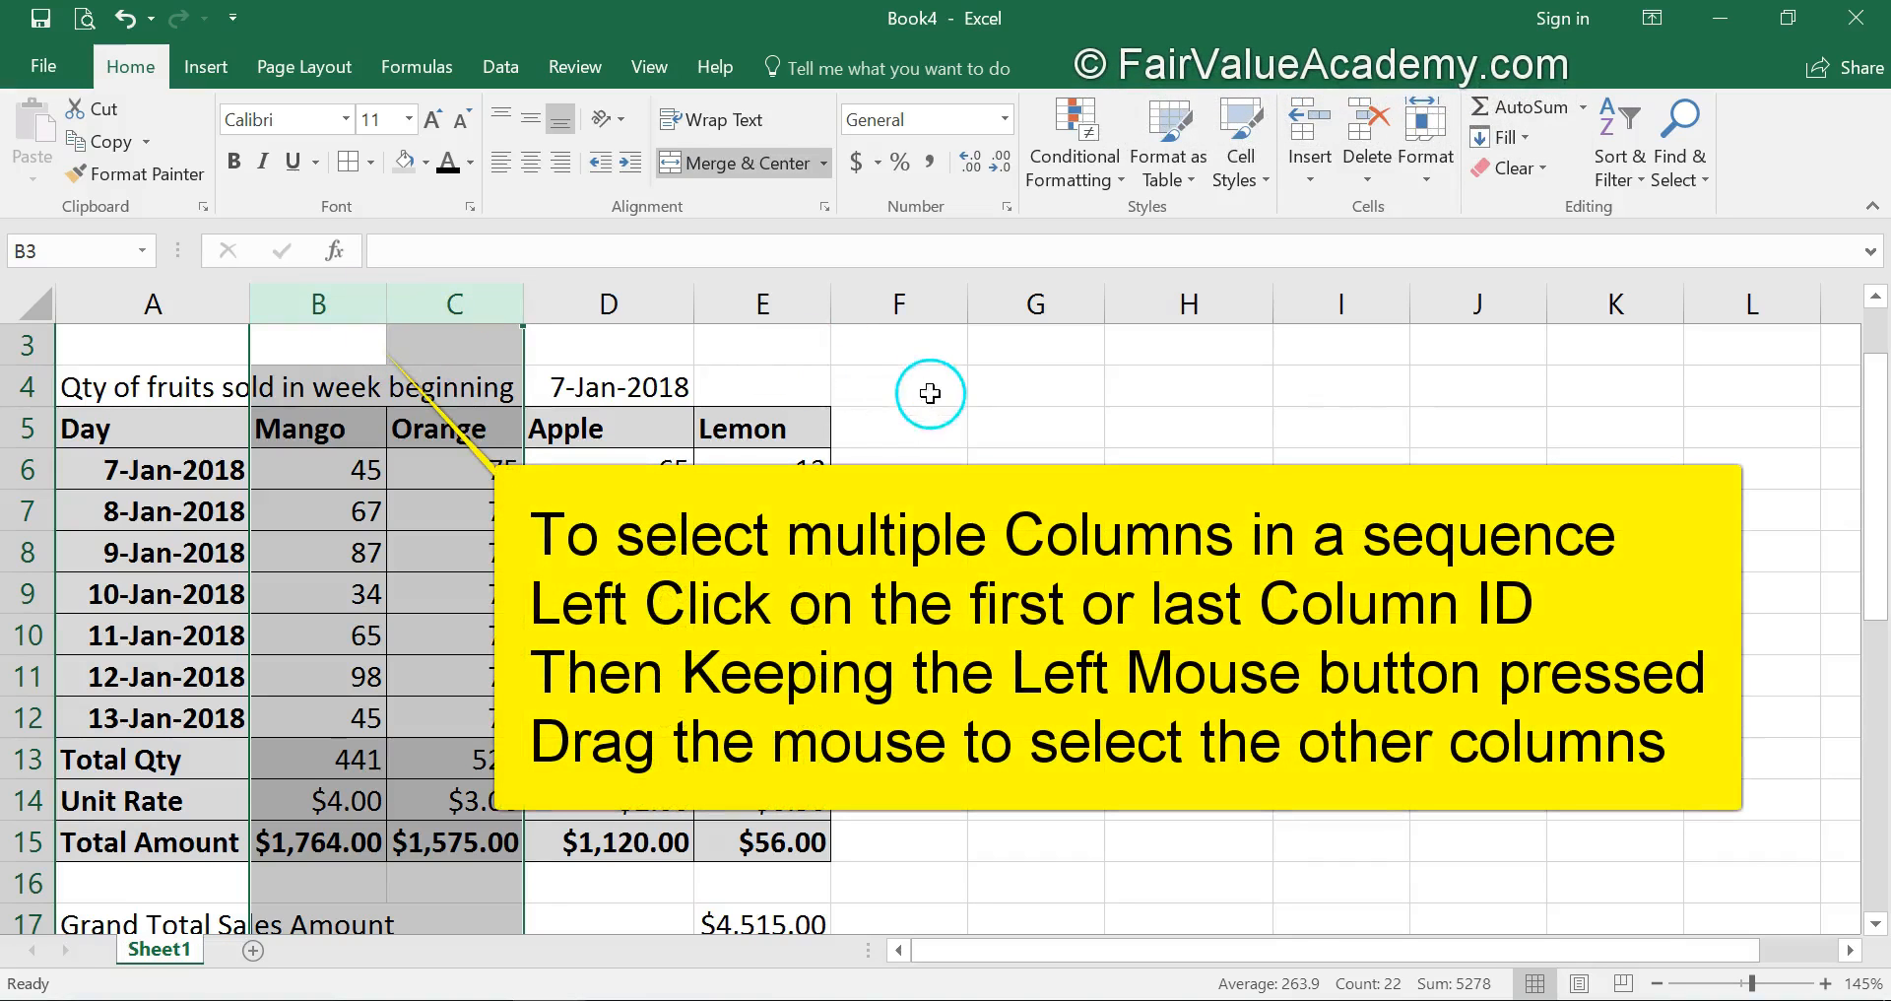
left_click(927, 393)
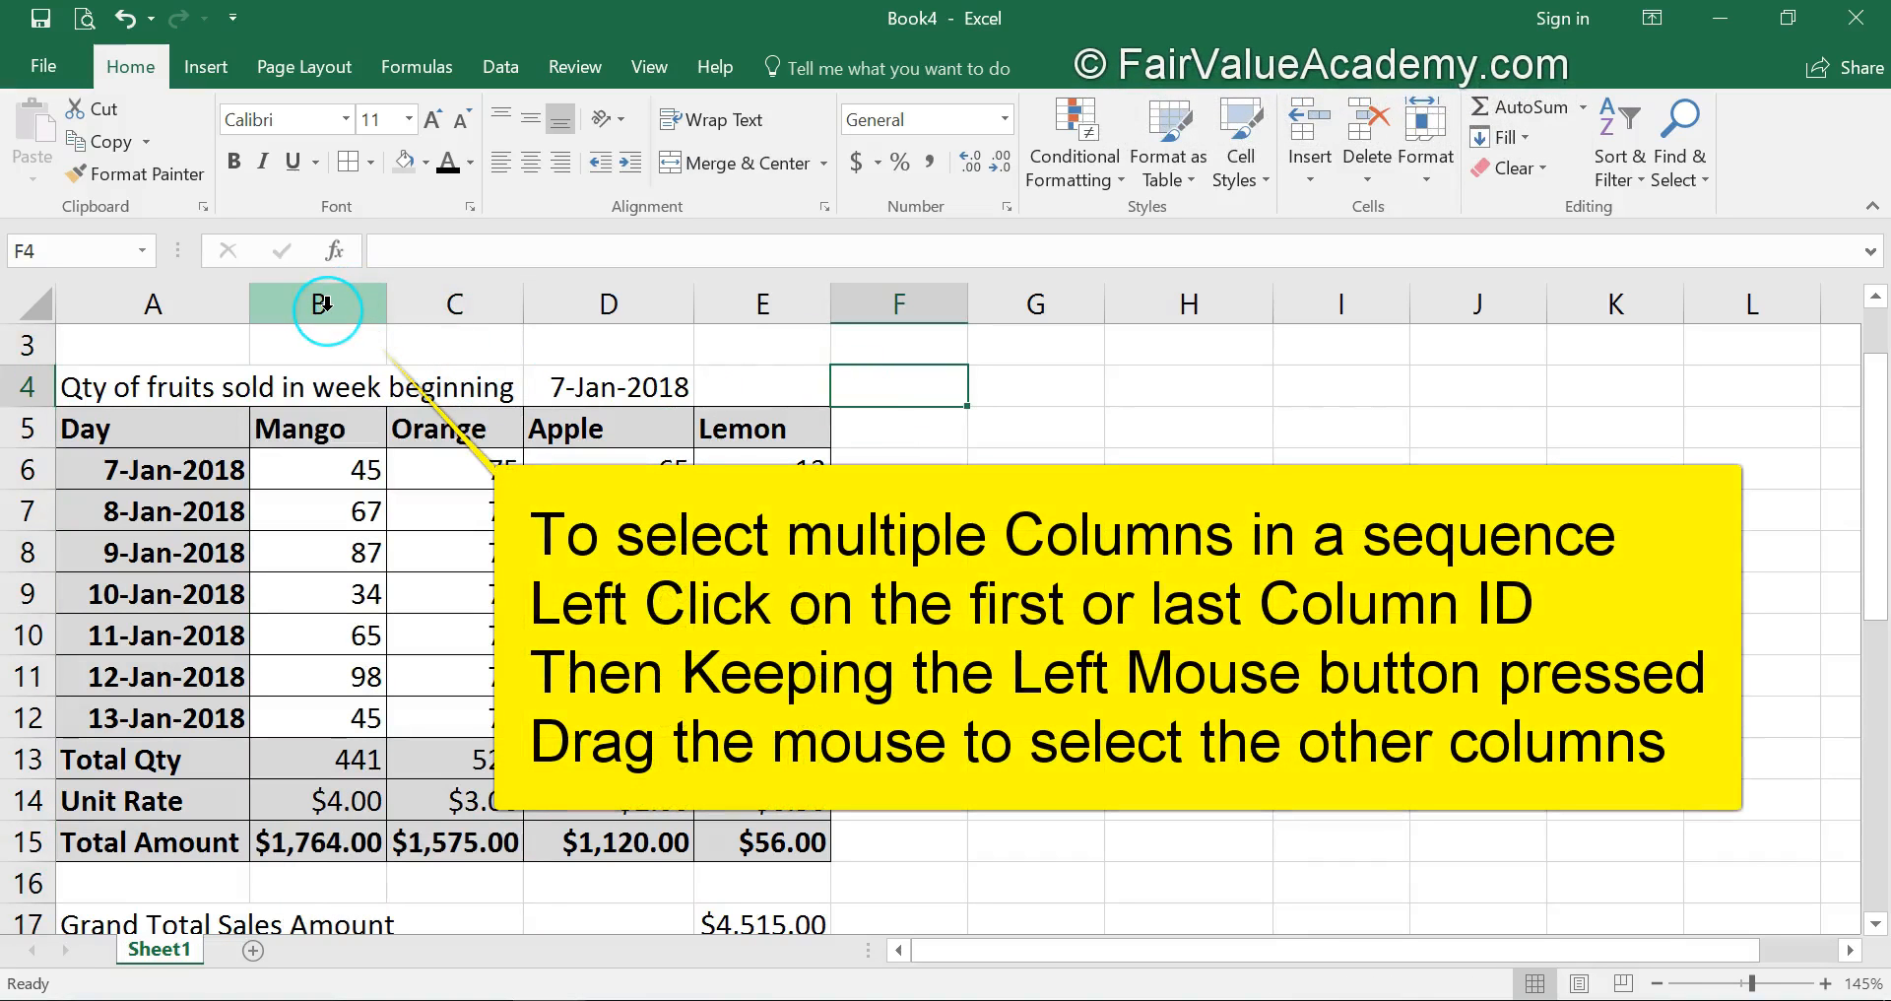
left_click_drag(325, 303, 327, 310)
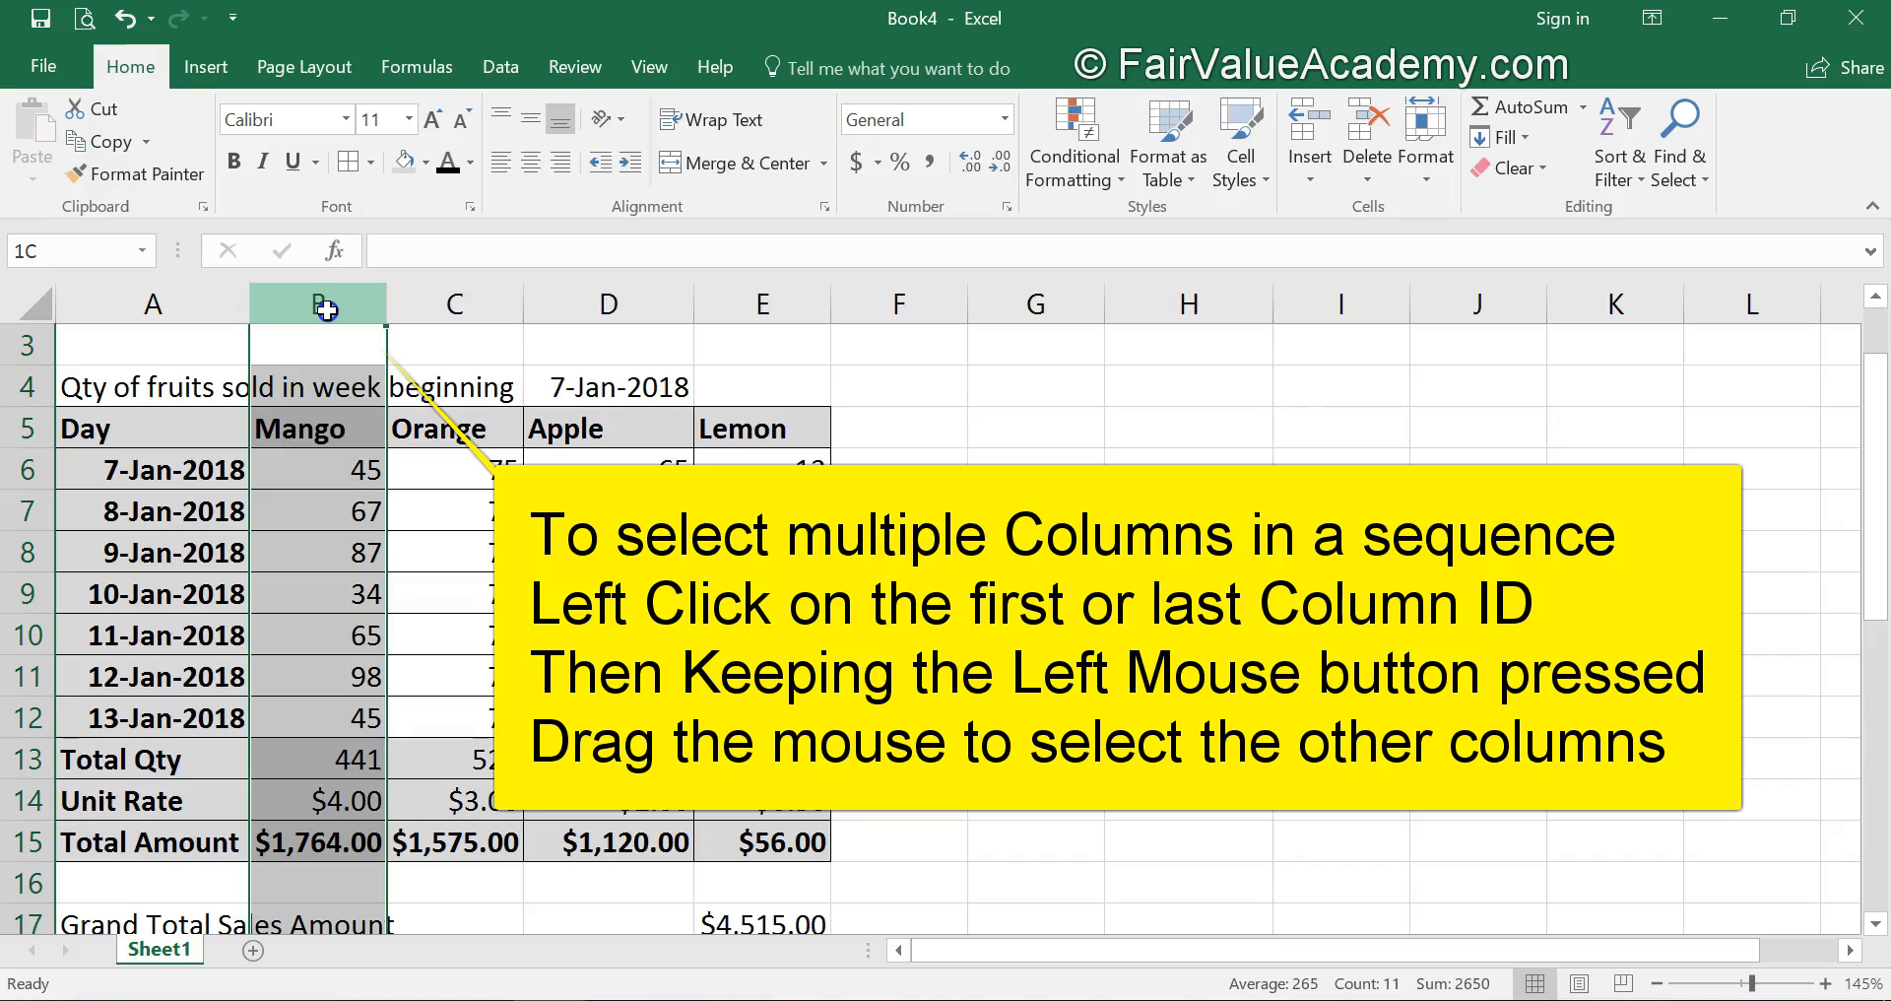
left_click_drag(327, 310, 779, 291)
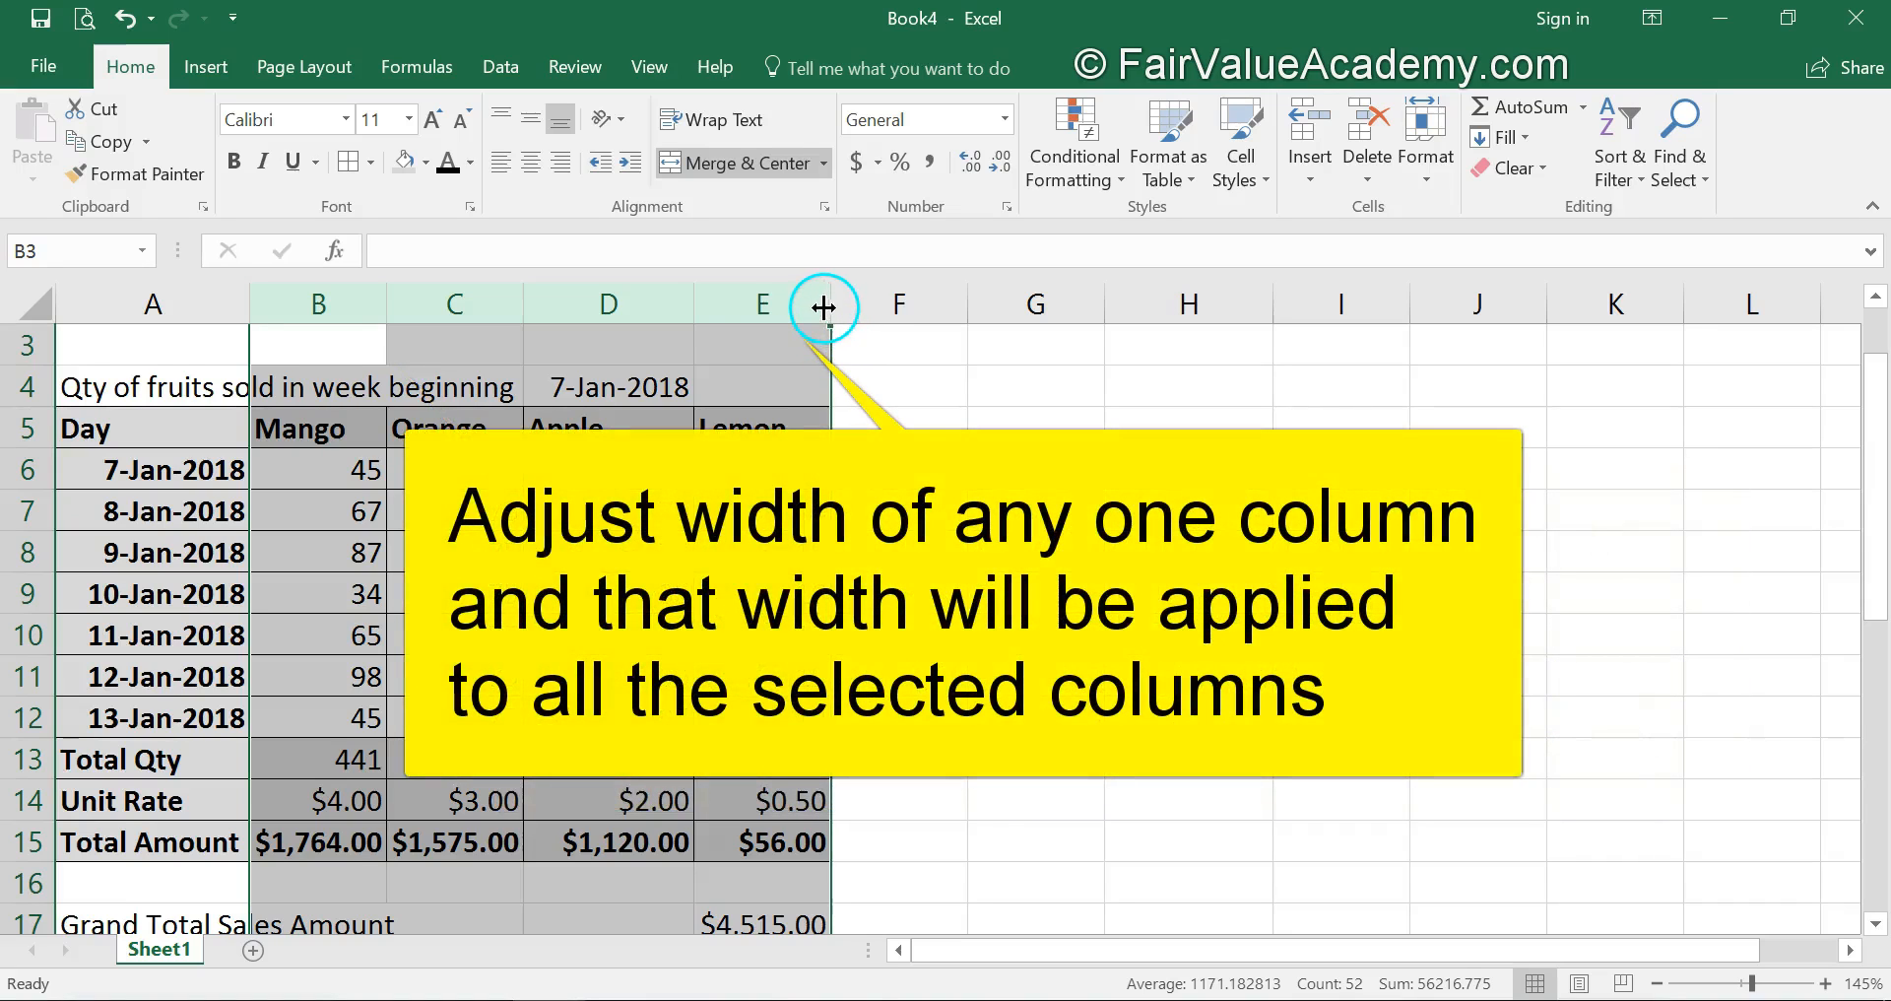
left_click_drag(832, 306, 849, 306)
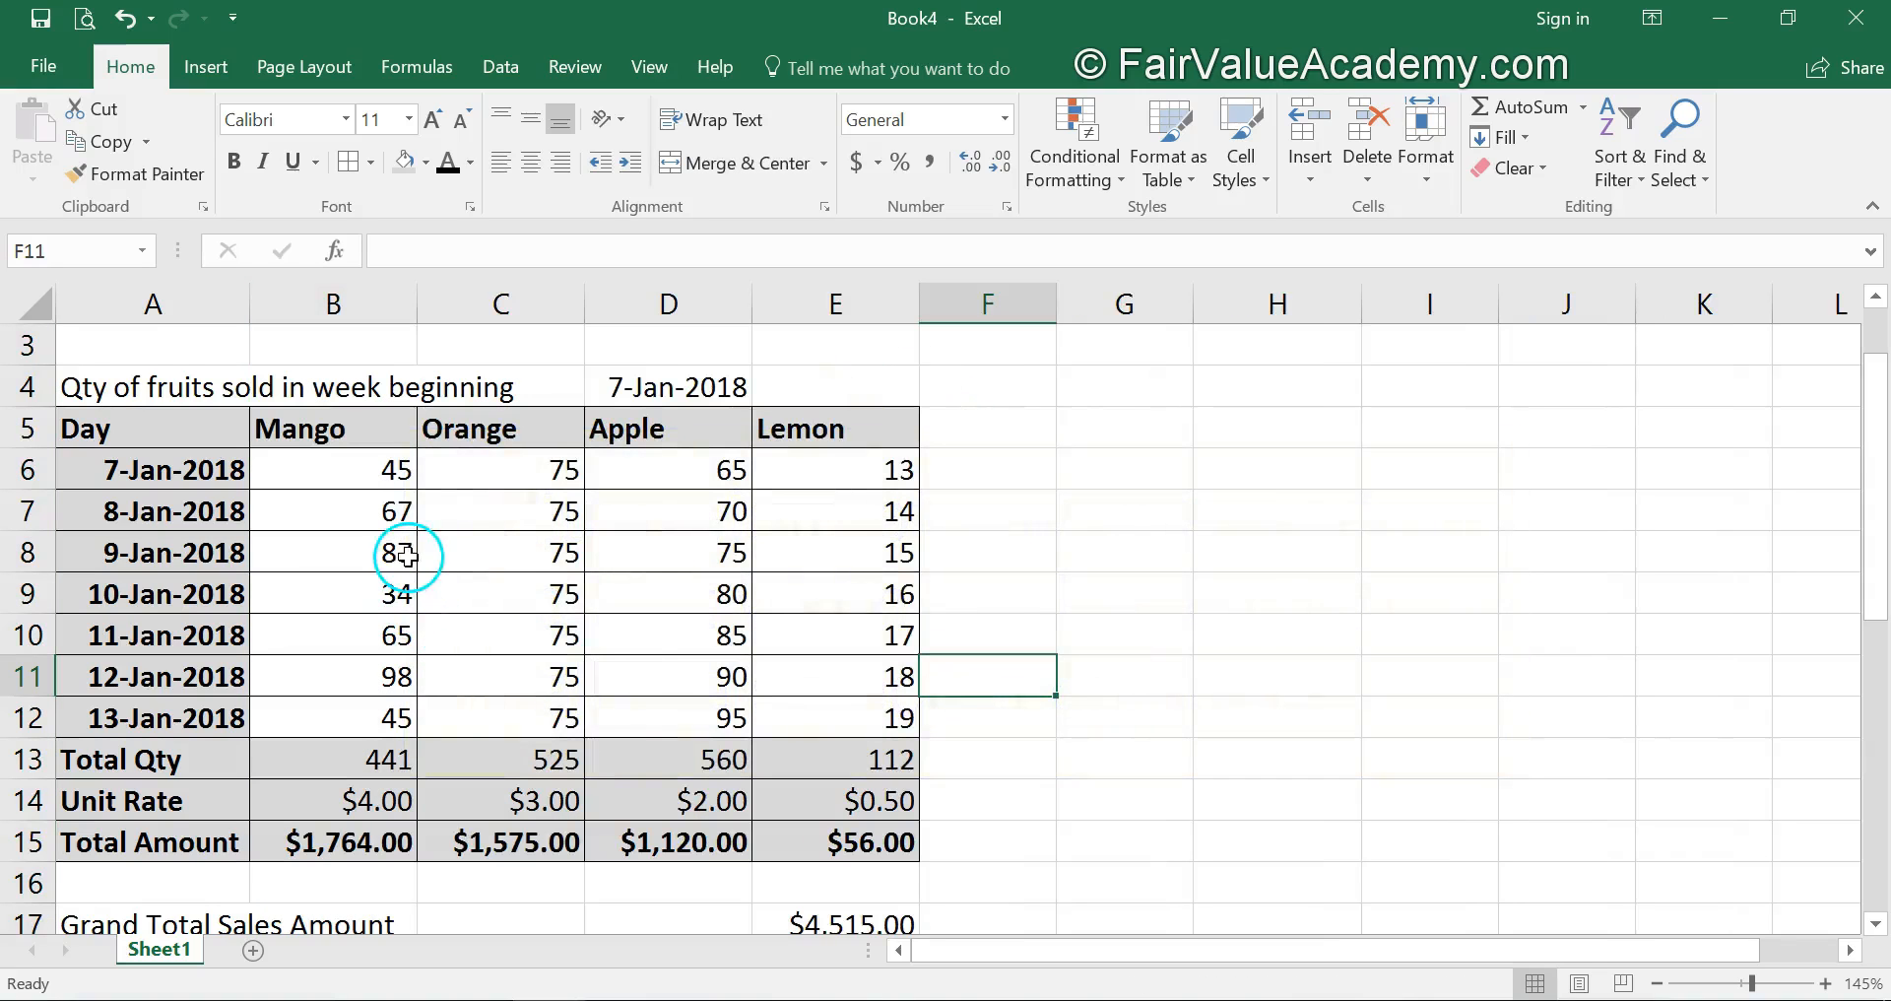
Right-align the fruit name headings in B5:E5 to match the numbers below them.
left_click_drag(394, 471, 372, 715)
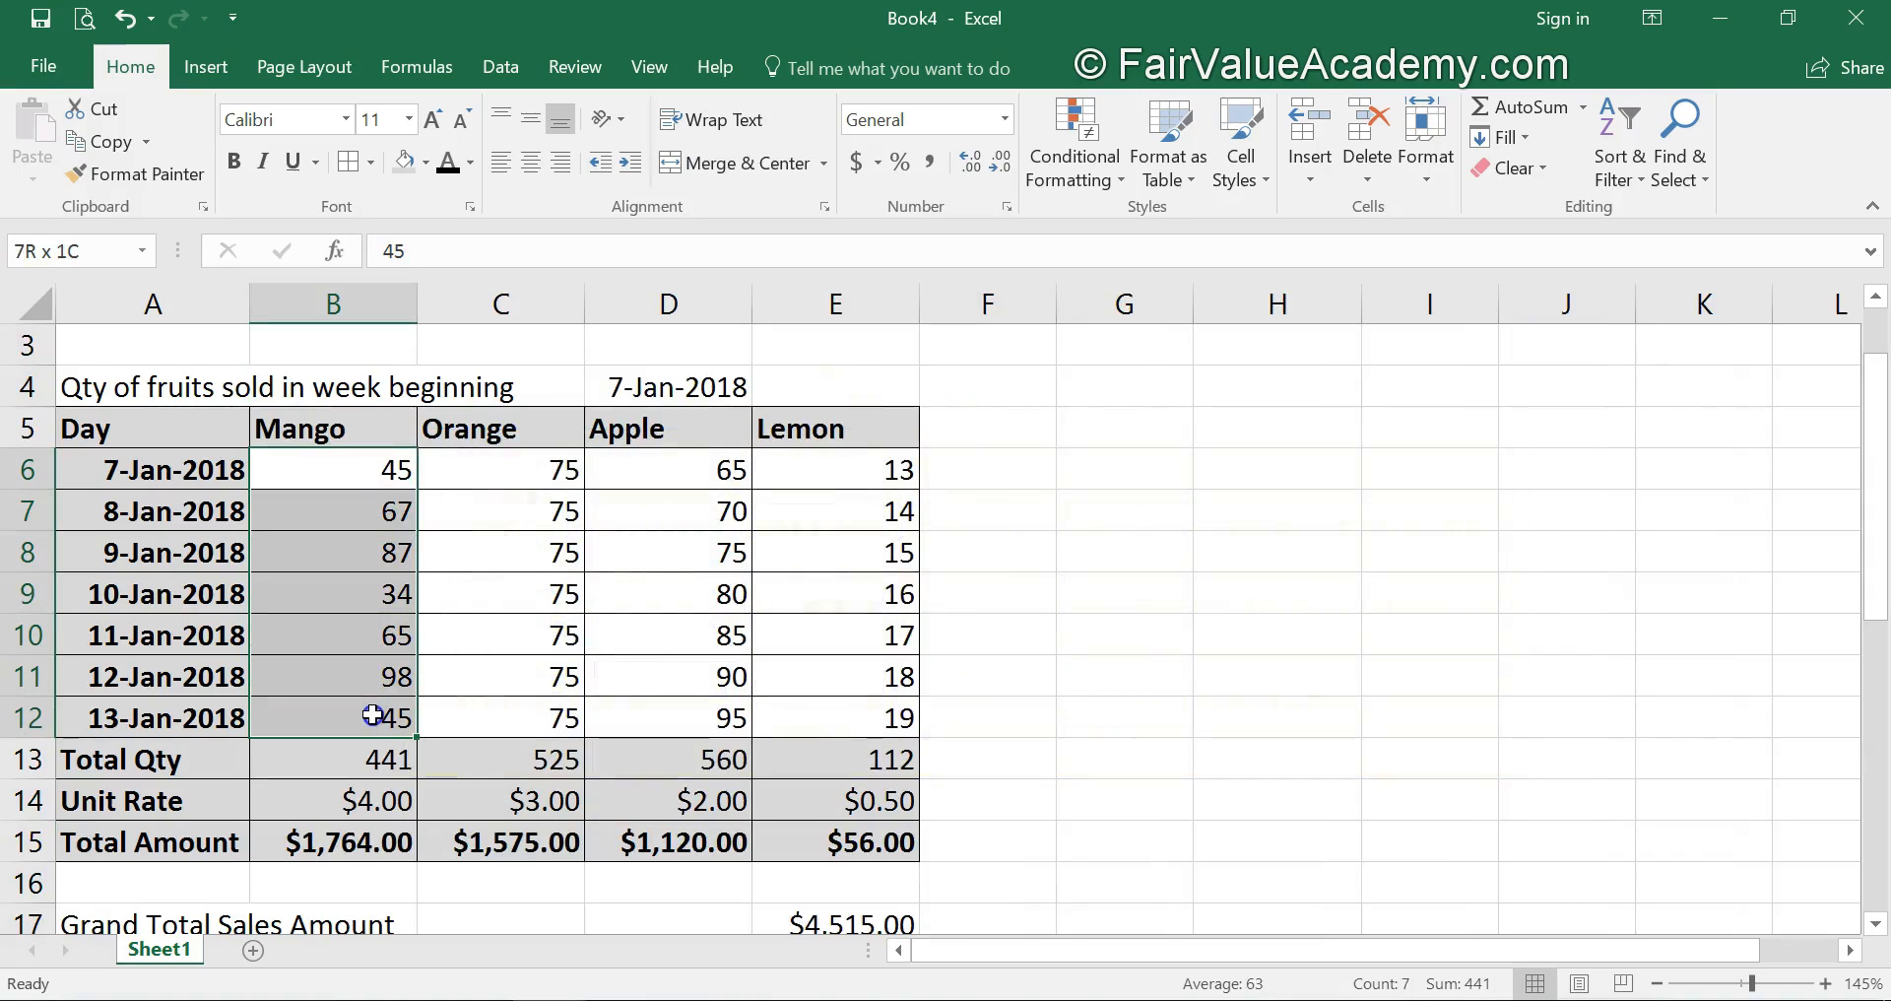
left_click(289, 425)
left_click(492, 430)
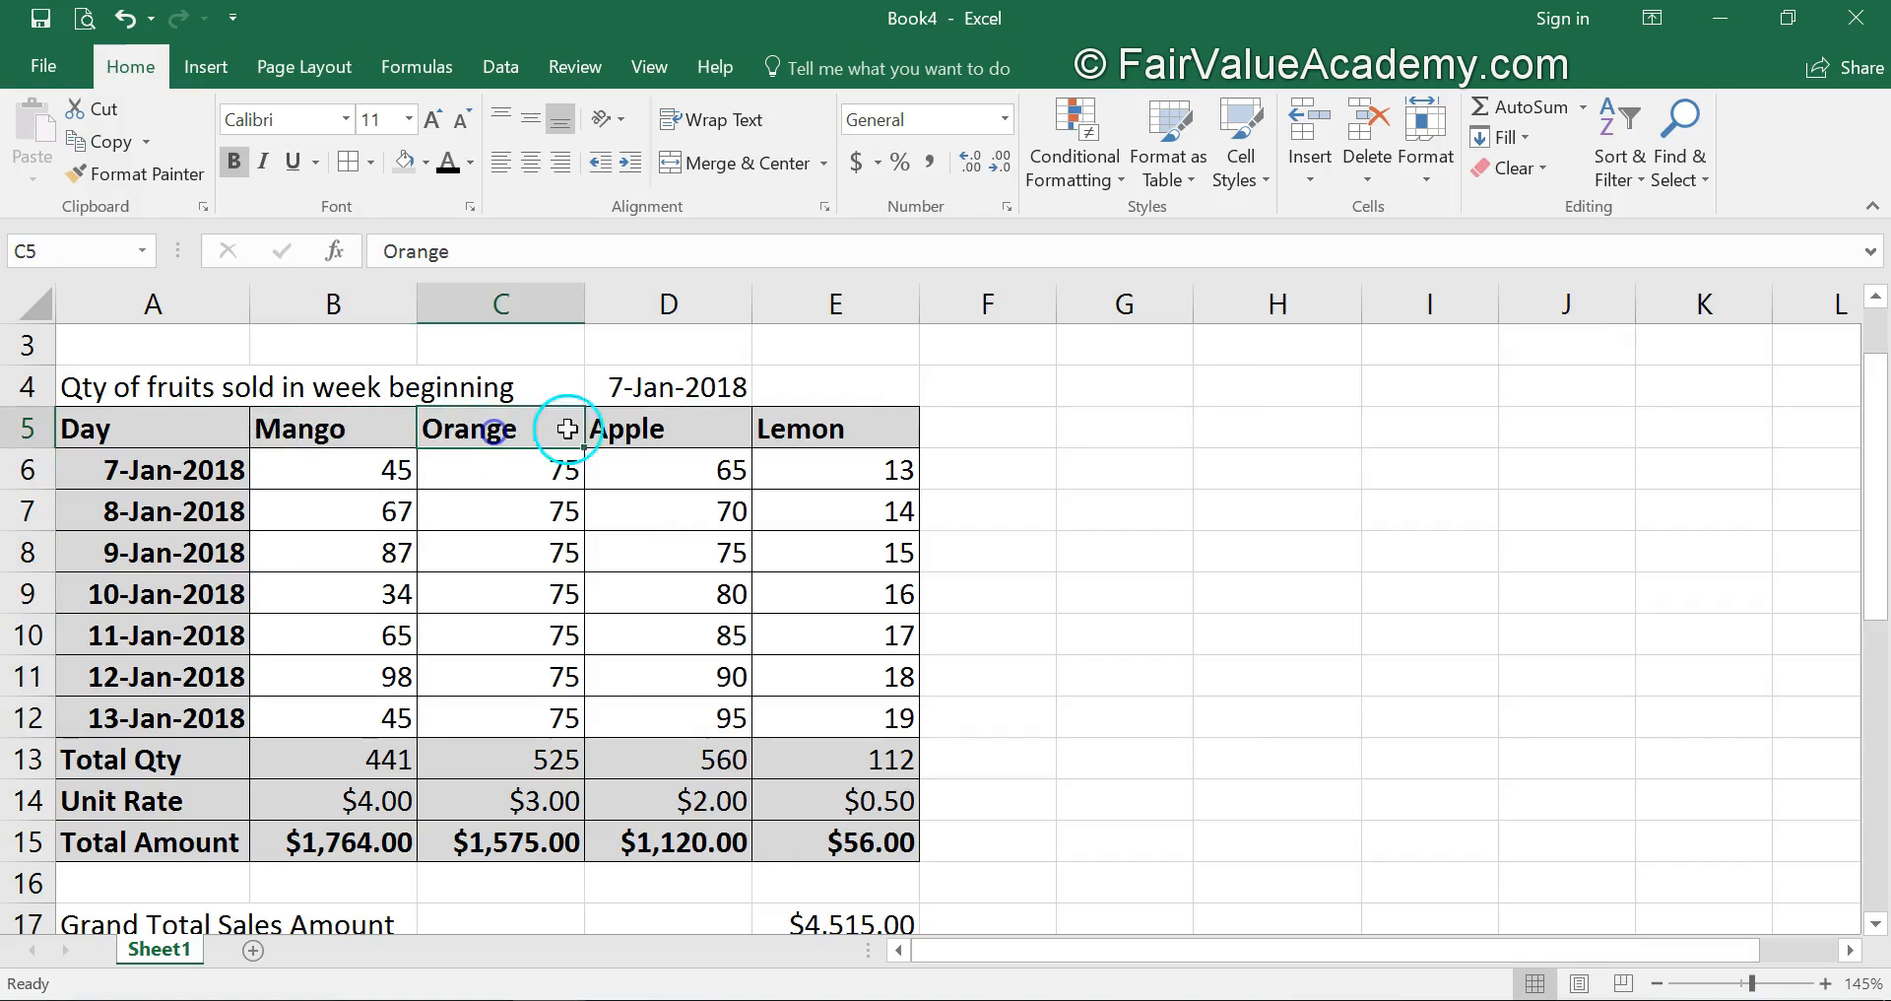
left_click(805, 427)
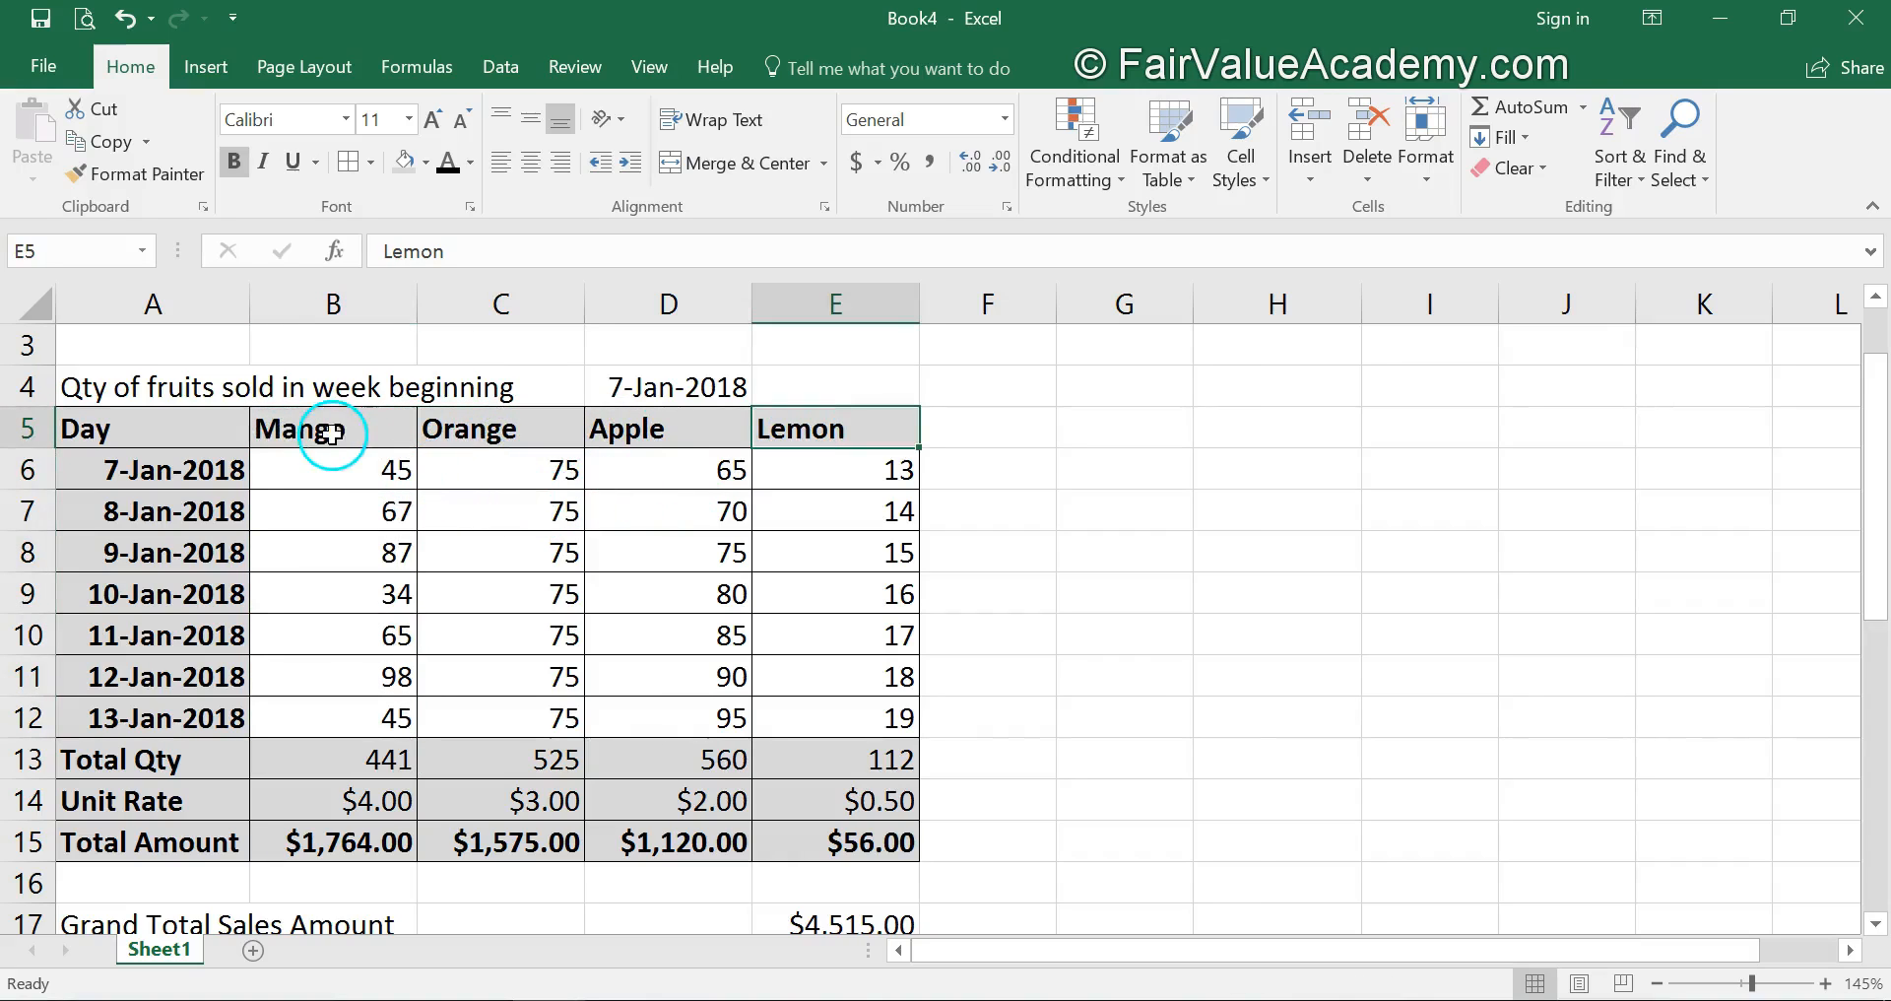
left_click_drag(319, 426, 802, 427)
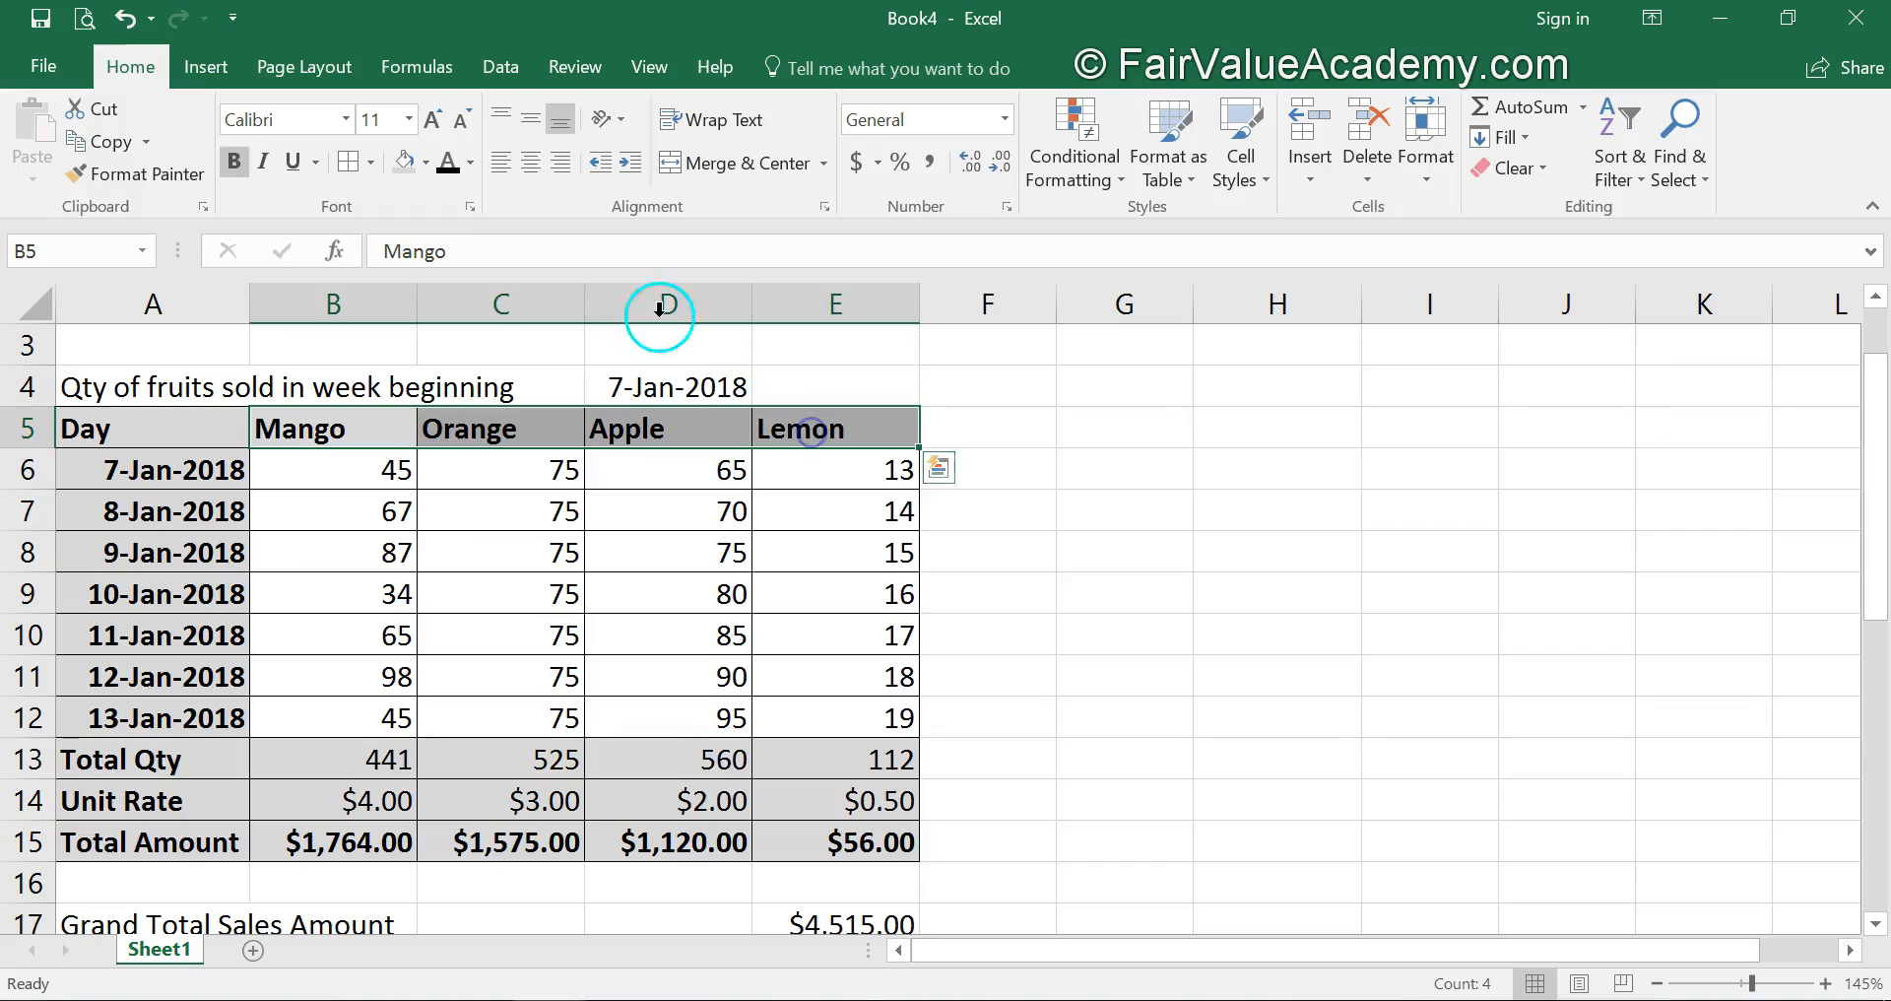
left_click(560, 166)
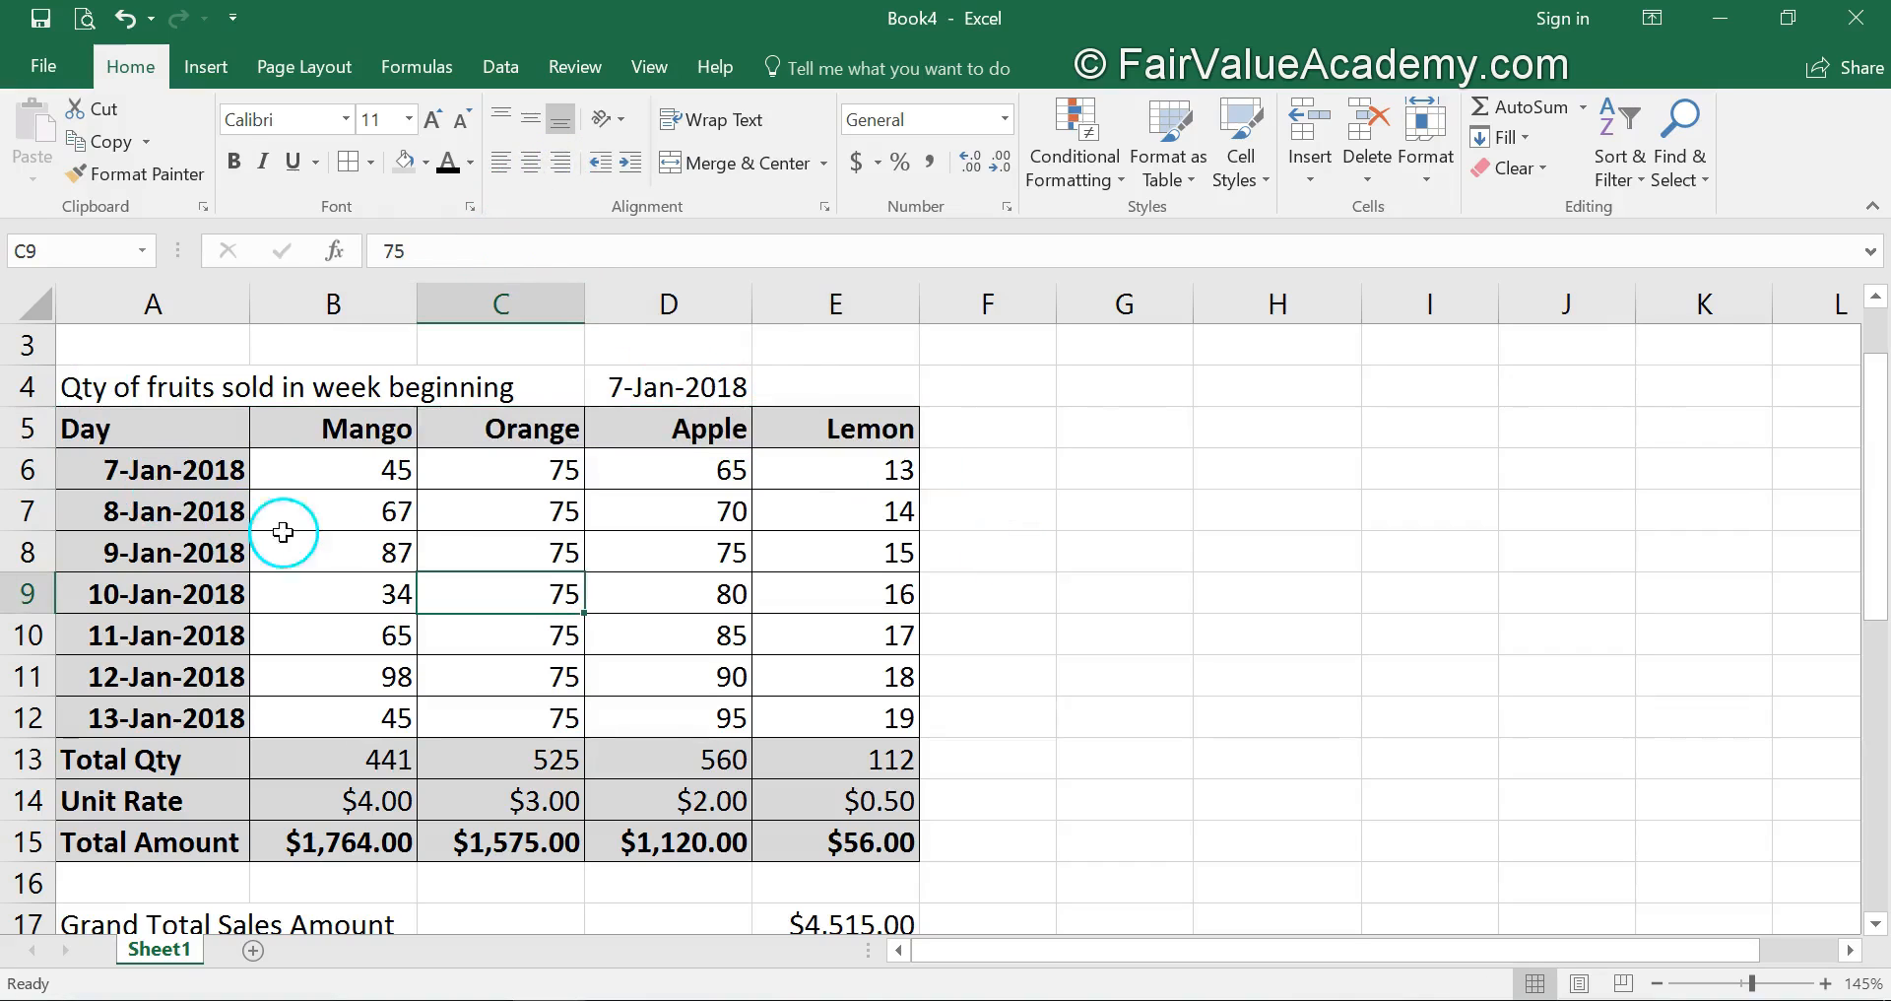
Copy the "Qty of fruits sold in week beginning" text from A4 into C4 and clear A4.
left_click(114, 504)
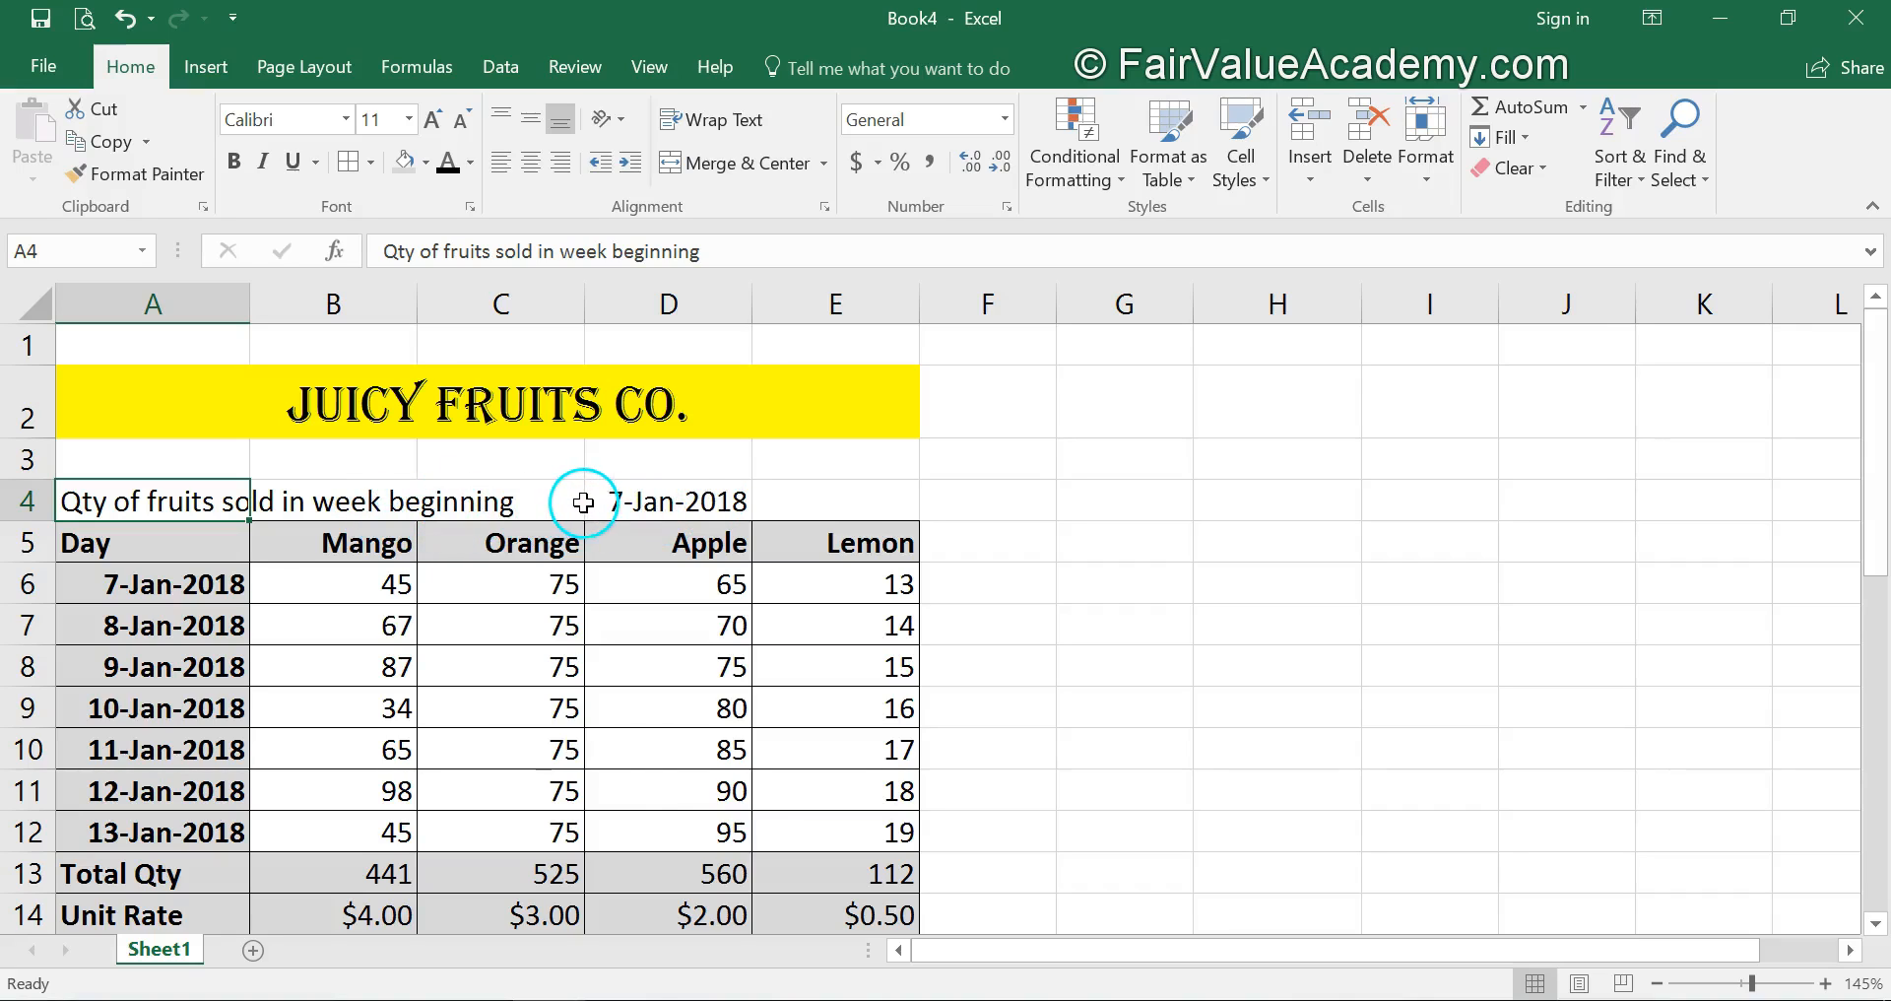
left_click(662, 498)
left_click(463, 514)
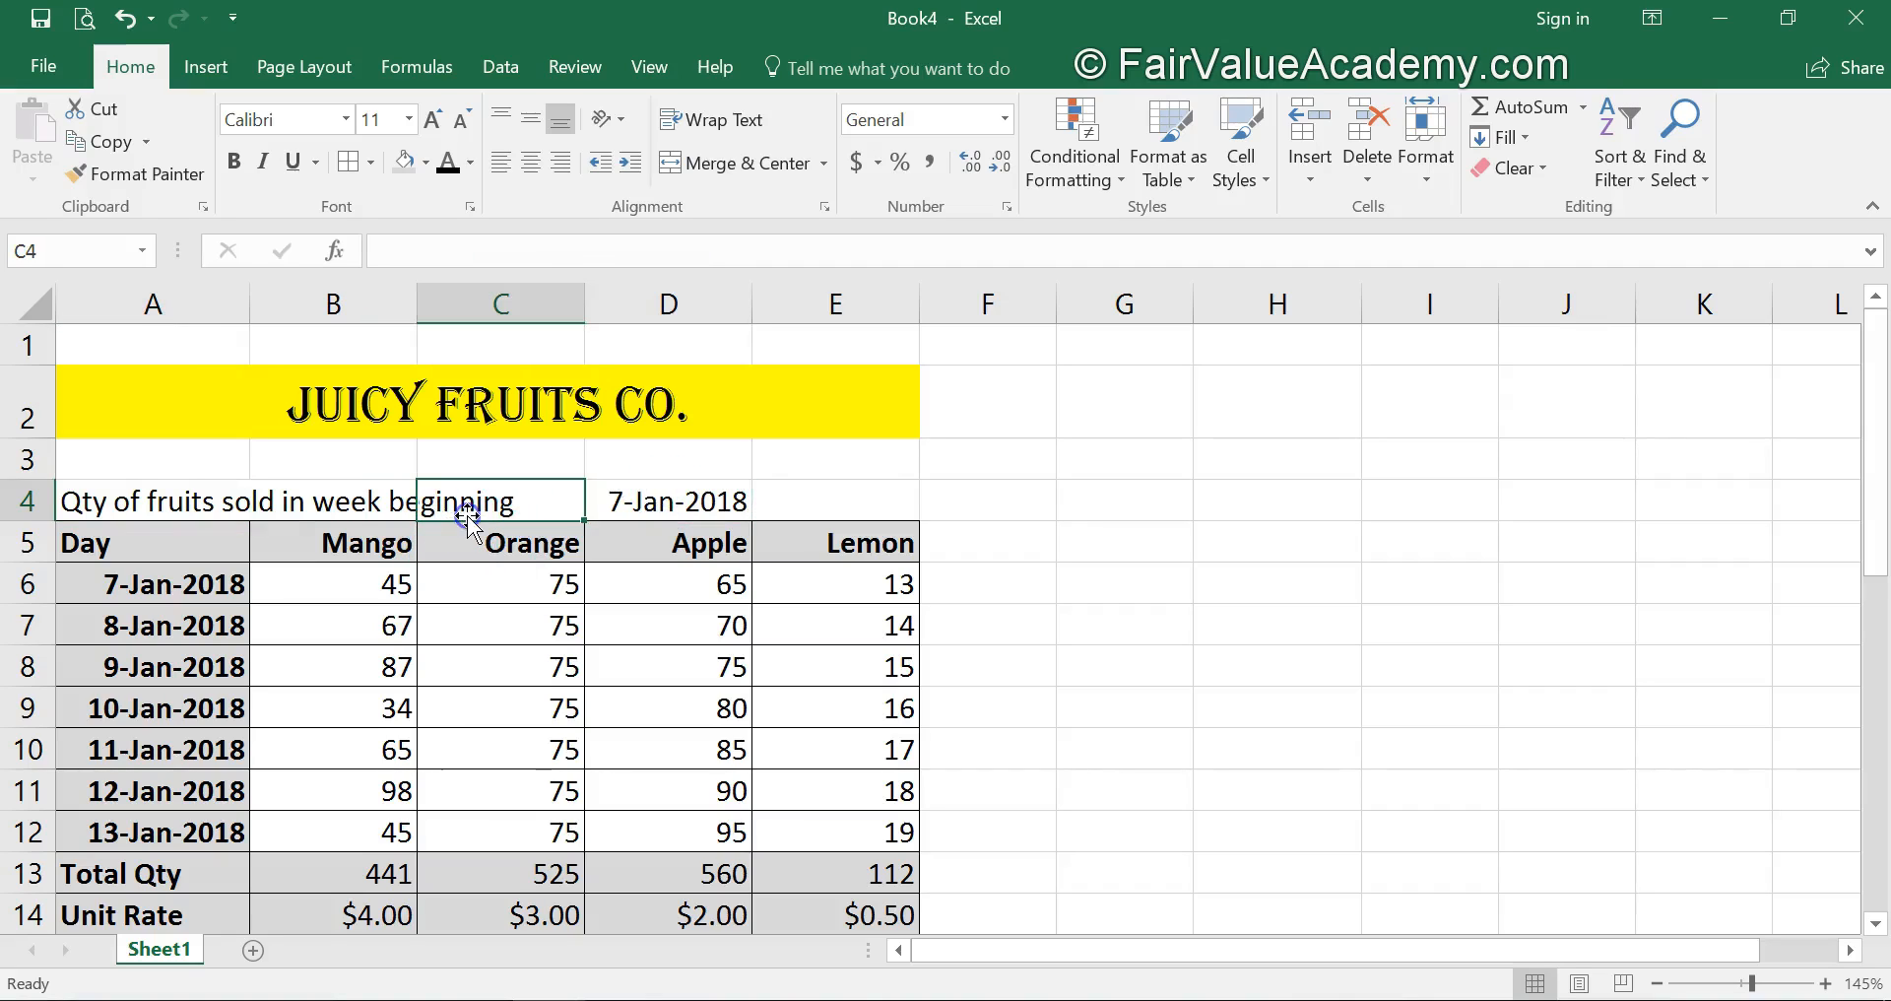
left_click(108, 504)
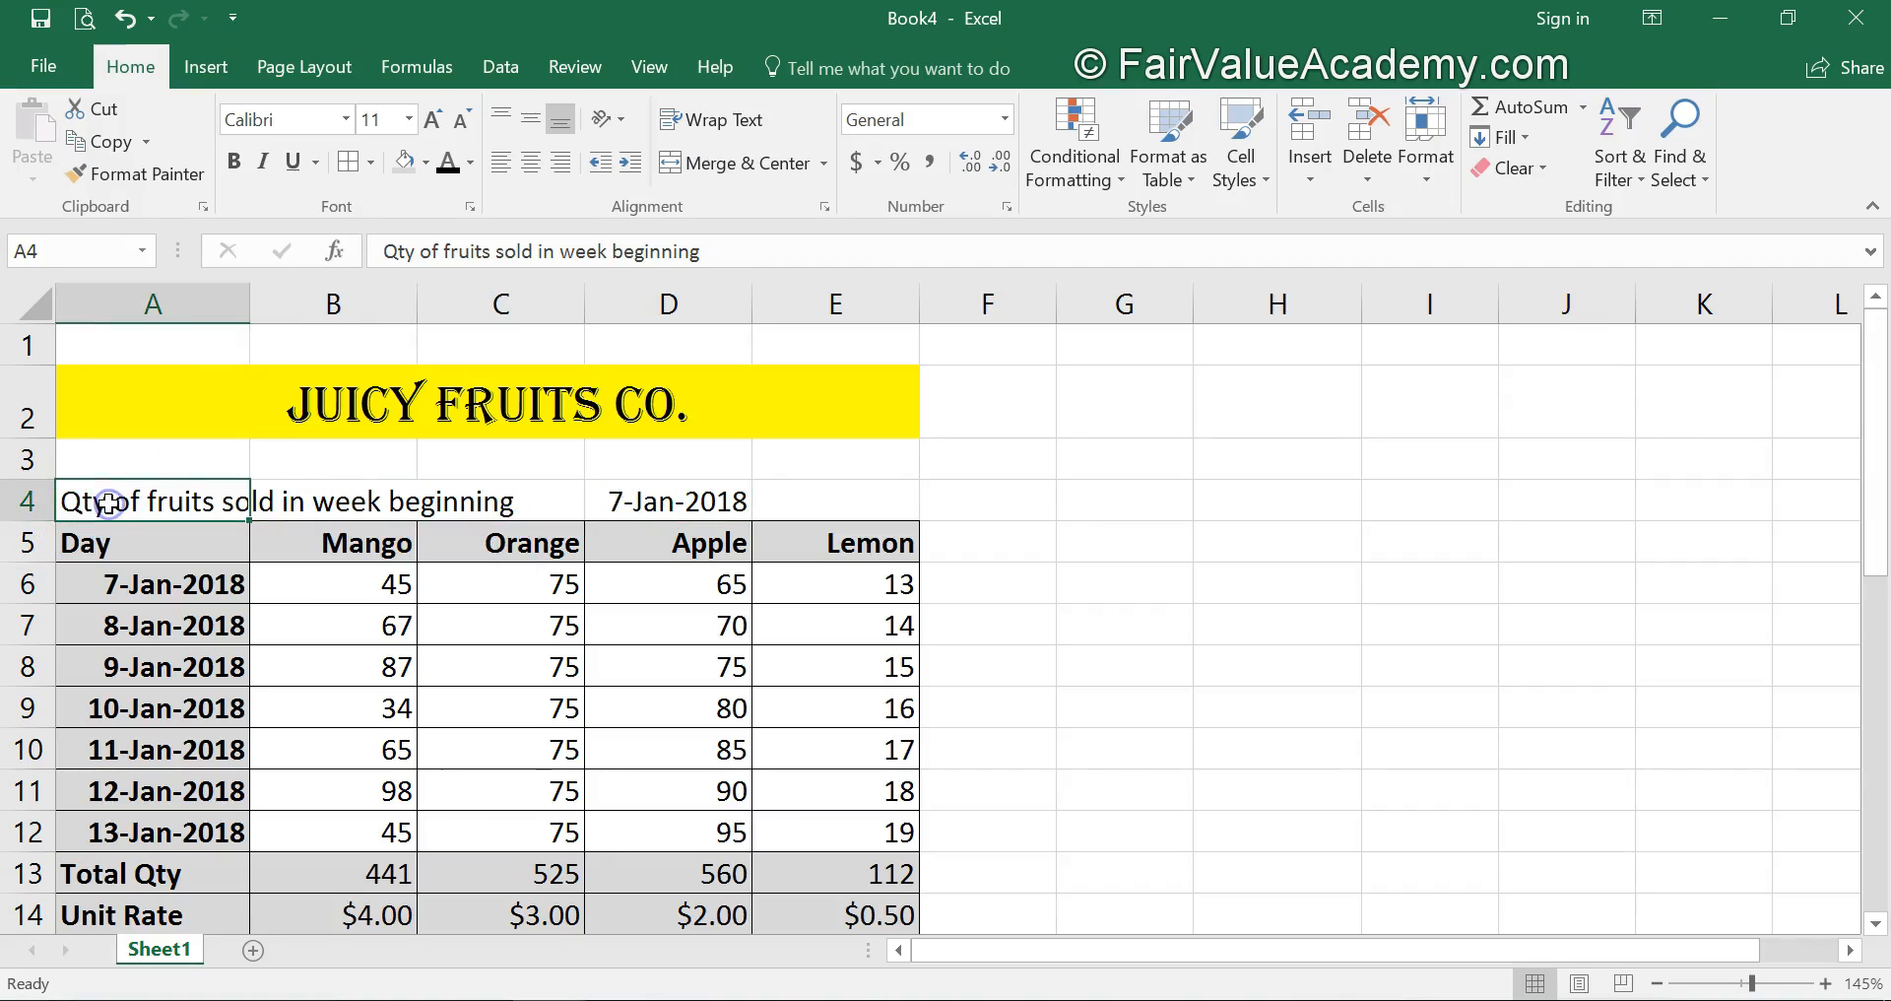
left_click(143, 500)
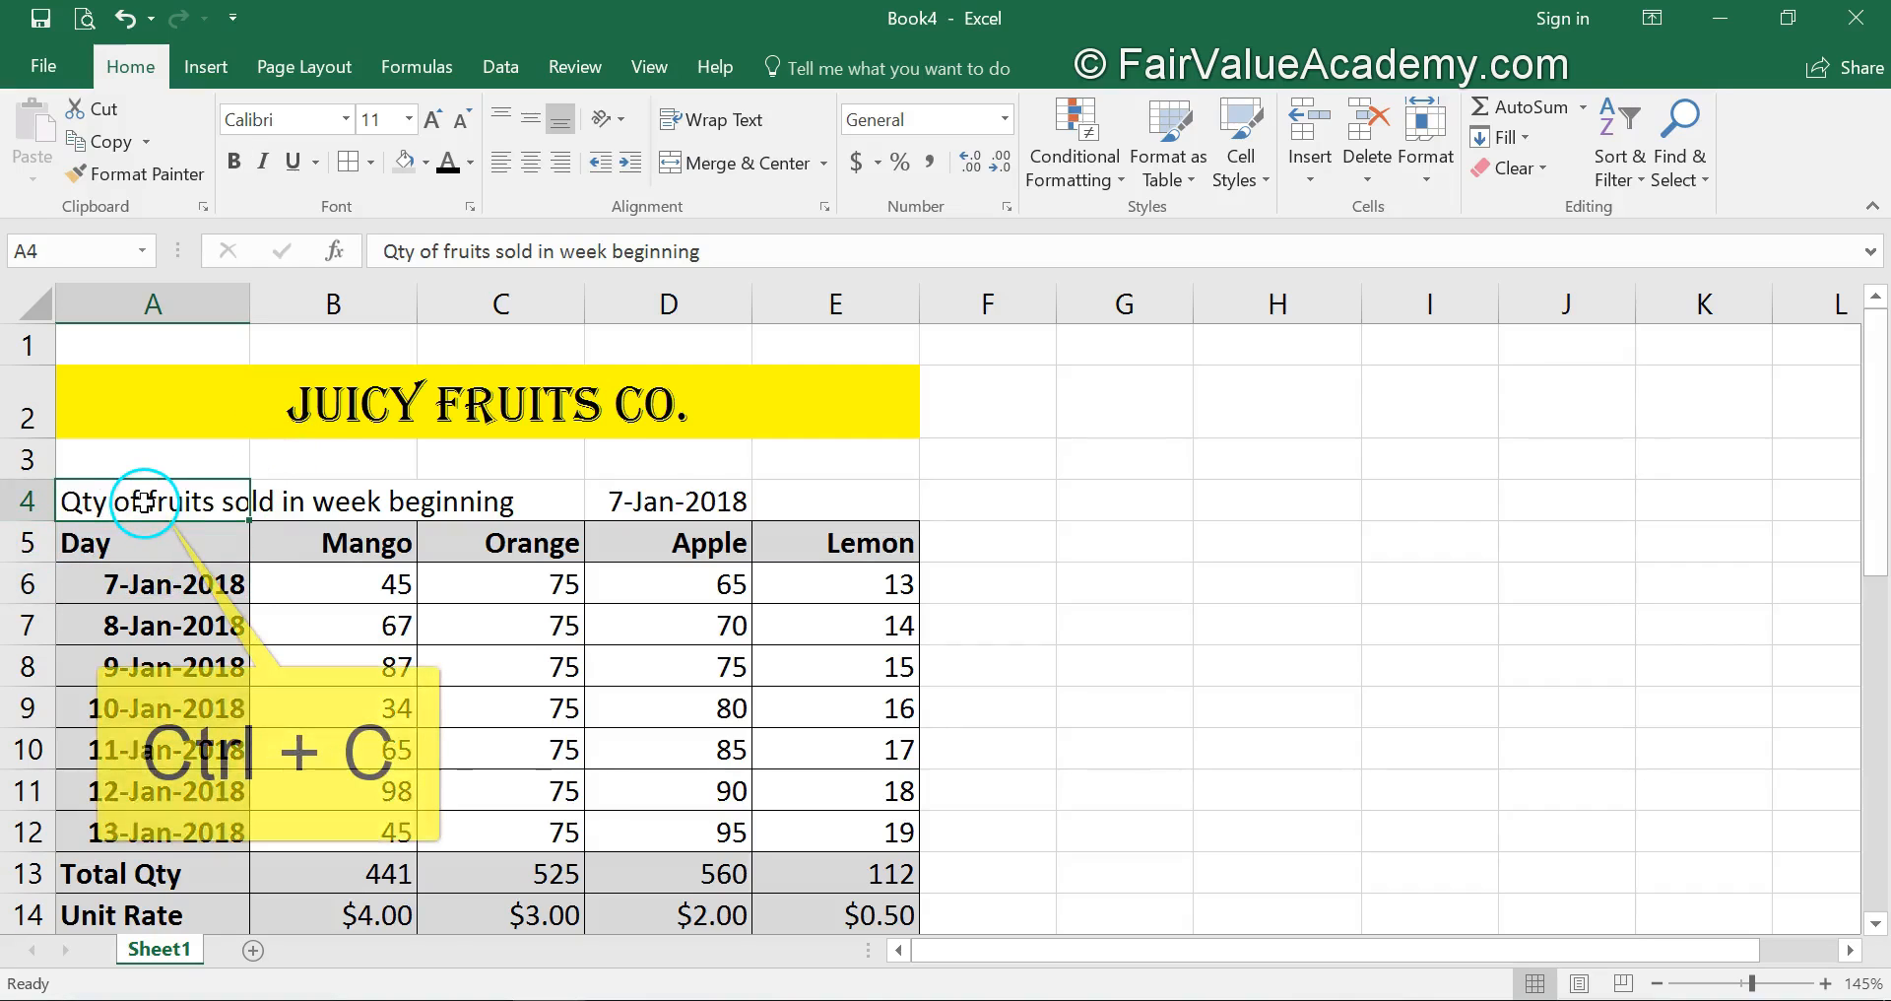
key("ctrl+c")
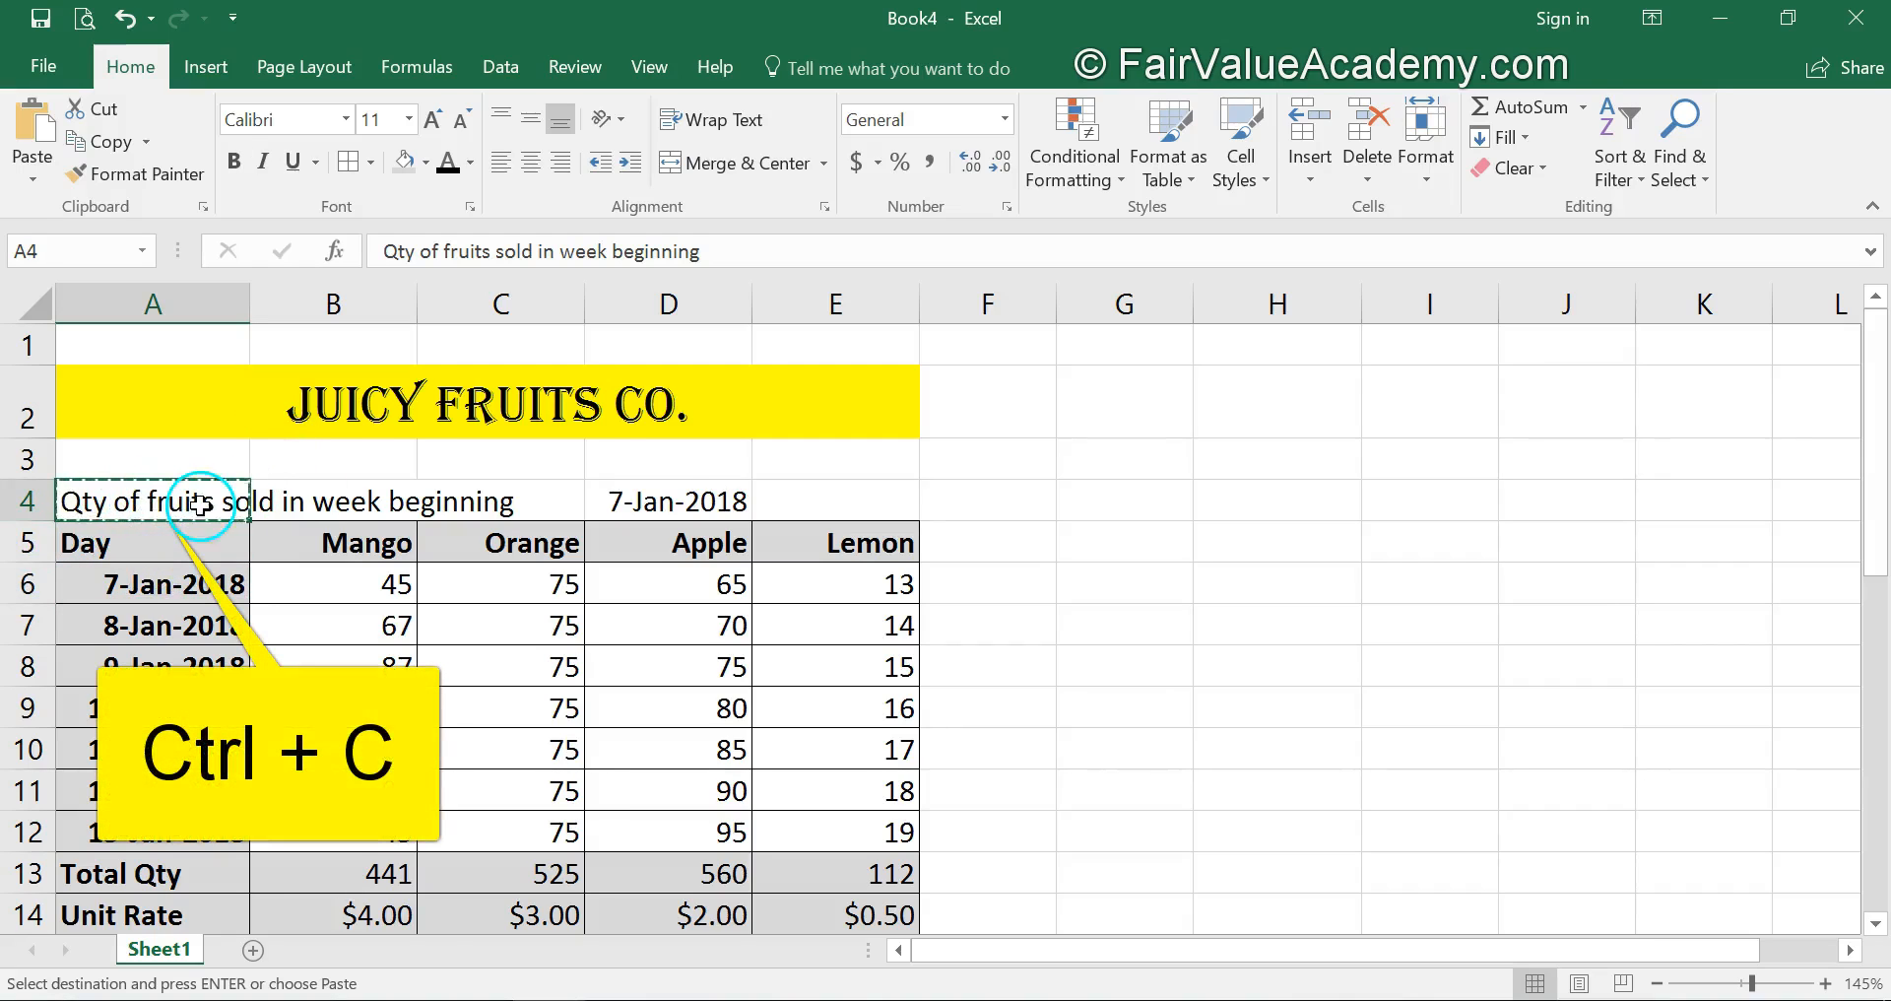
left_click(527, 498)
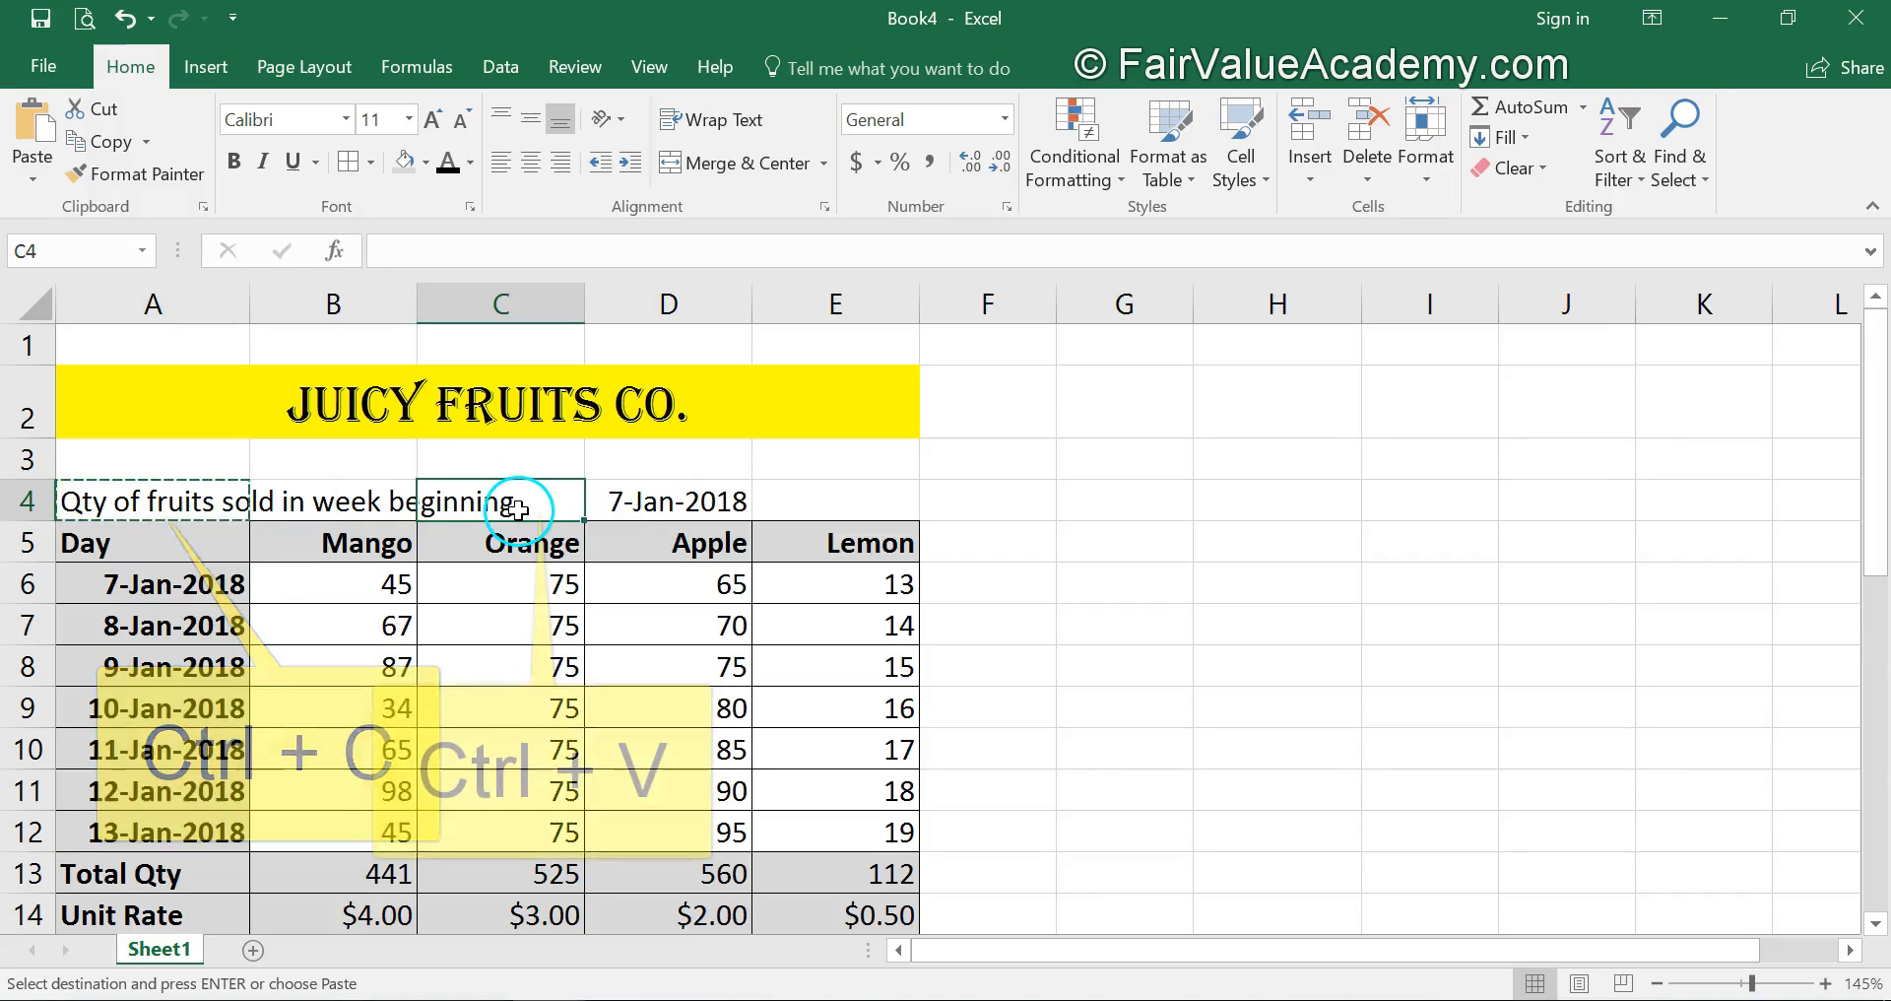
key("ctrl+v")
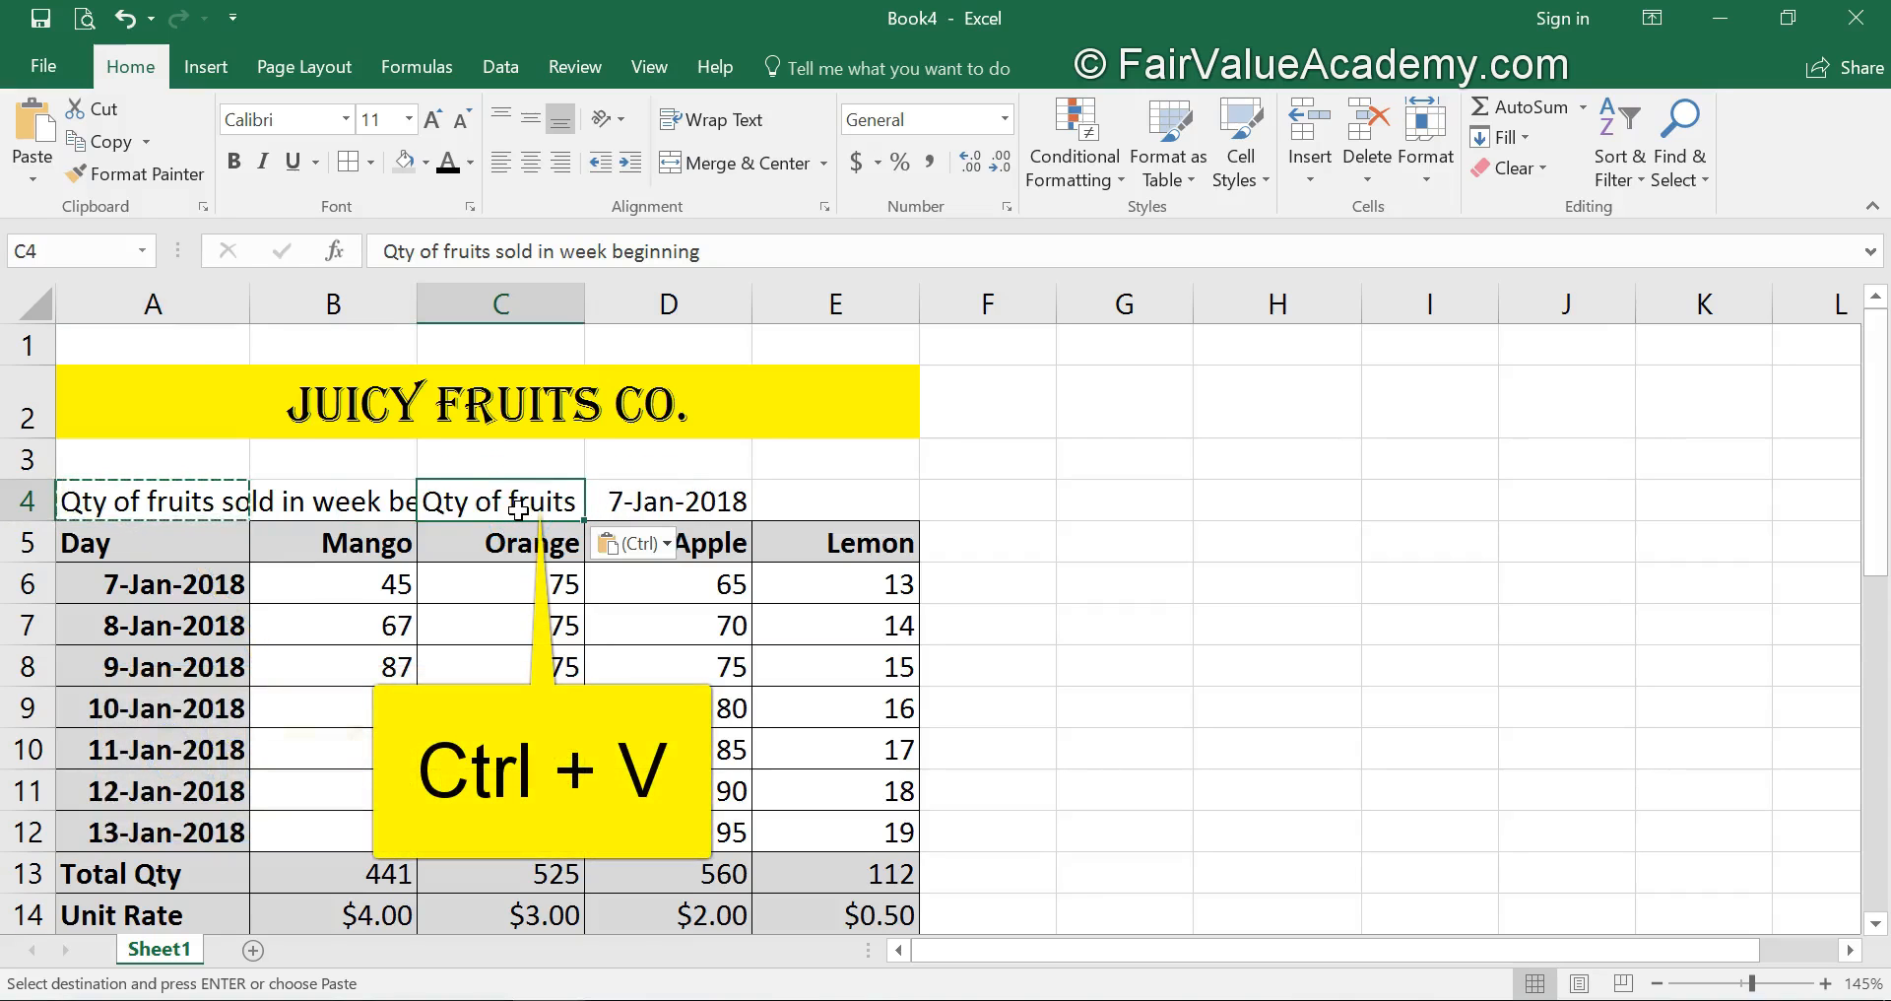
left_click(120, 502)
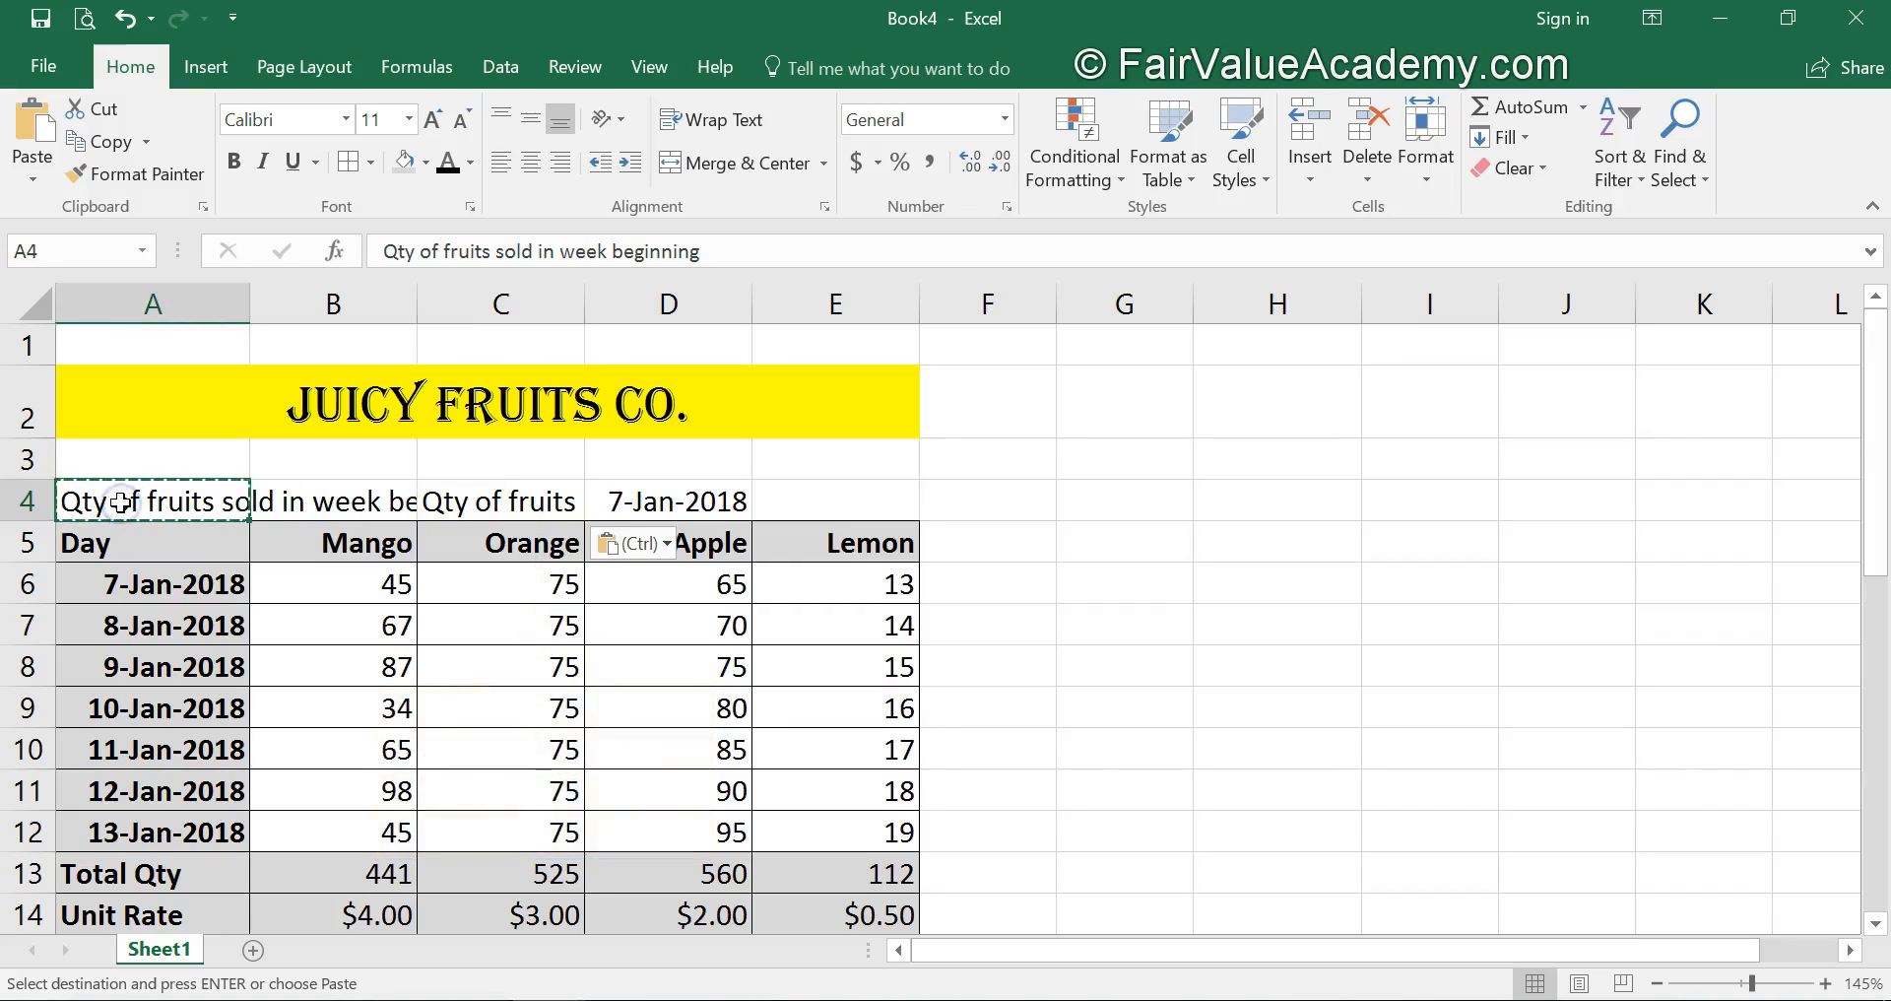
key("Delete")
Right-align the "Qty of fruits sold in week beginning" text in C4 so it sits beside the date.
left_click(528, 499)
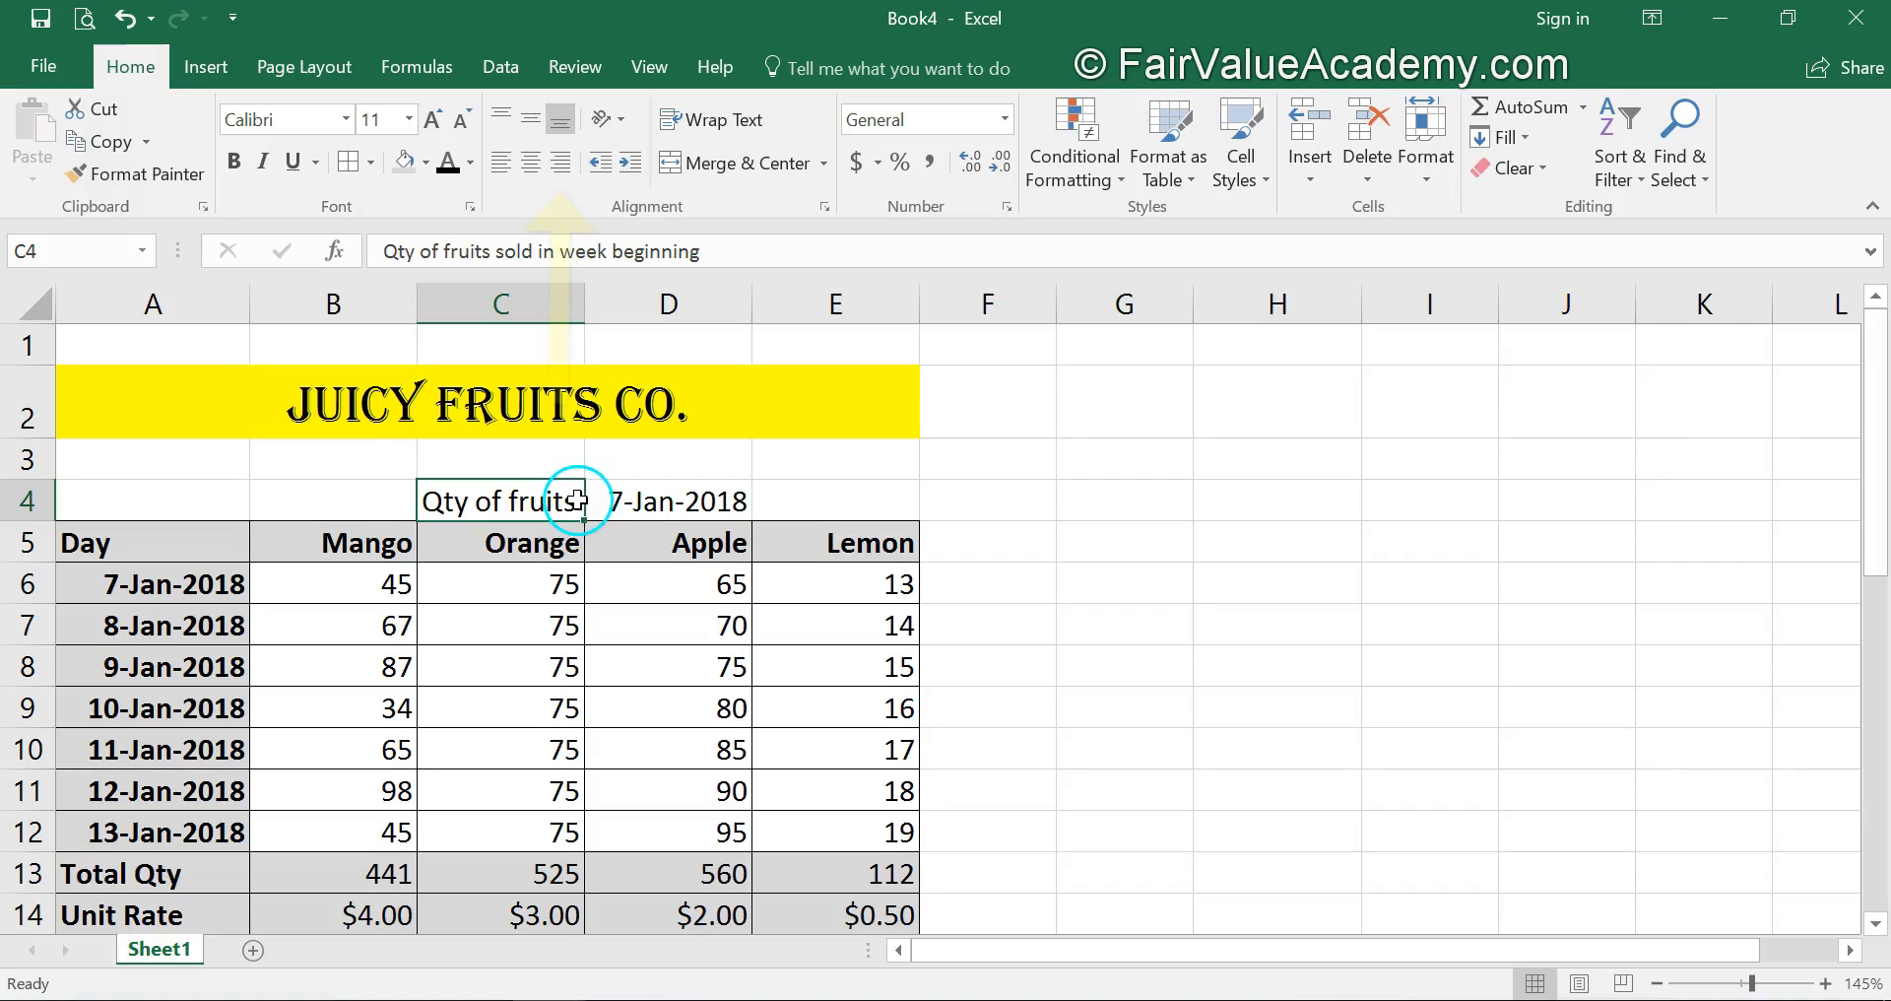
left_click(564, 166)
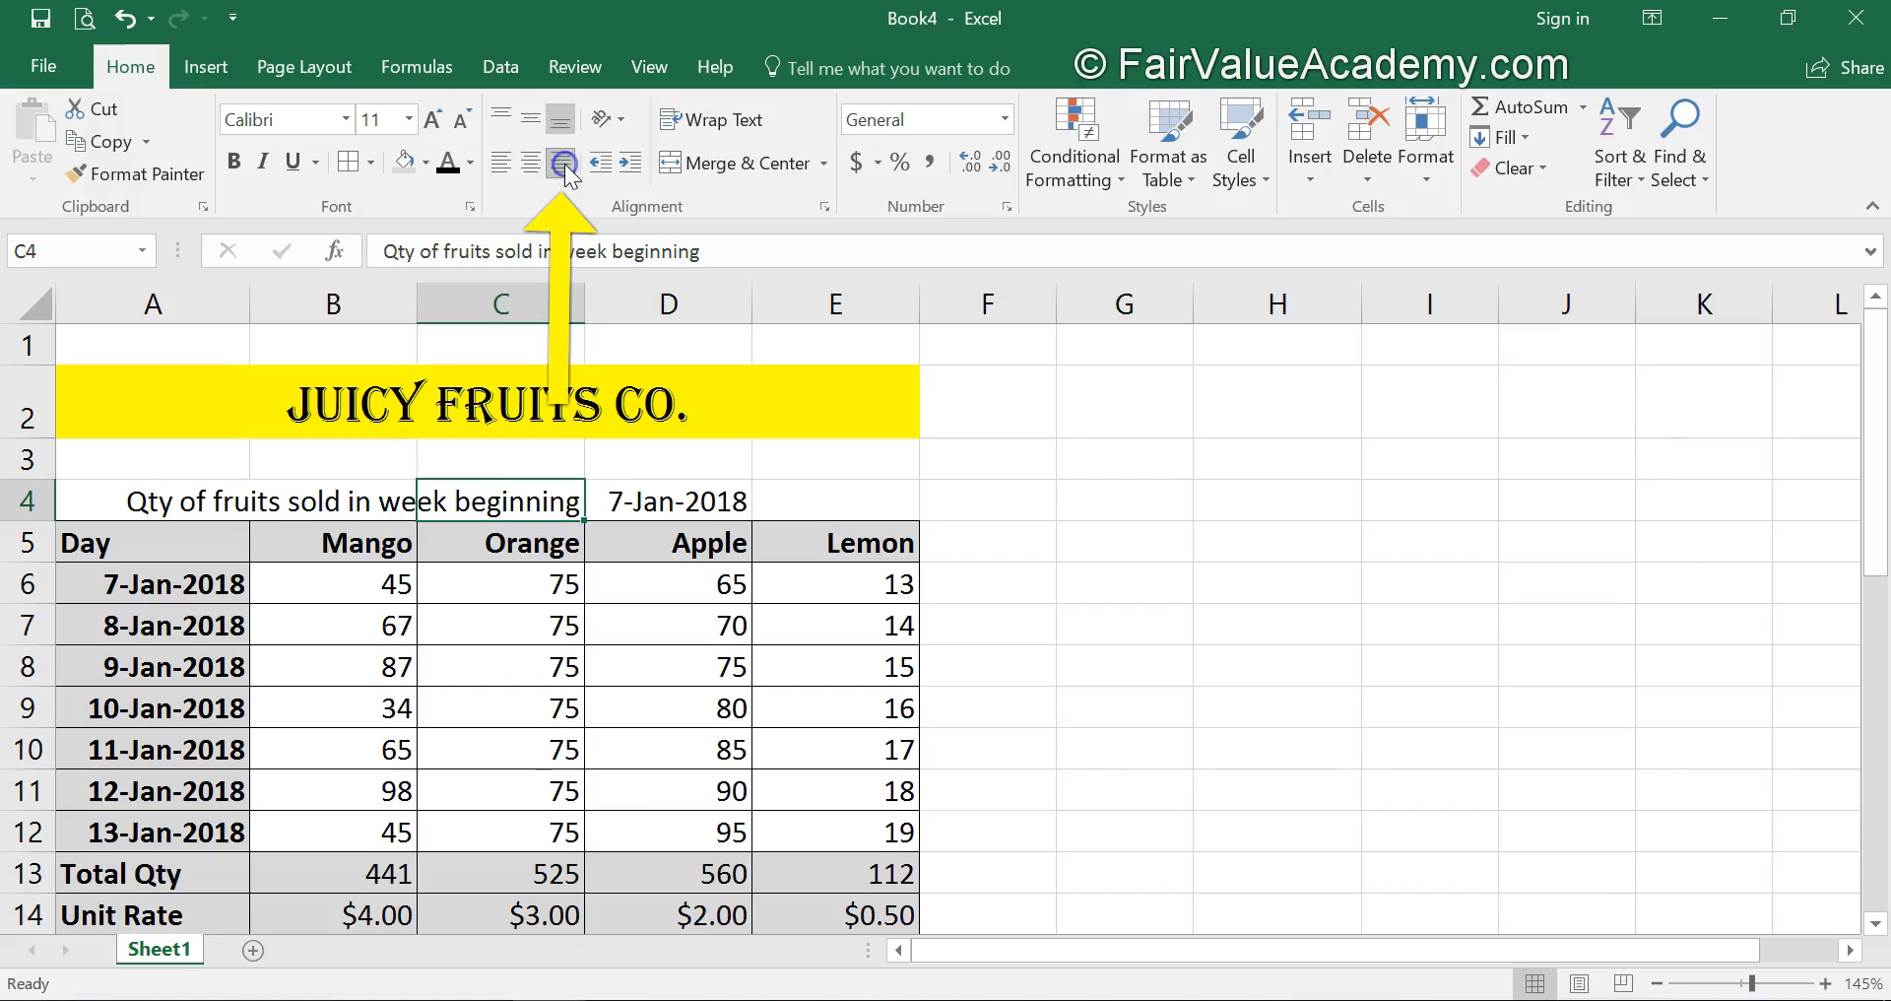
left_click(423, 589)
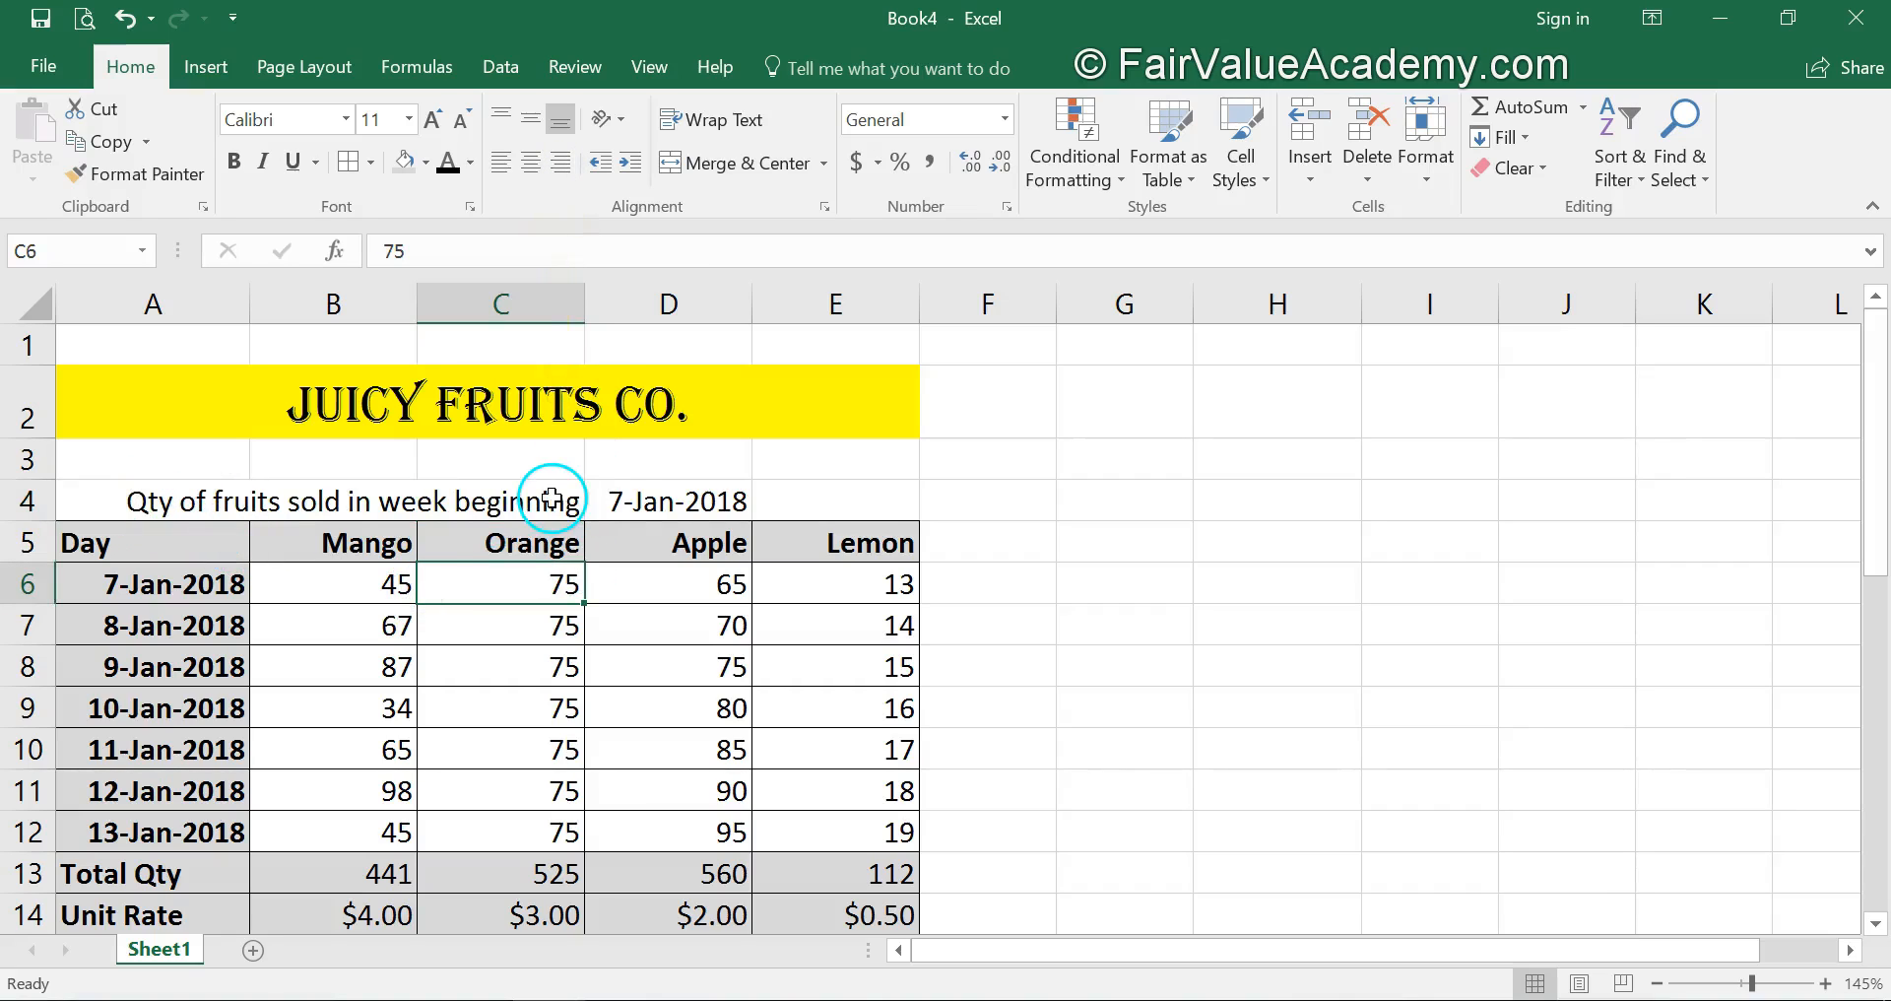
Make the week-beginning caption row A4:E4 bold.
left_click(675, 497)
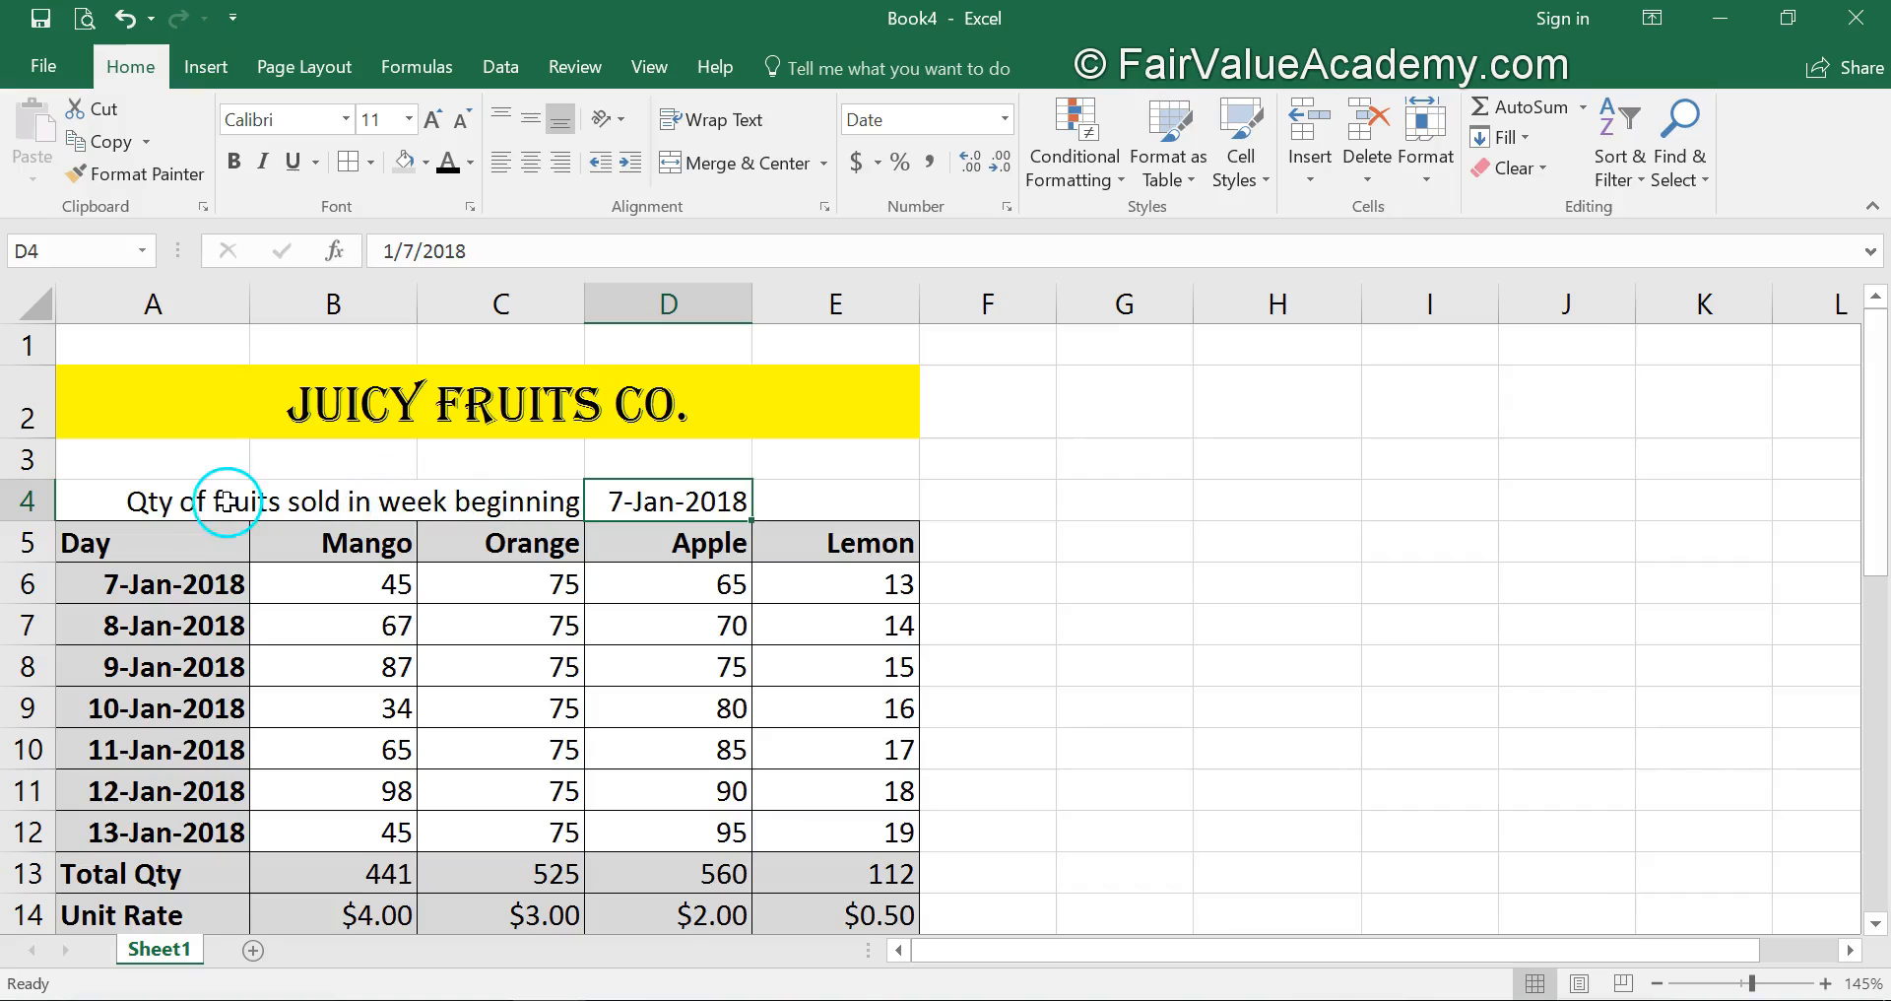
left_click_drag(93, 502, 832, 506)
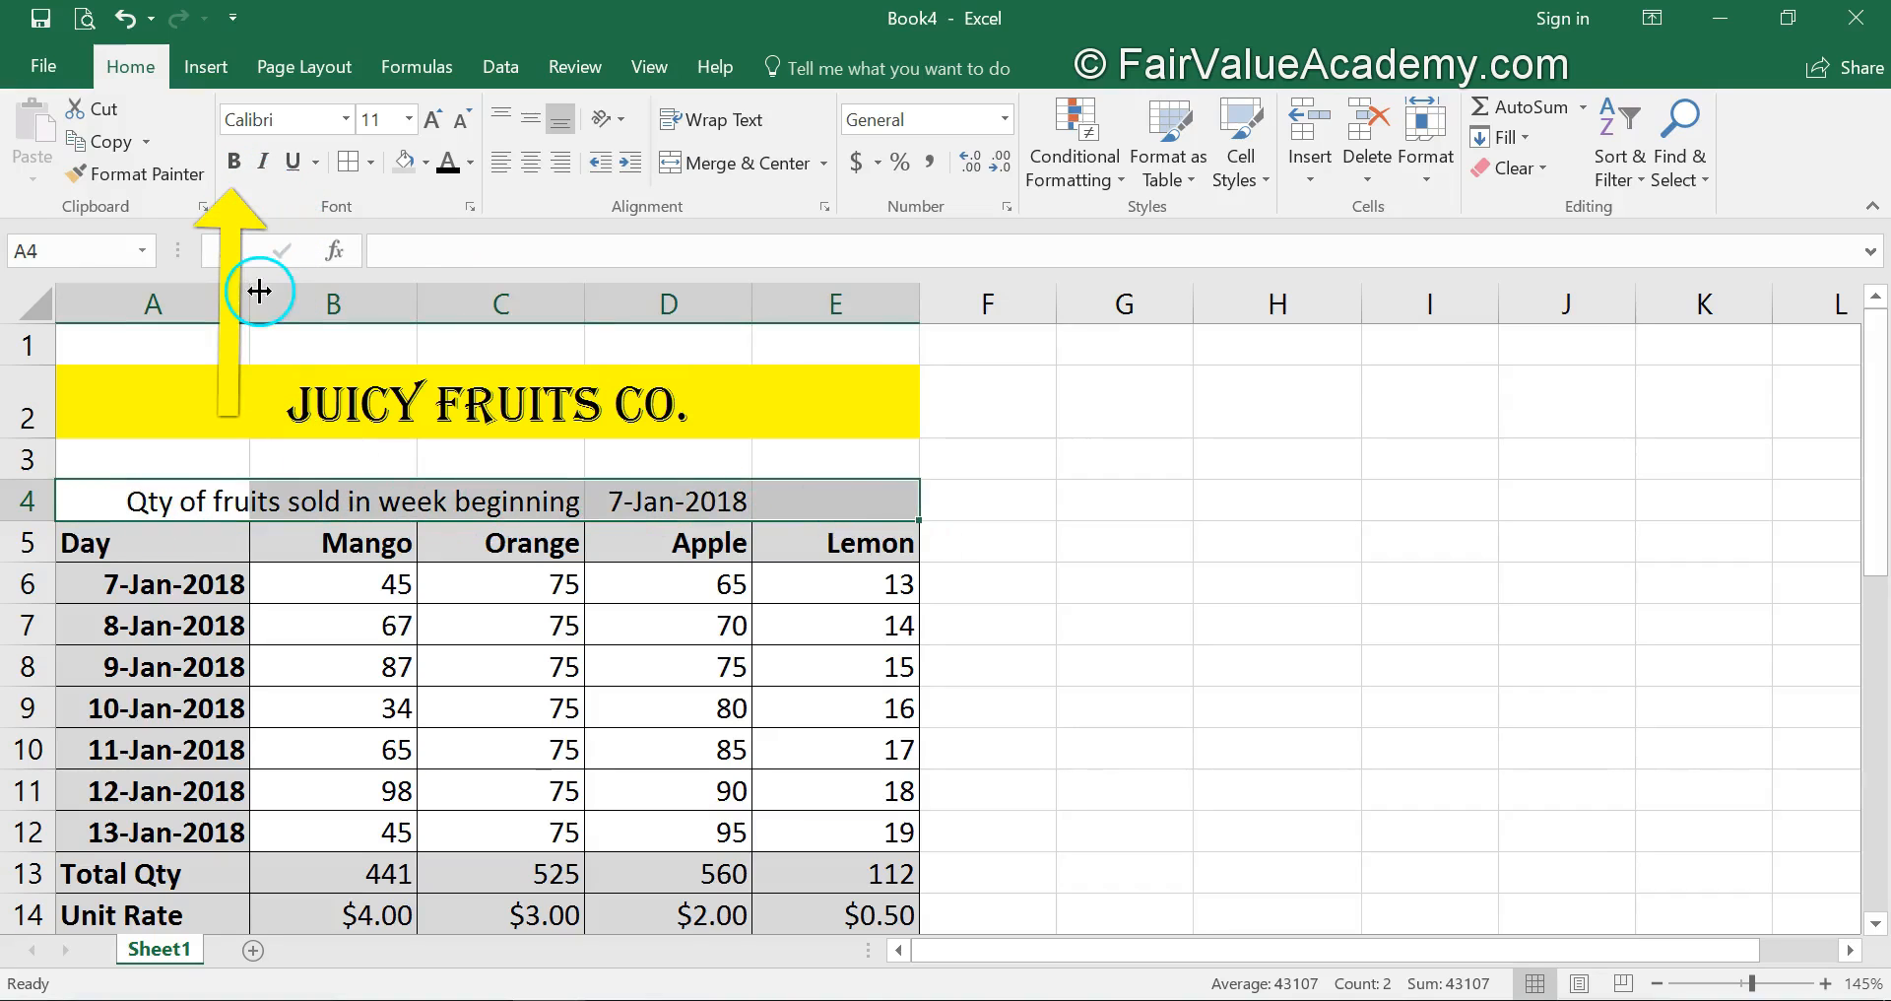
left_click(236, 164)
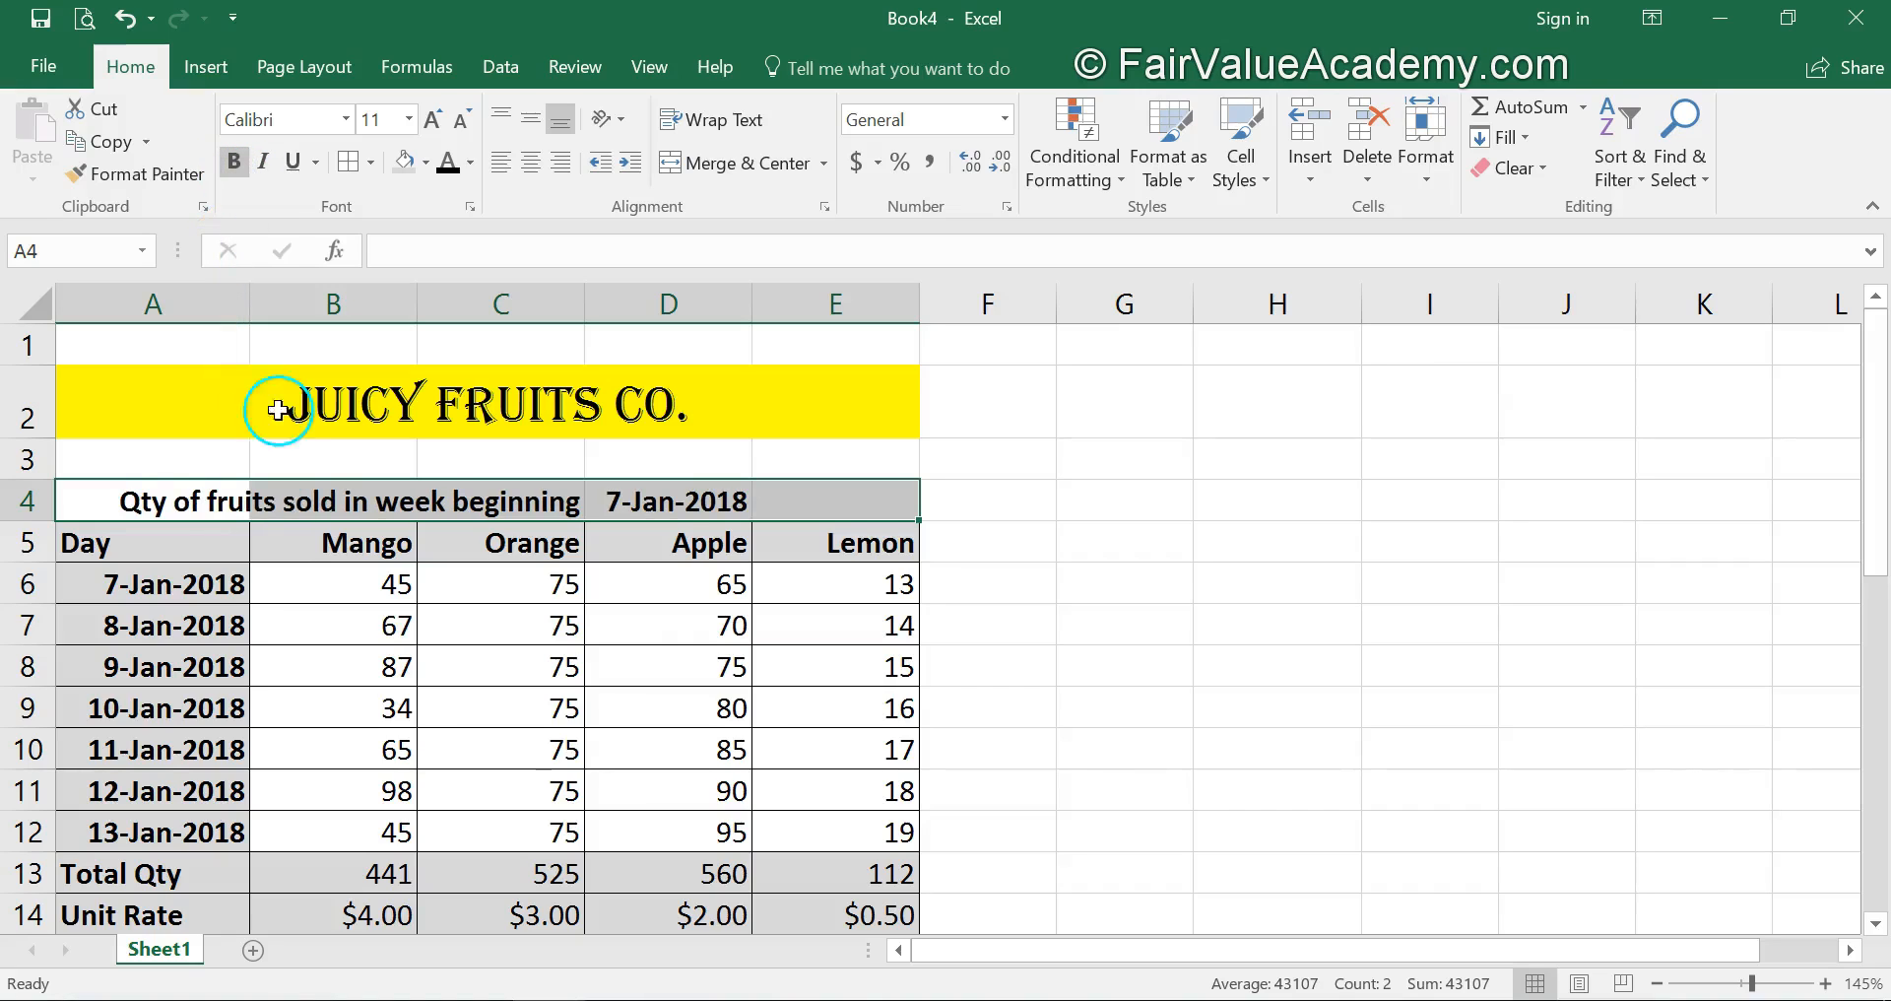
left_click(645, 741)
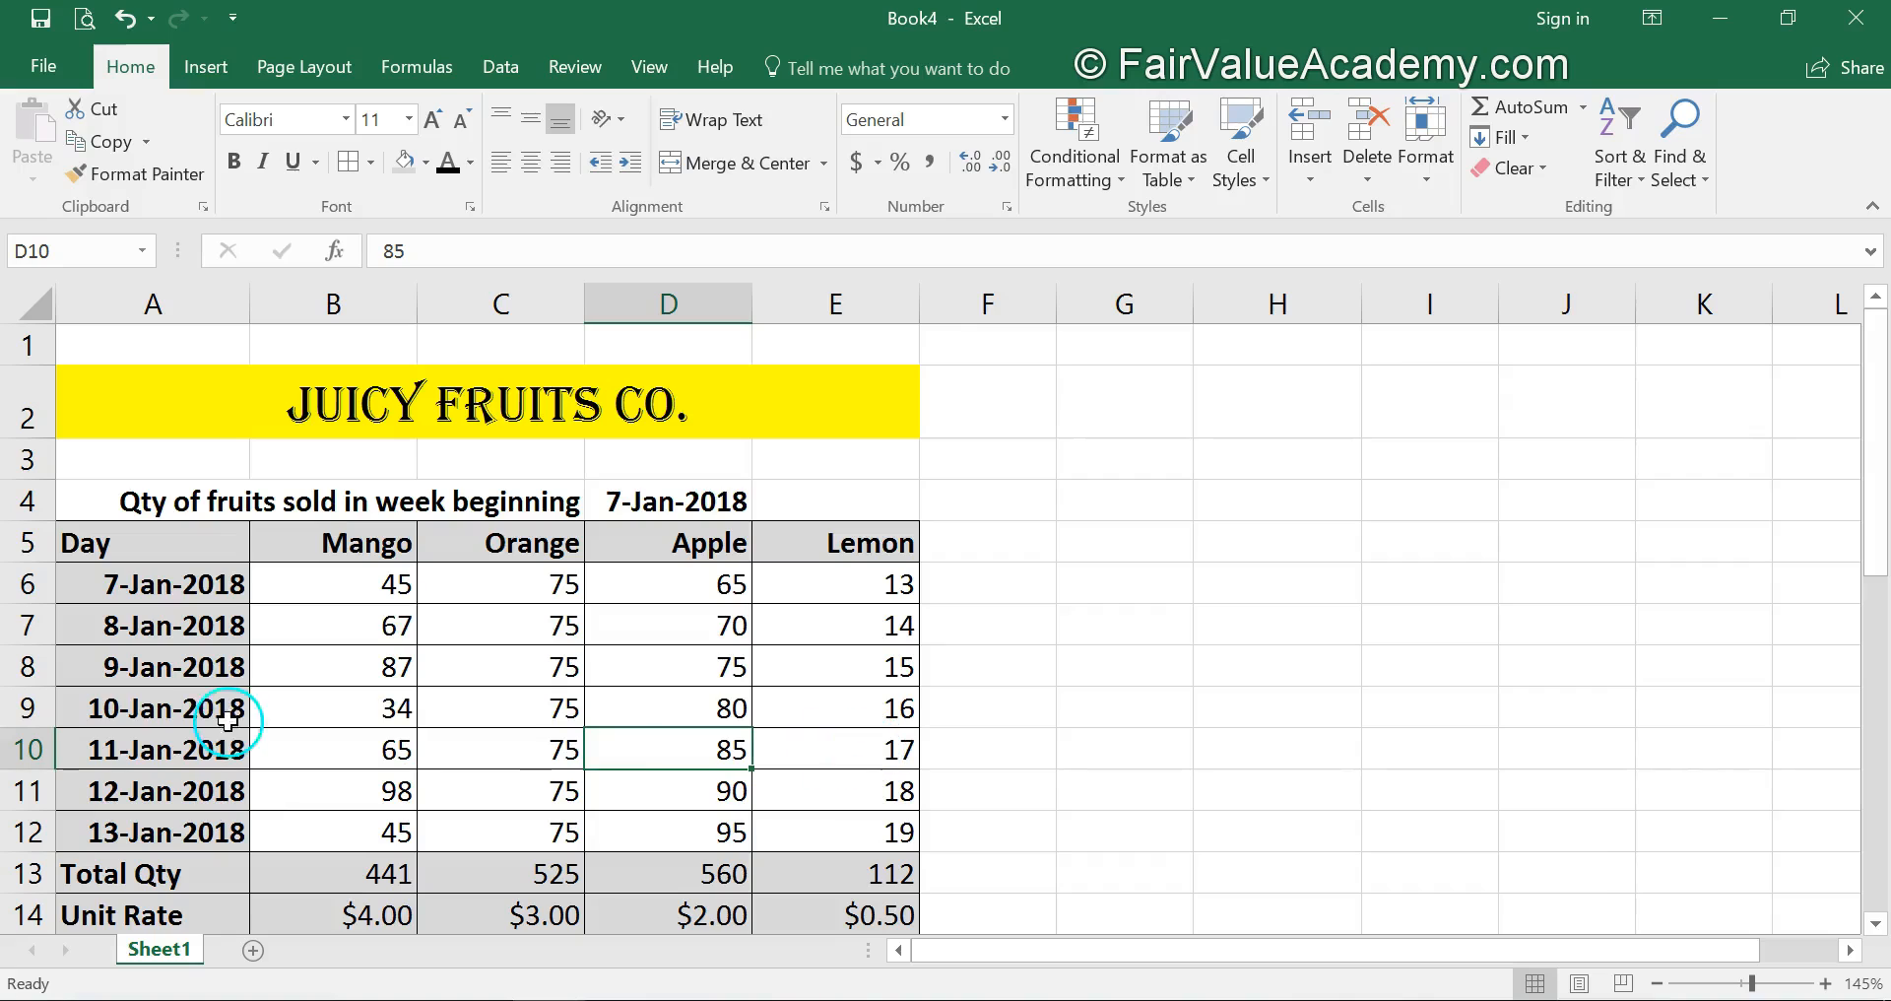
Apply Outside Borders to the week-beginning caption row A4:E4.
left_click_drag(69, 497, 866, 499)
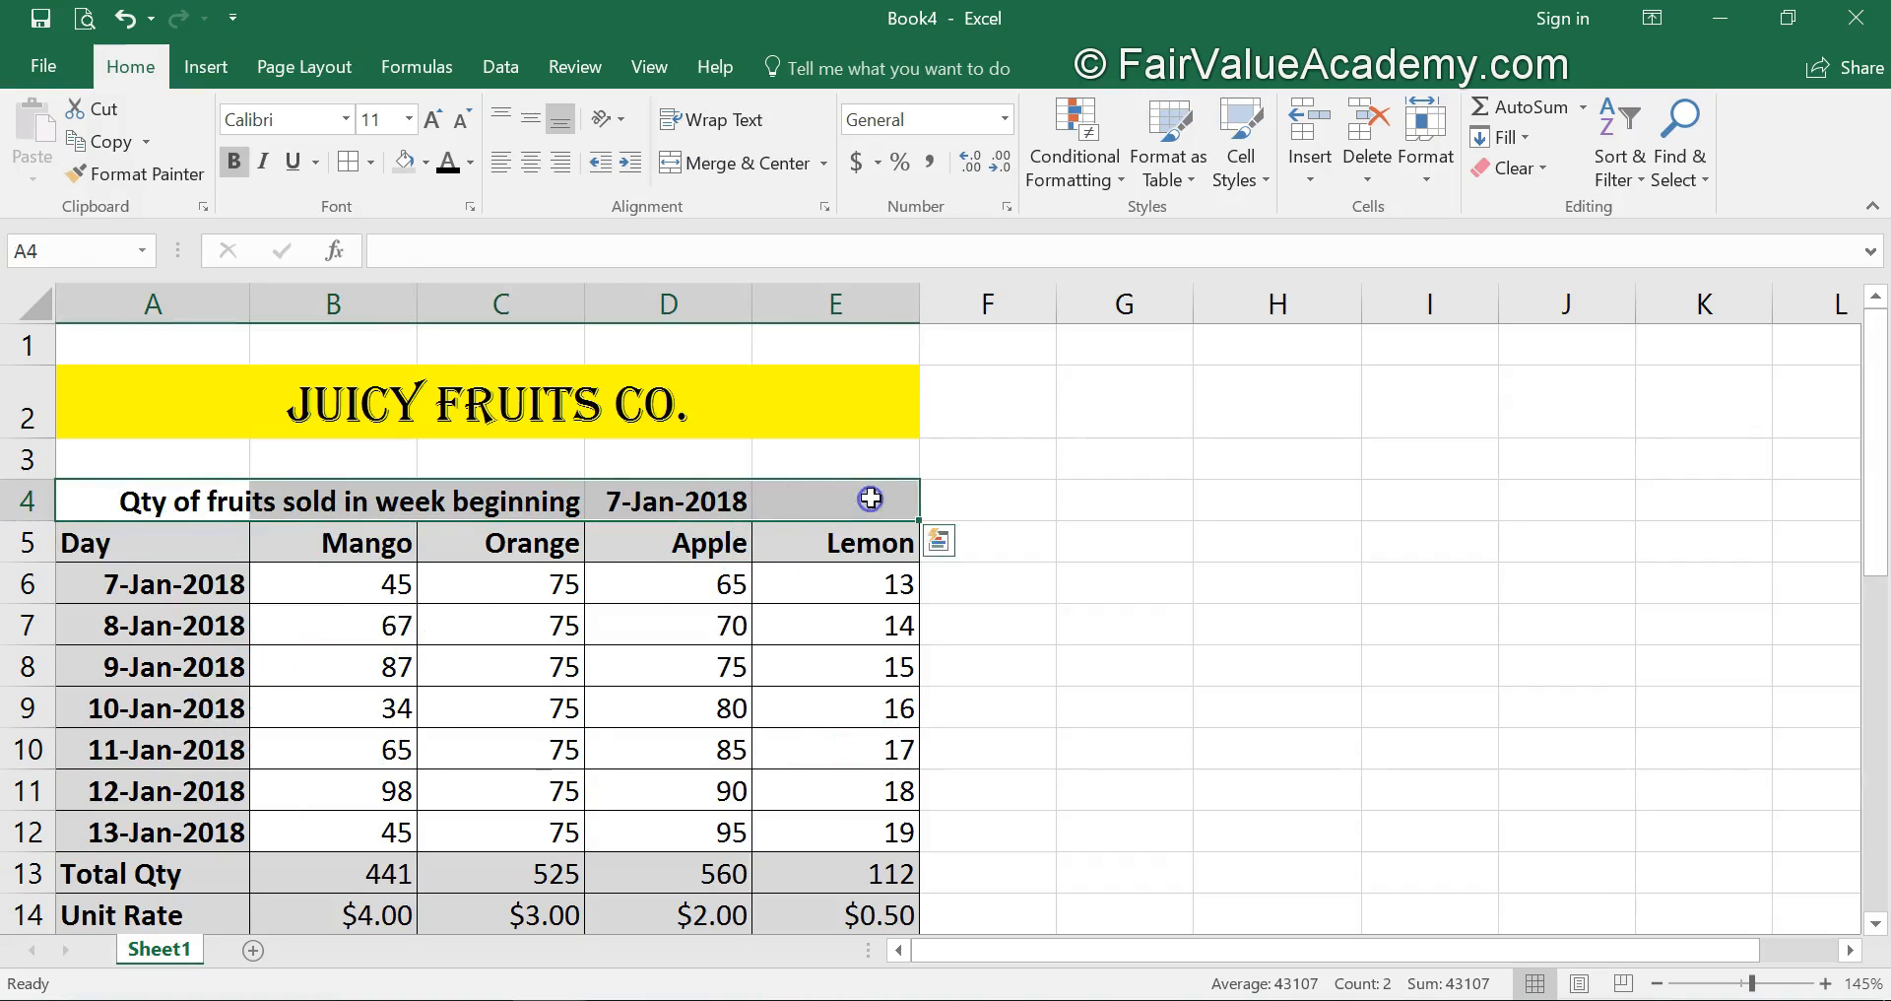
left_click(371, 164)
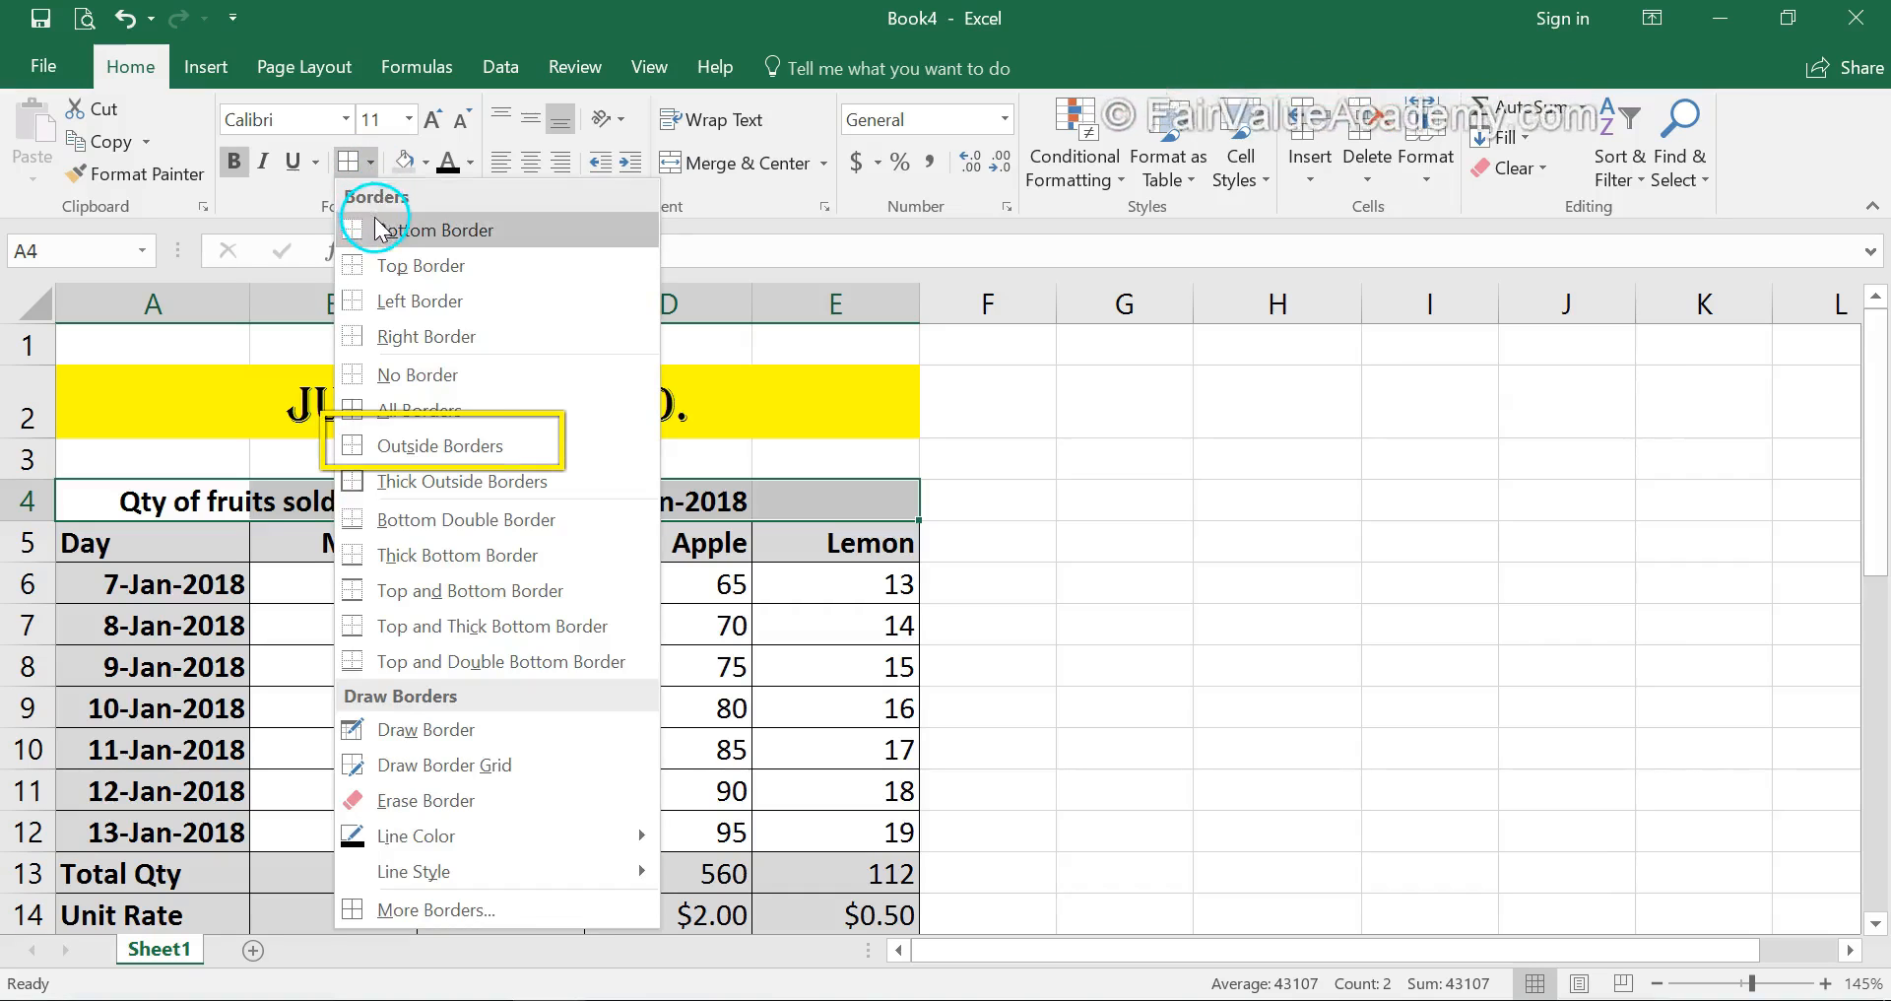
left_click(461, 447)
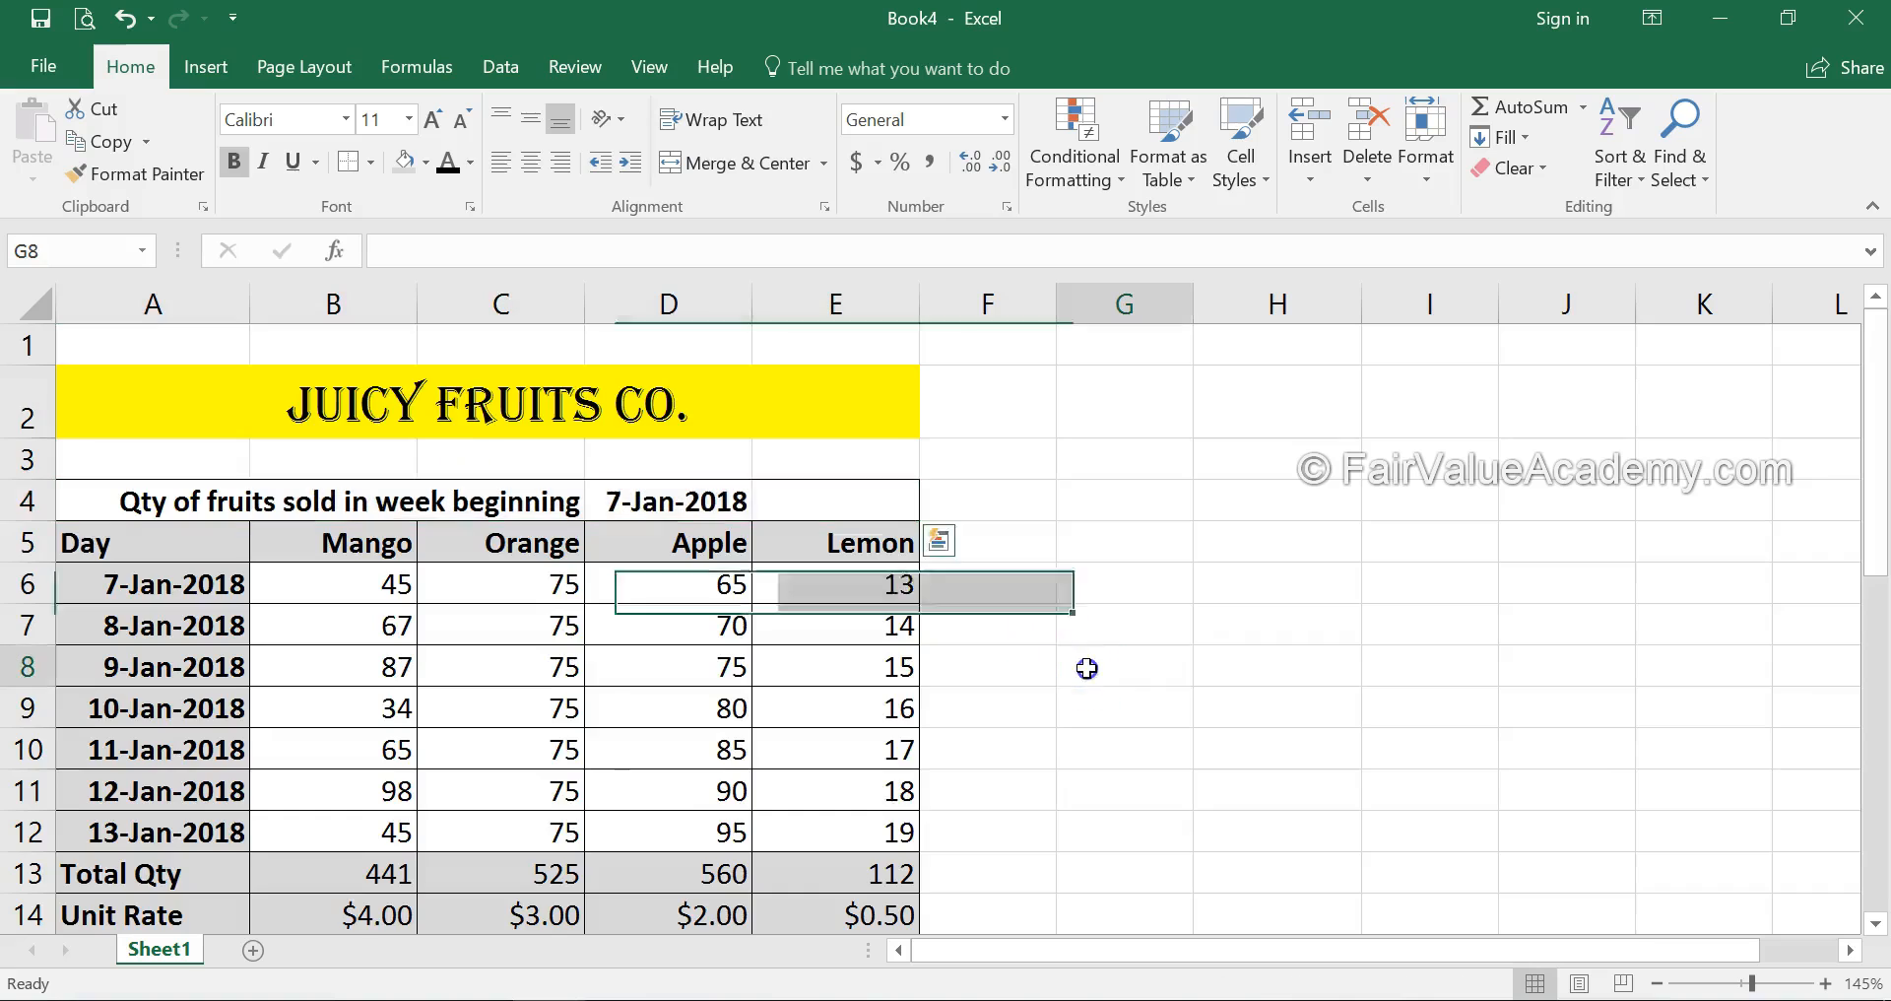
left_click(1089, 666)
scroll(1086, 669, "down", 2)
scroll(1086, 669, "up", 2)
left_click(1086, 669)
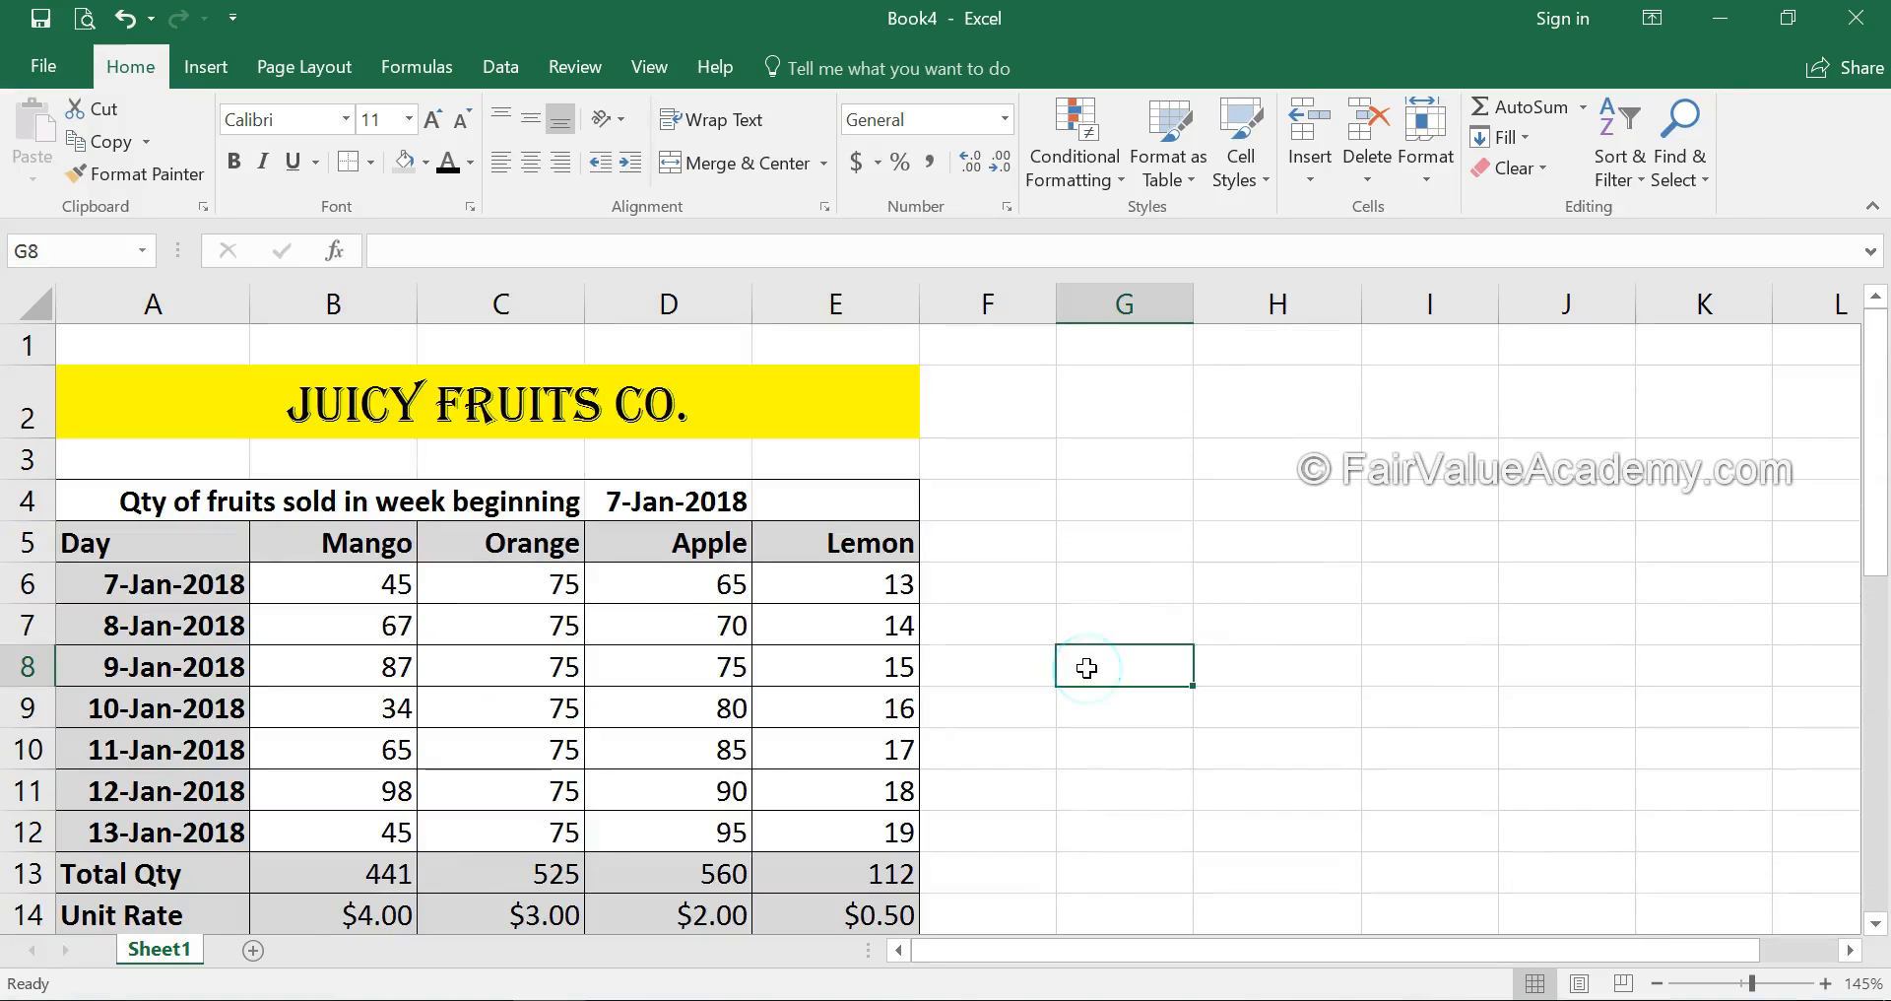
Switch to Mod 3.3.pdf in Adobe Acrobat Reader and examine how the table, grand total and sales incentive summary are formatted.
left_click(435, 399)
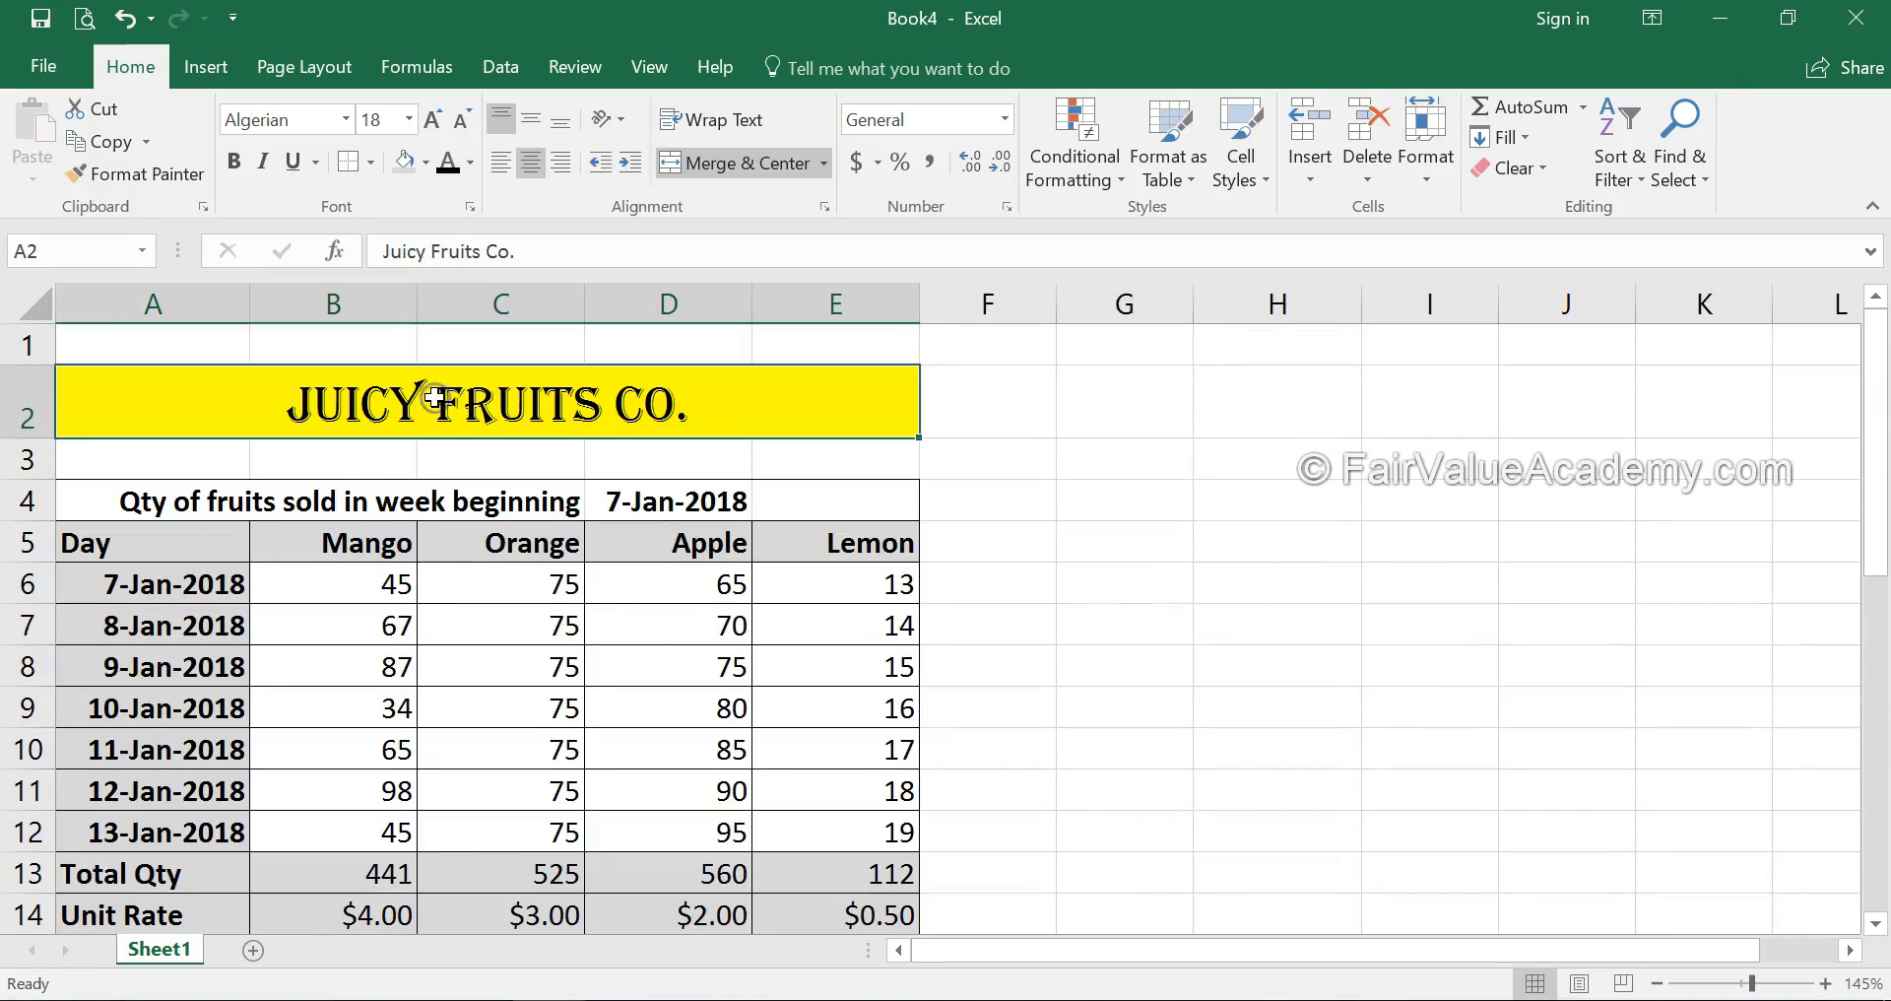
key("alt+Tab")
key("alt+Tab")
left_click(989, 726)
scroll(512, 601, "down", 1)
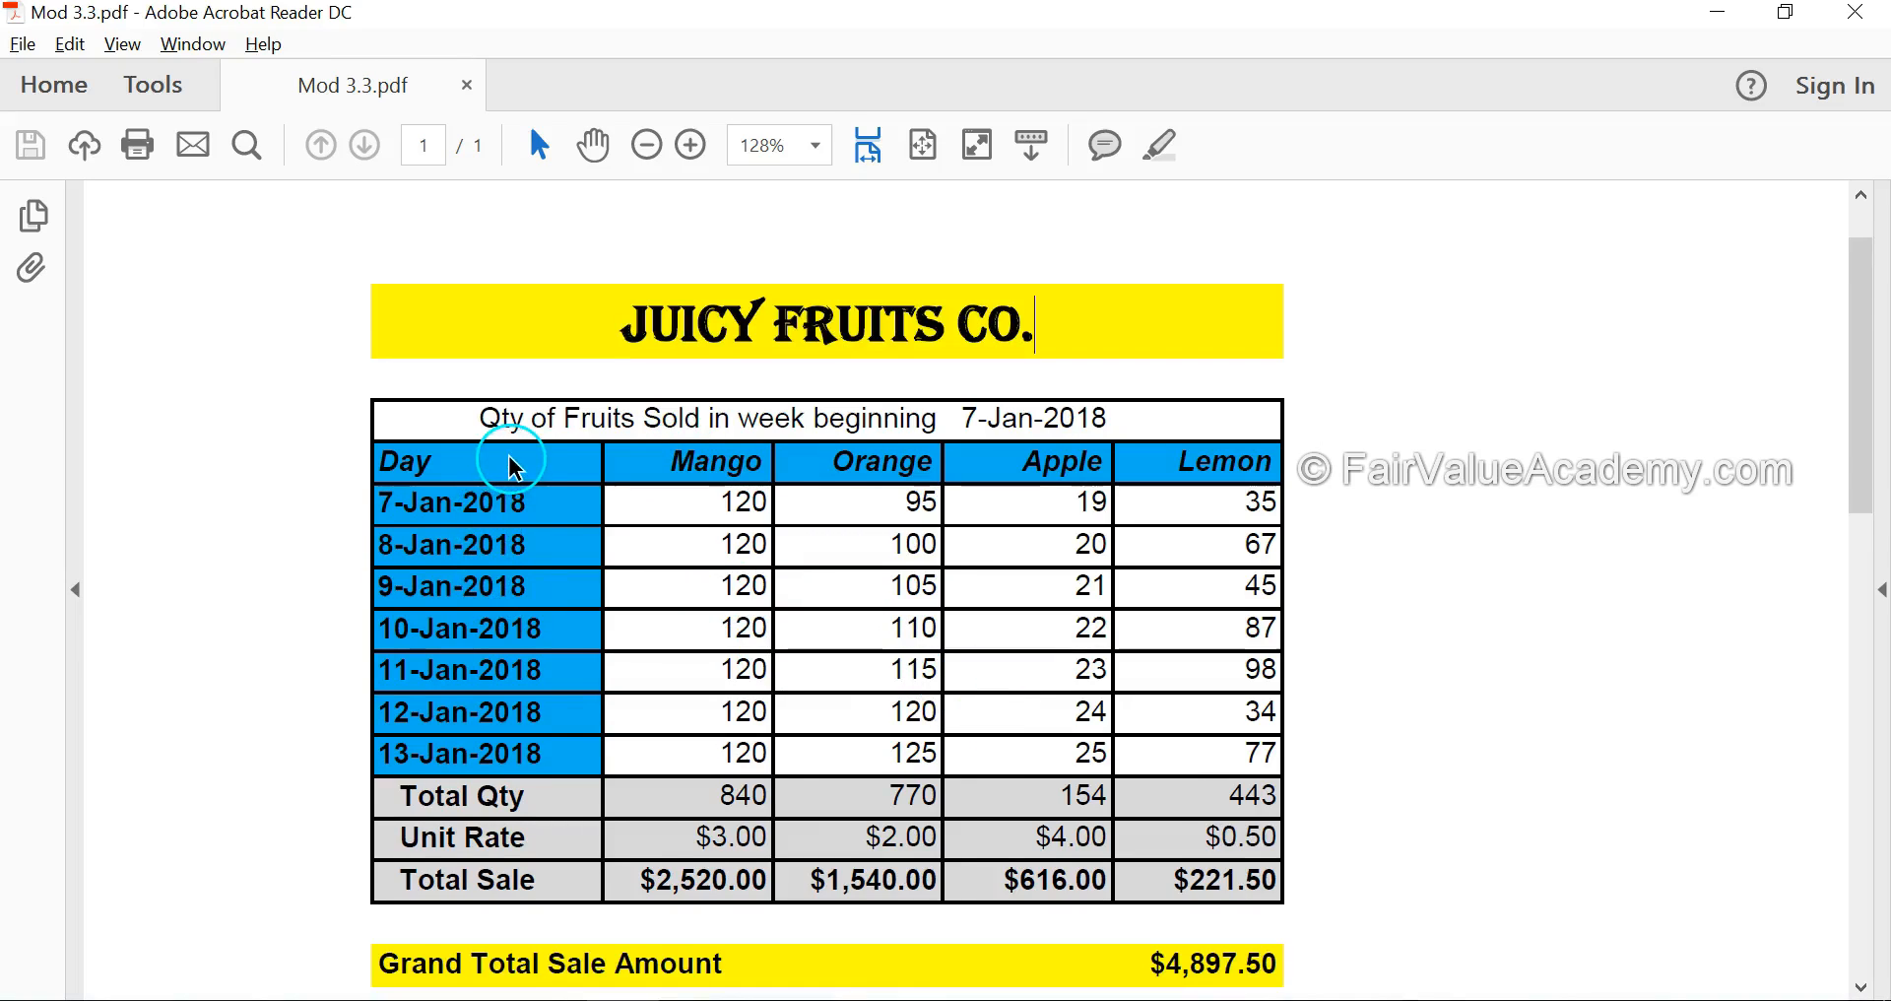
scroll(611, 642, "down", 5)
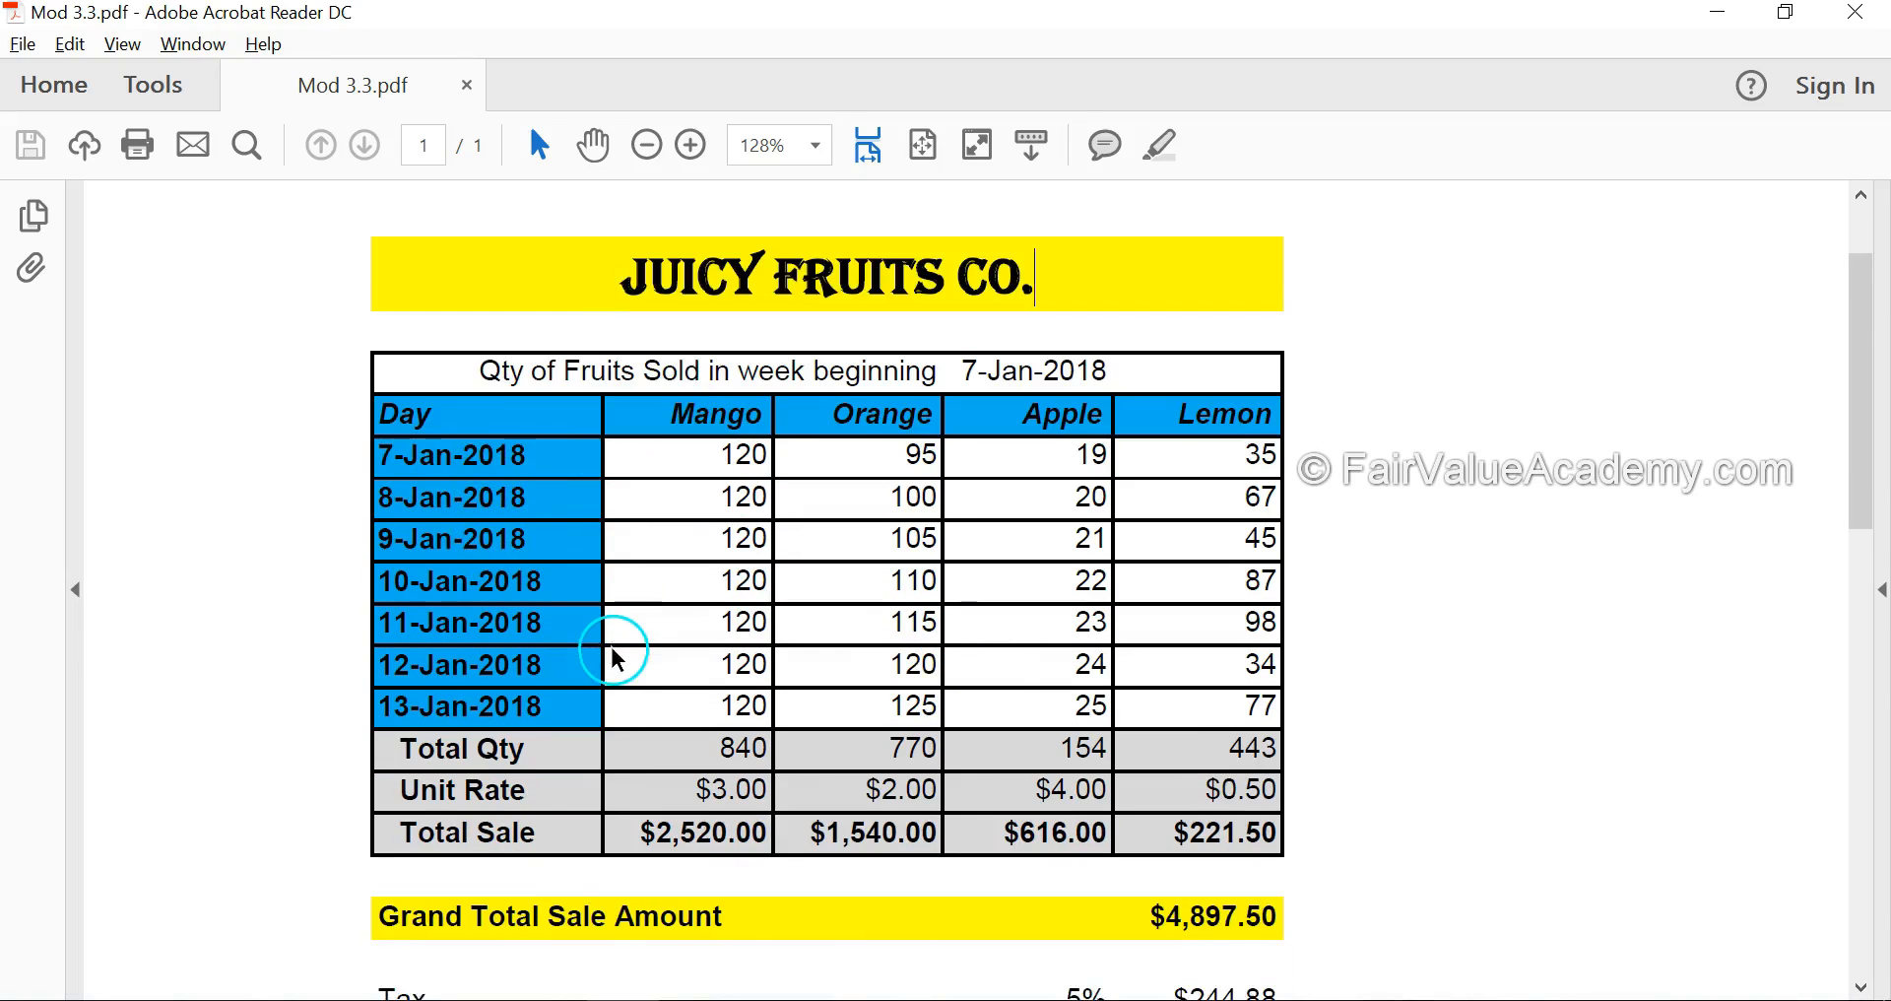
scroll(611, 650, "down", 6)
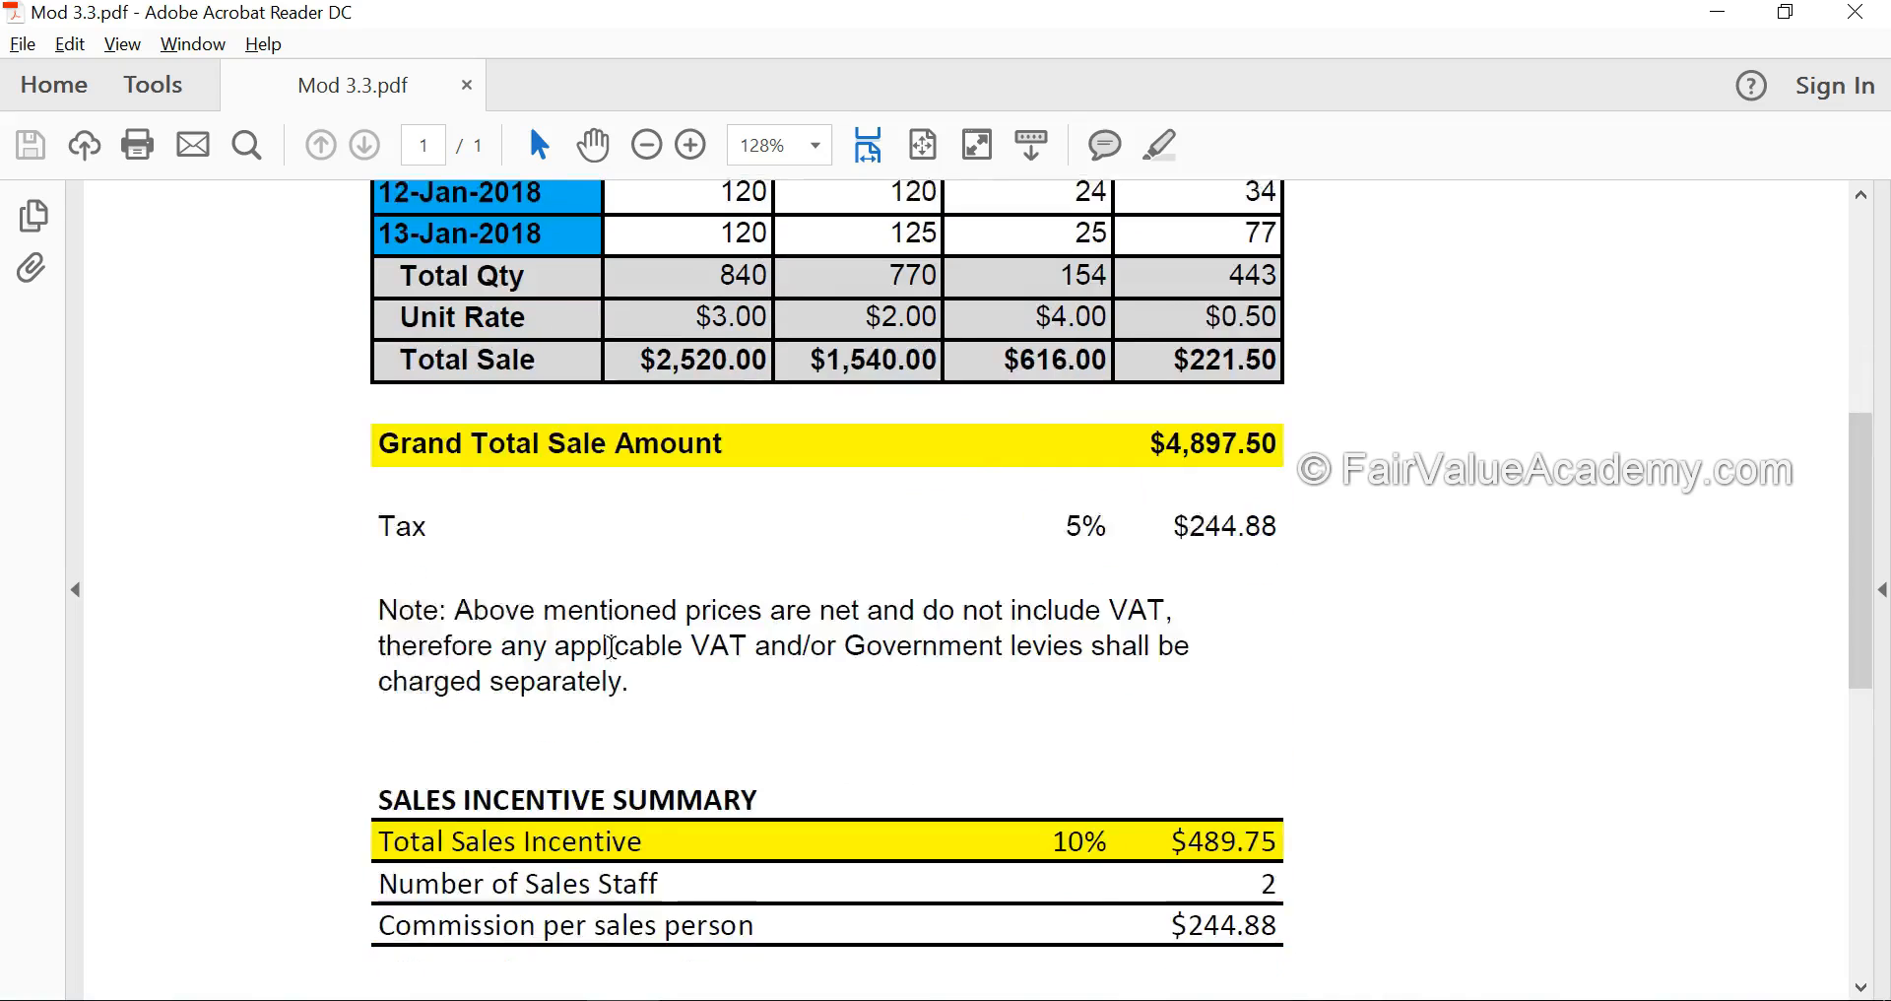
key("alt+Tab")
key("alt+Tab")
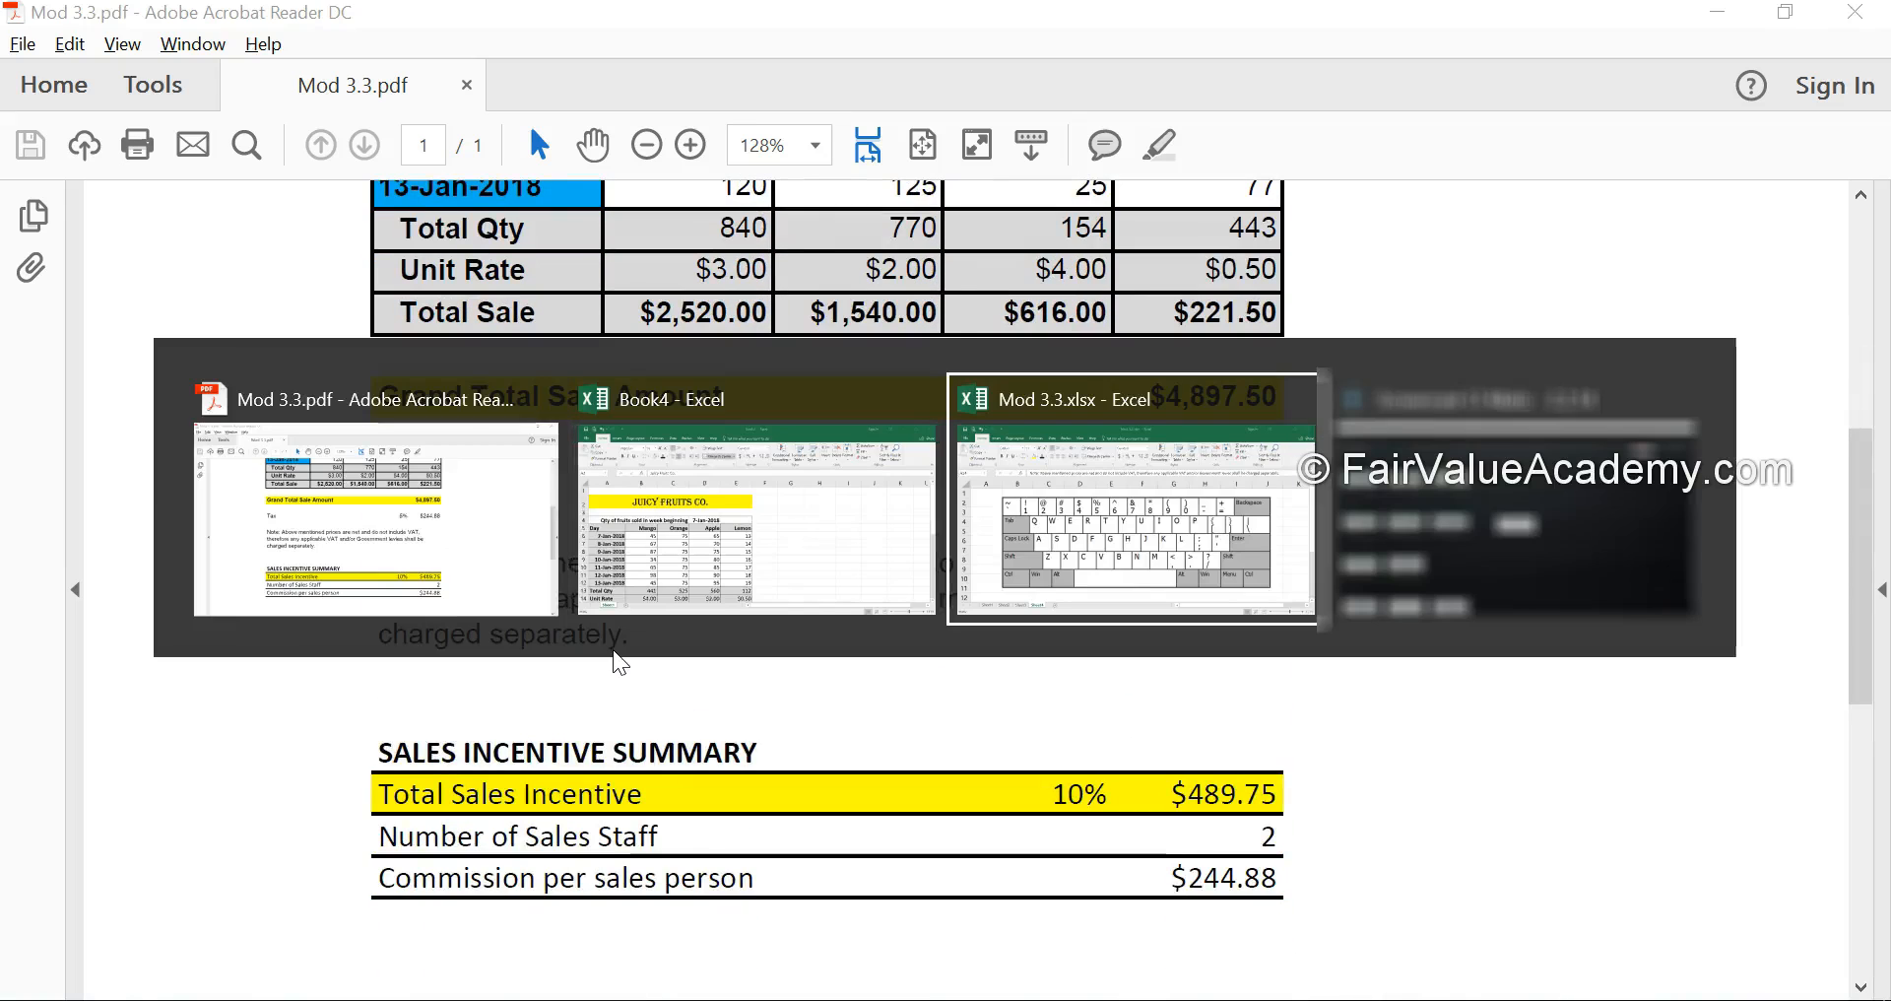
Switch back to Book4 in Excel, make the grand total row A17:E17 bold and fill it with yellow.
key("alt+shift+Tab")
scroll(612, 650, "down", 3)
left_click_drag(131, 513, 868, 502)
left_click(234, 162)
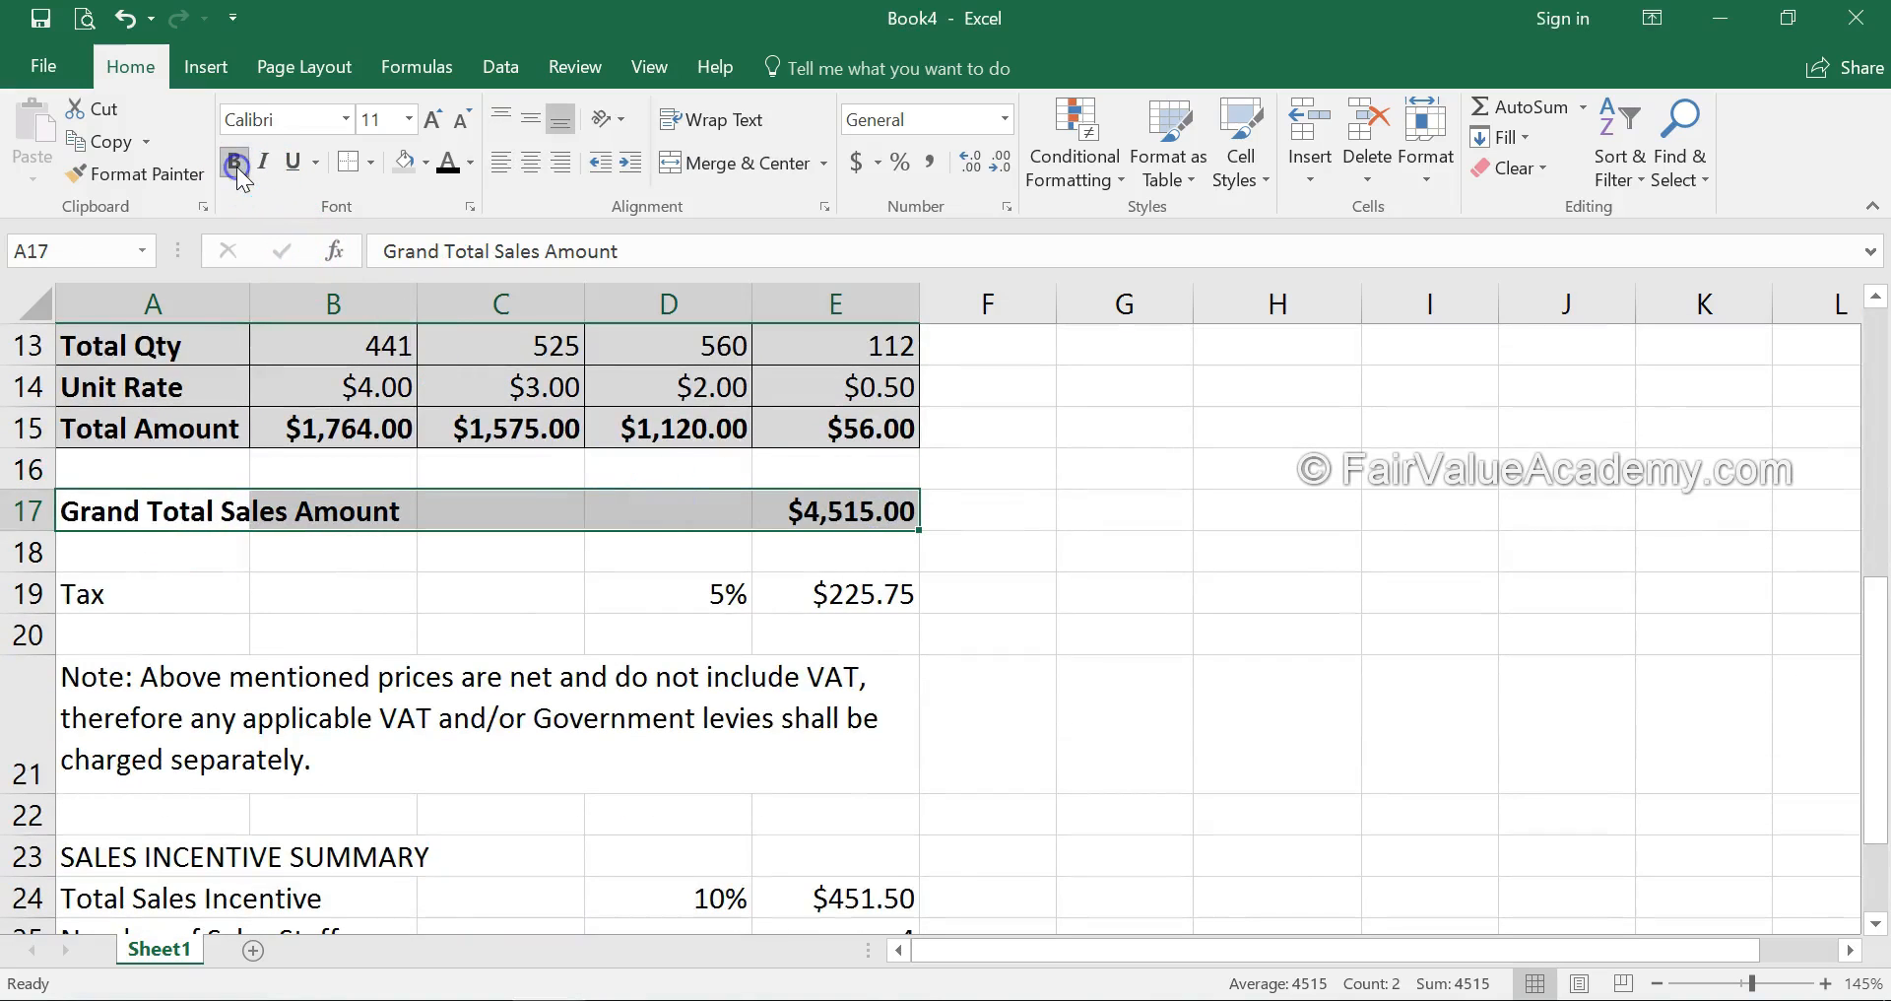
left_click(426, 164)
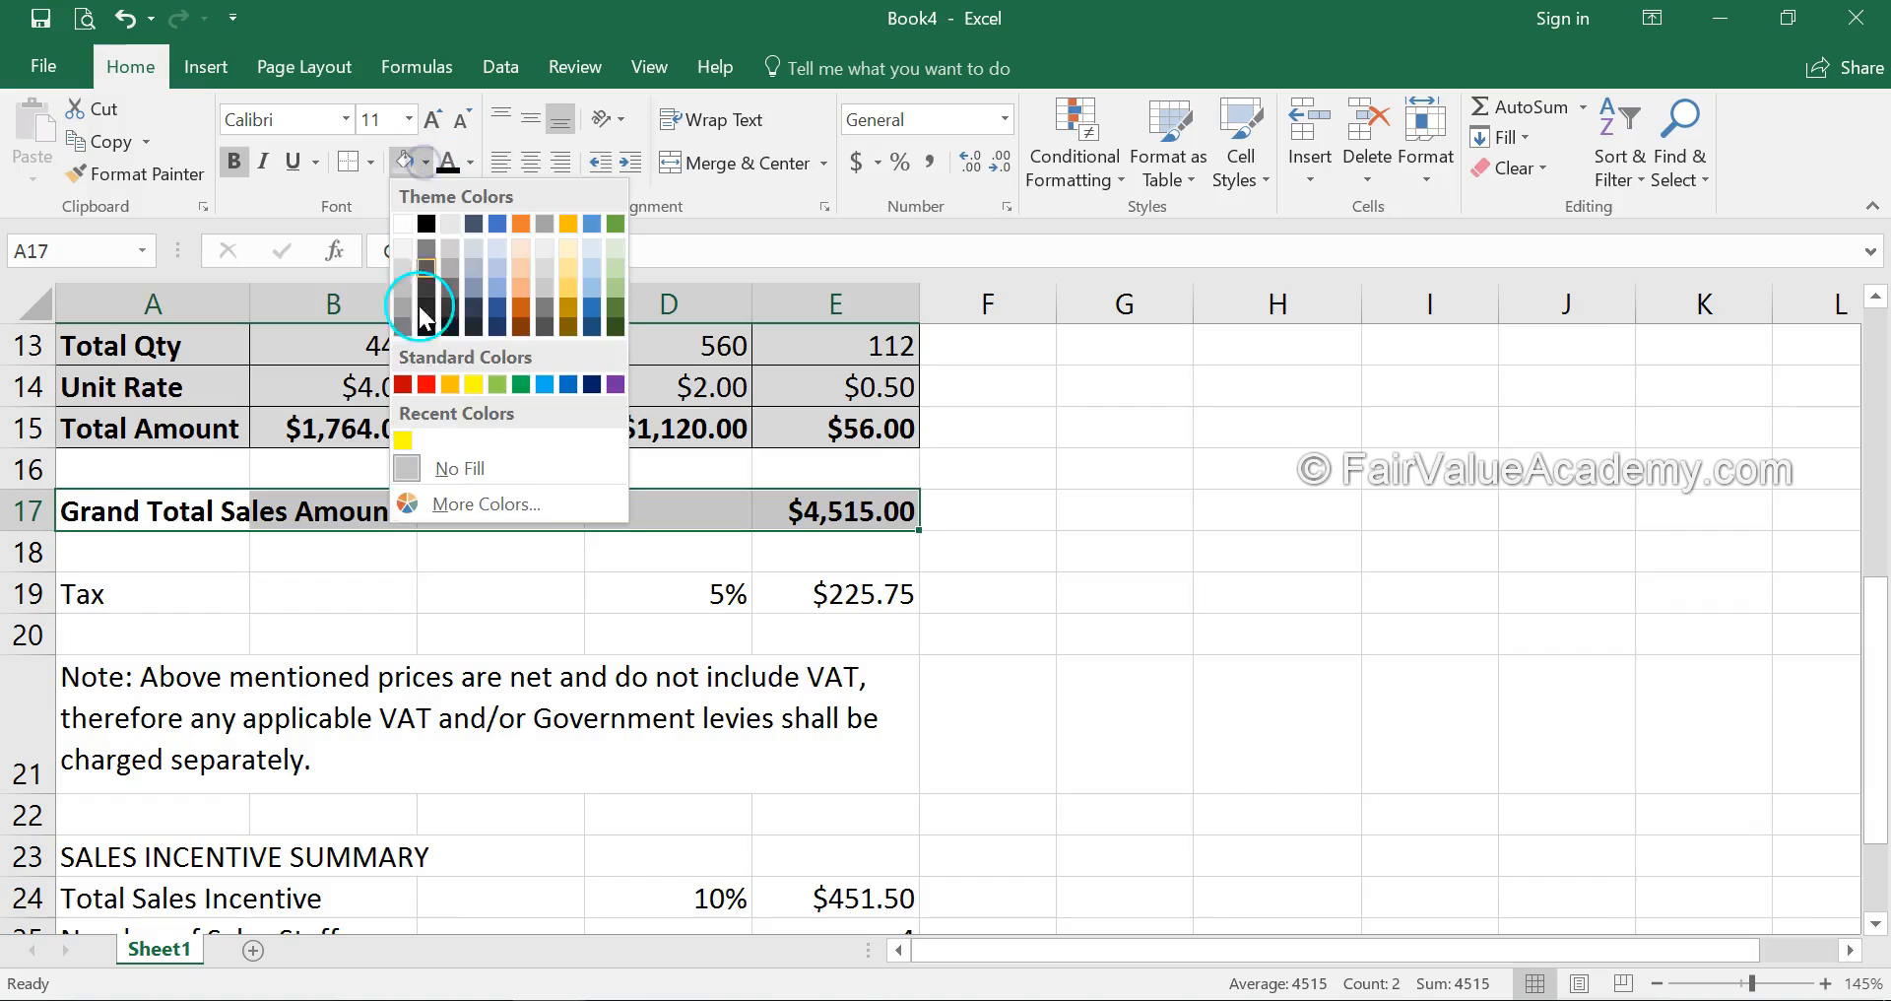
left_click(480, 386)
left_click(367, 703)
Compare the sales incentive rows A24:E26 with the border lines of the same section in Mod 3.3.pdf, returning to Excel.
scroll(366, 703, "down", 1)
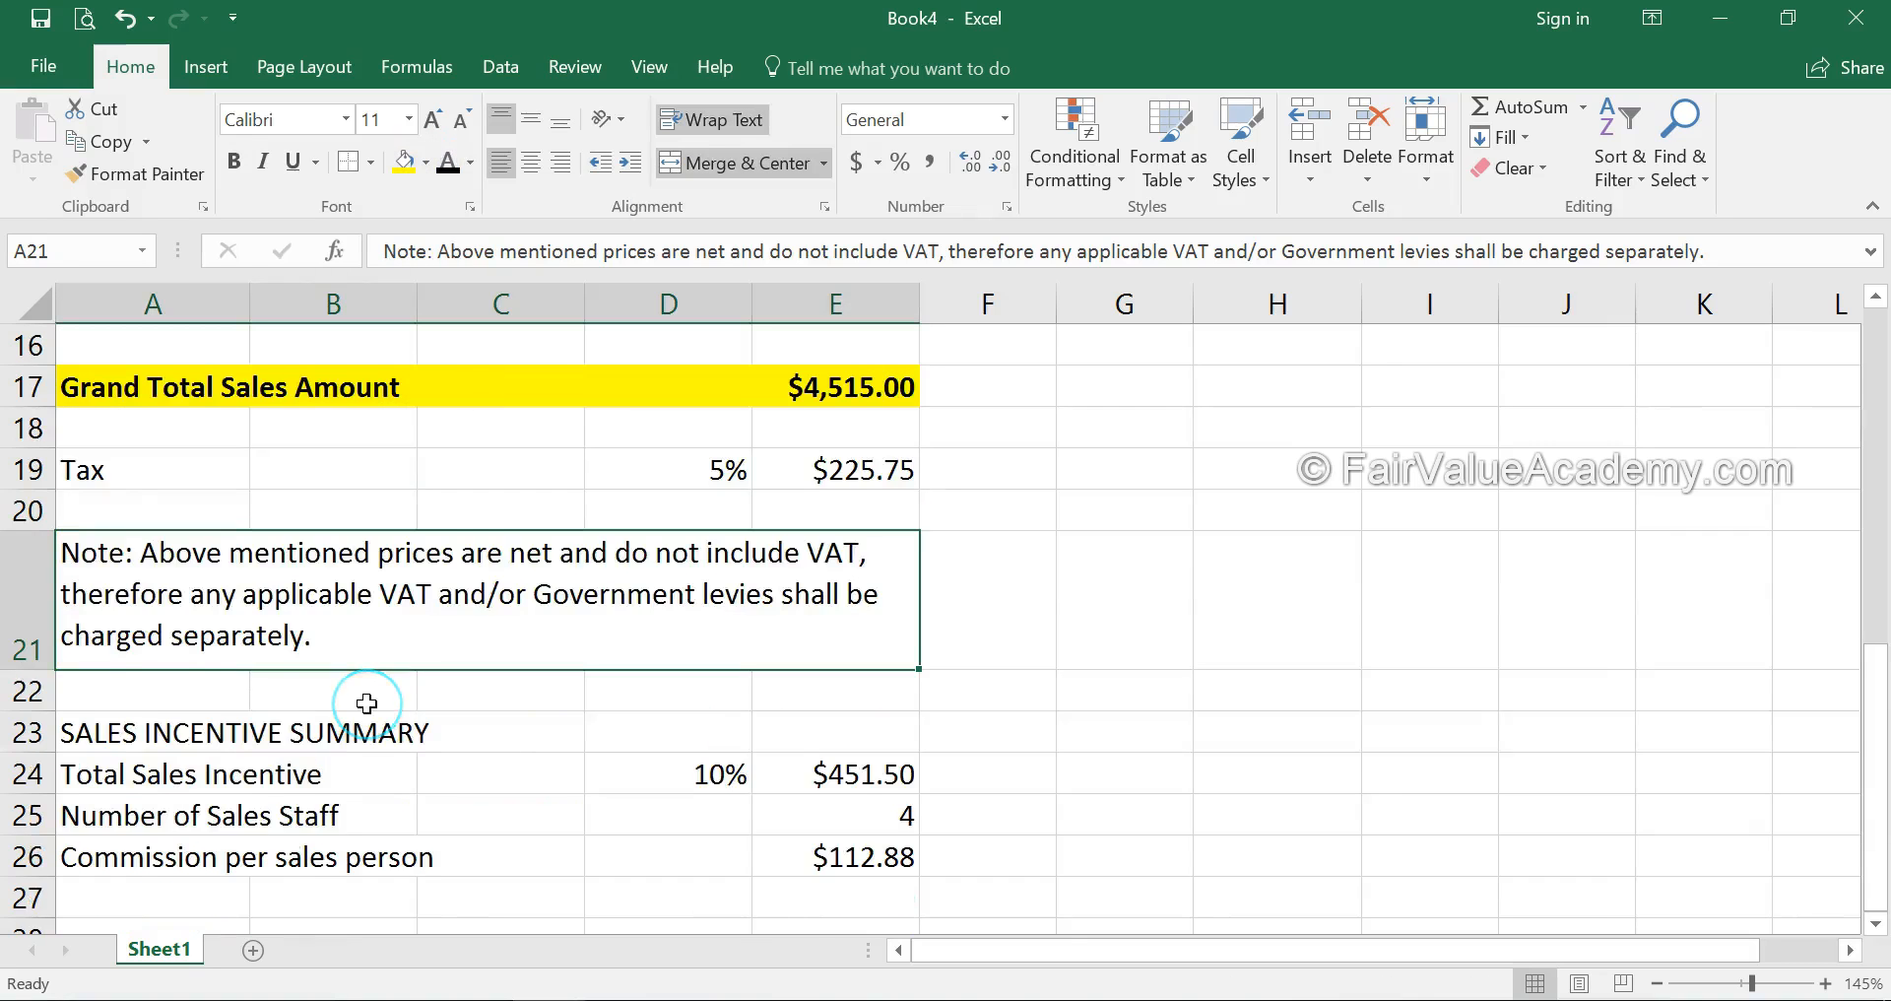
scroll(366, 703, "down", 1)
left_click(466, 651)
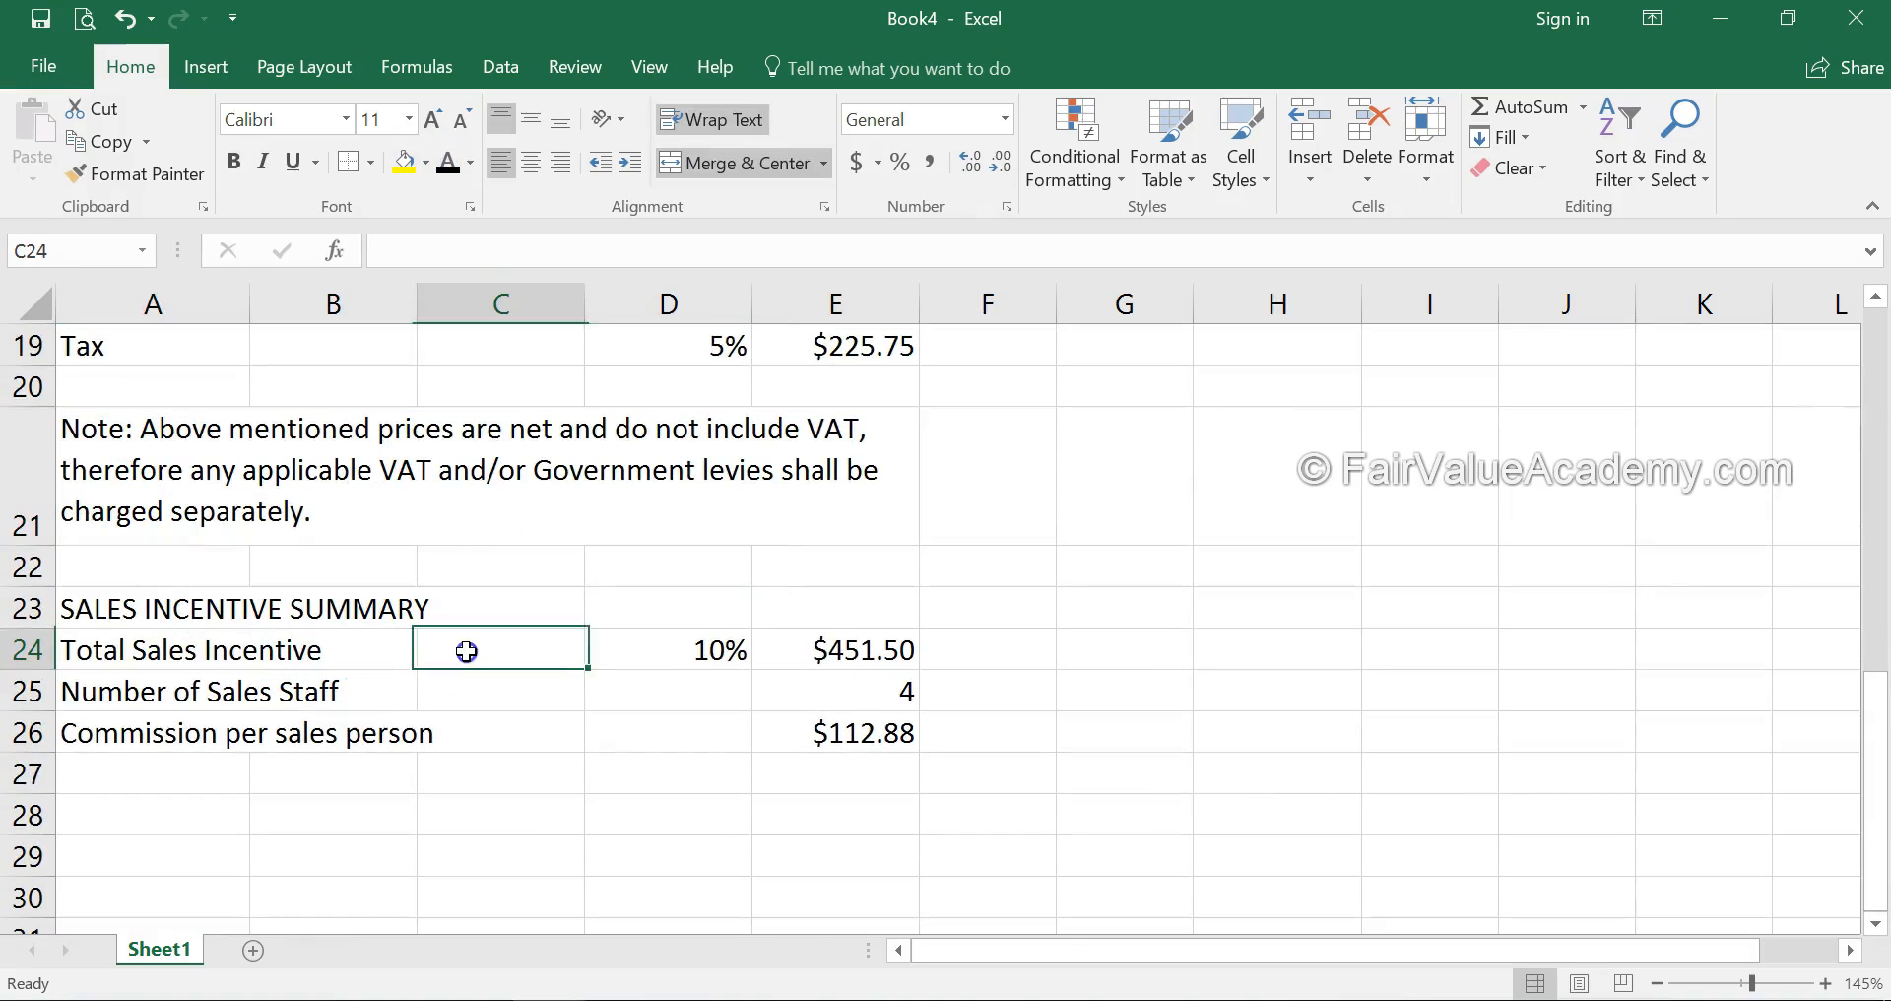
left_click_drag(105, 652, 844, 729)
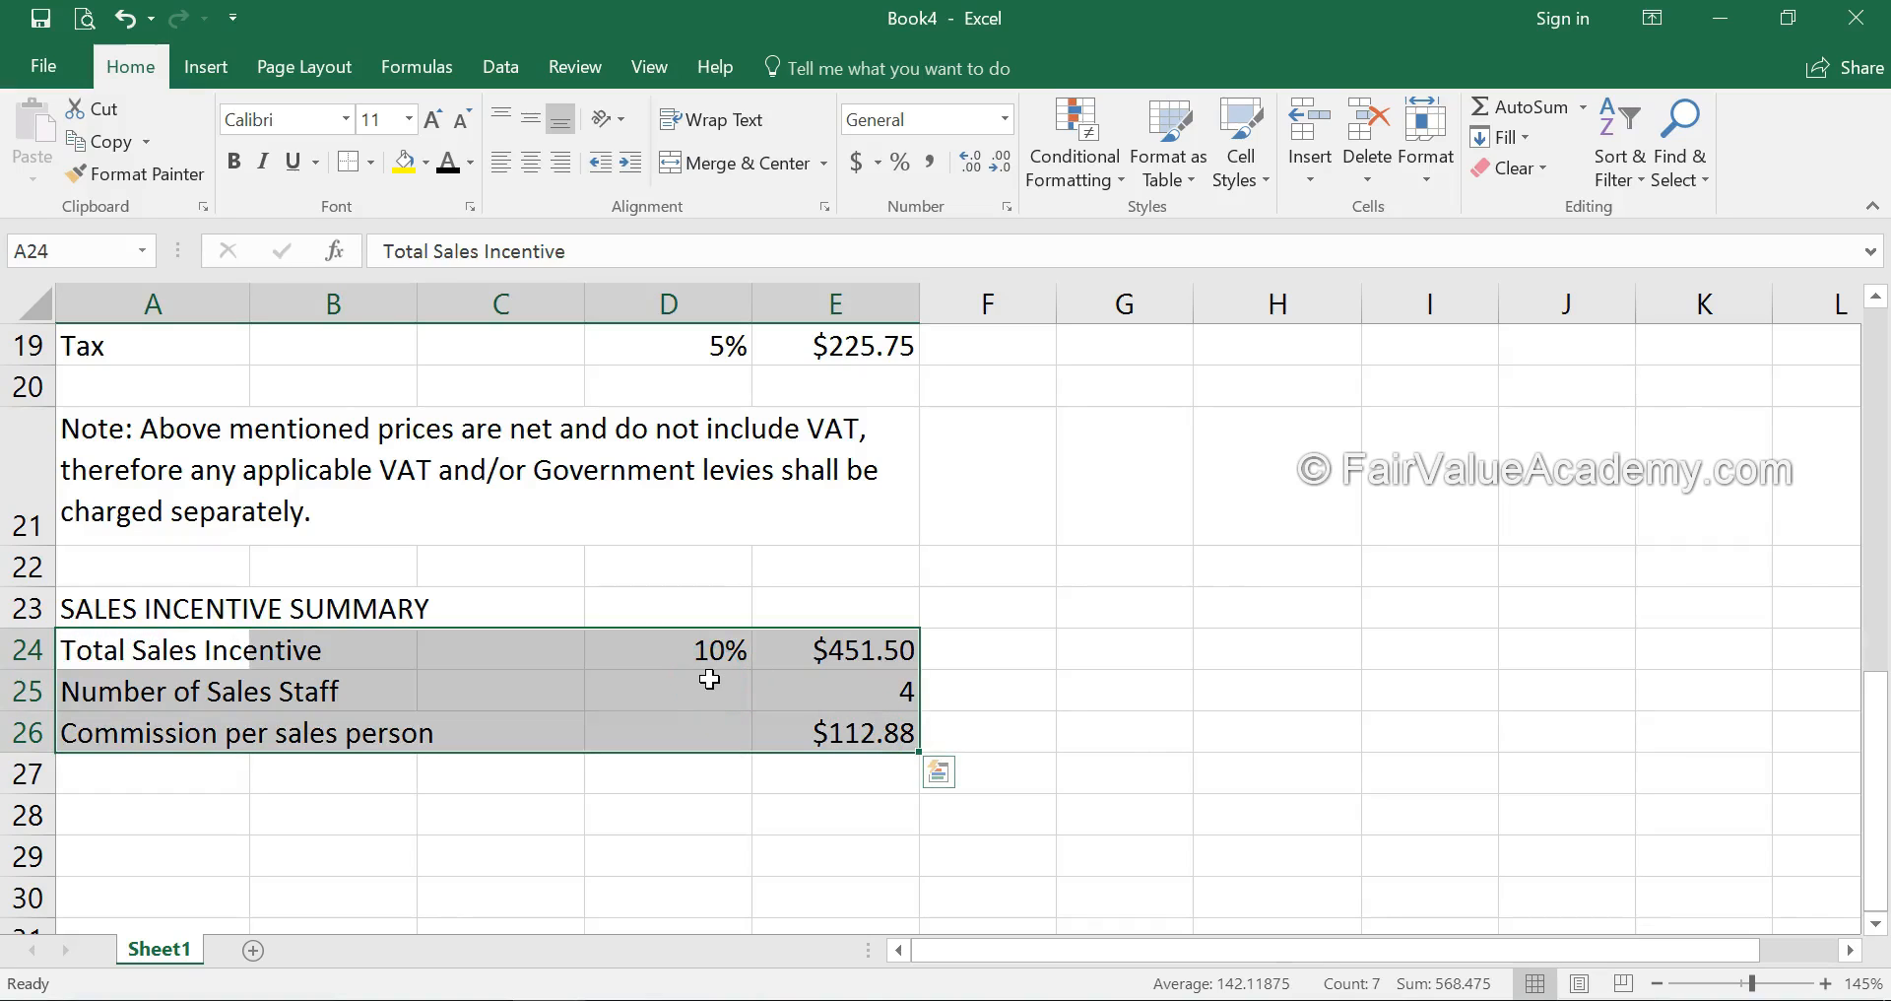
key("alt+Tab")
left_click(555, 781)
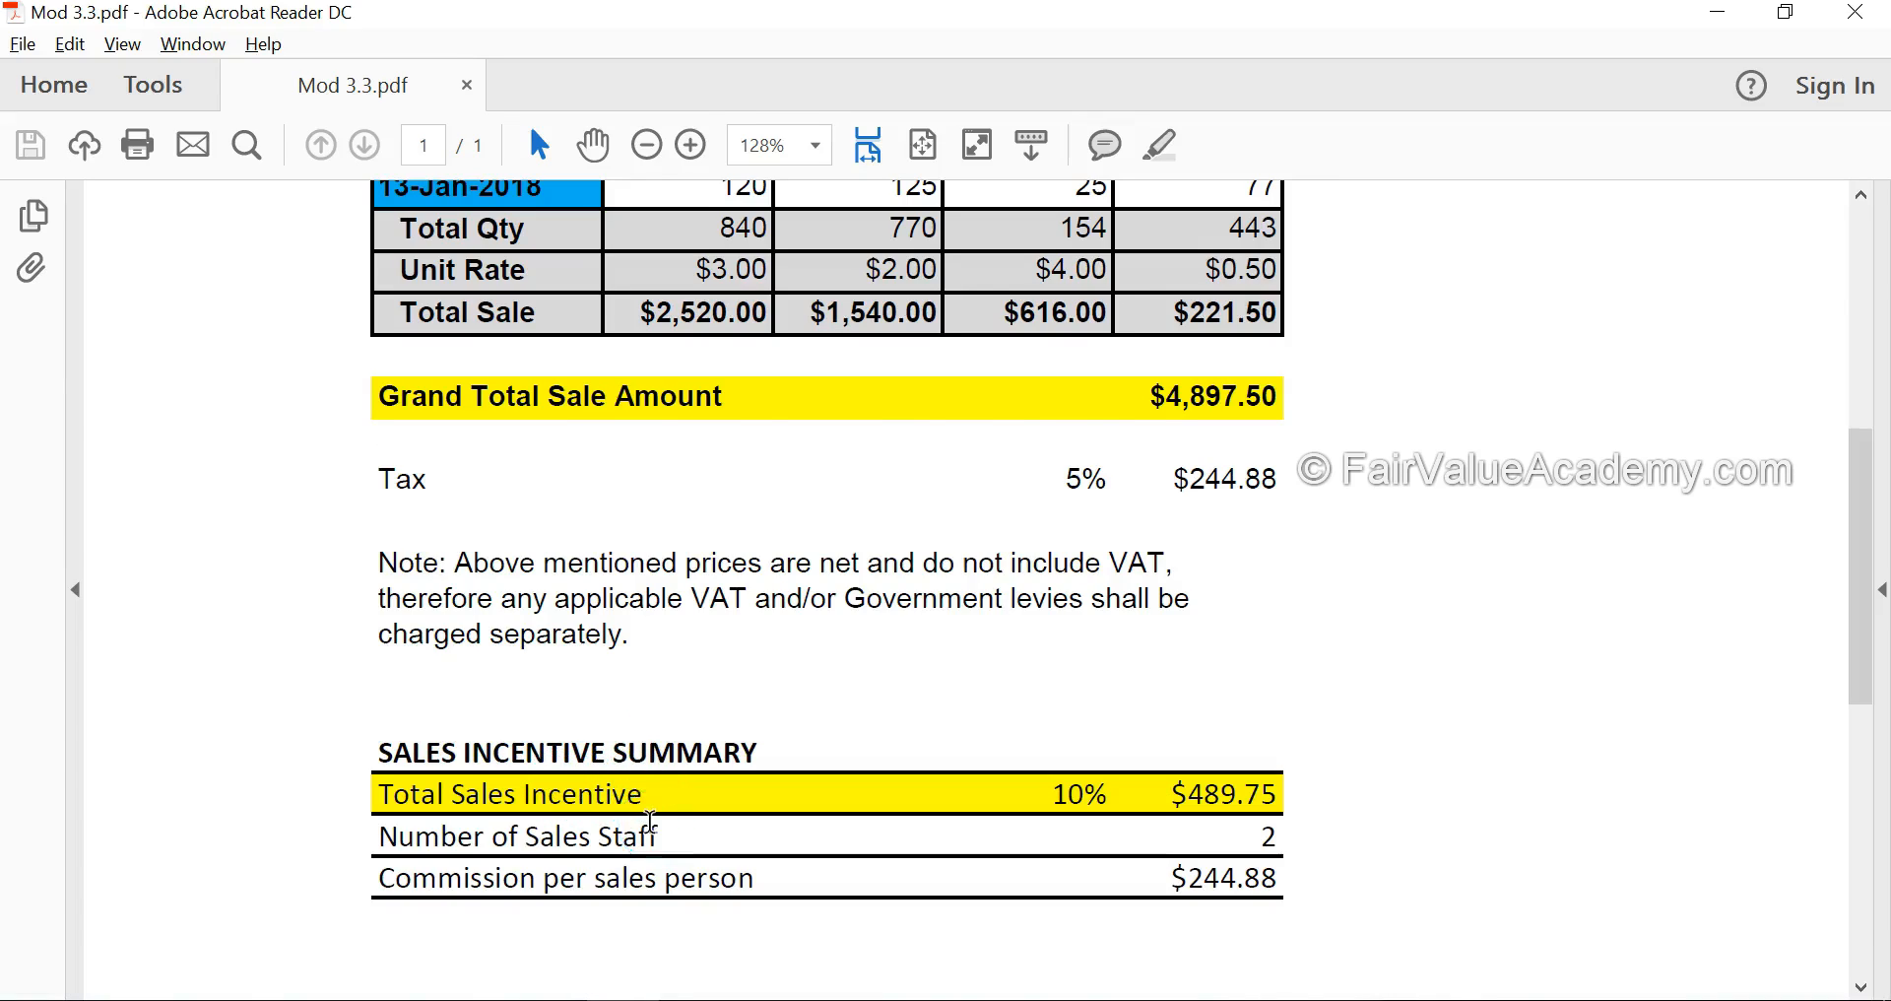
key("alt+Tab")
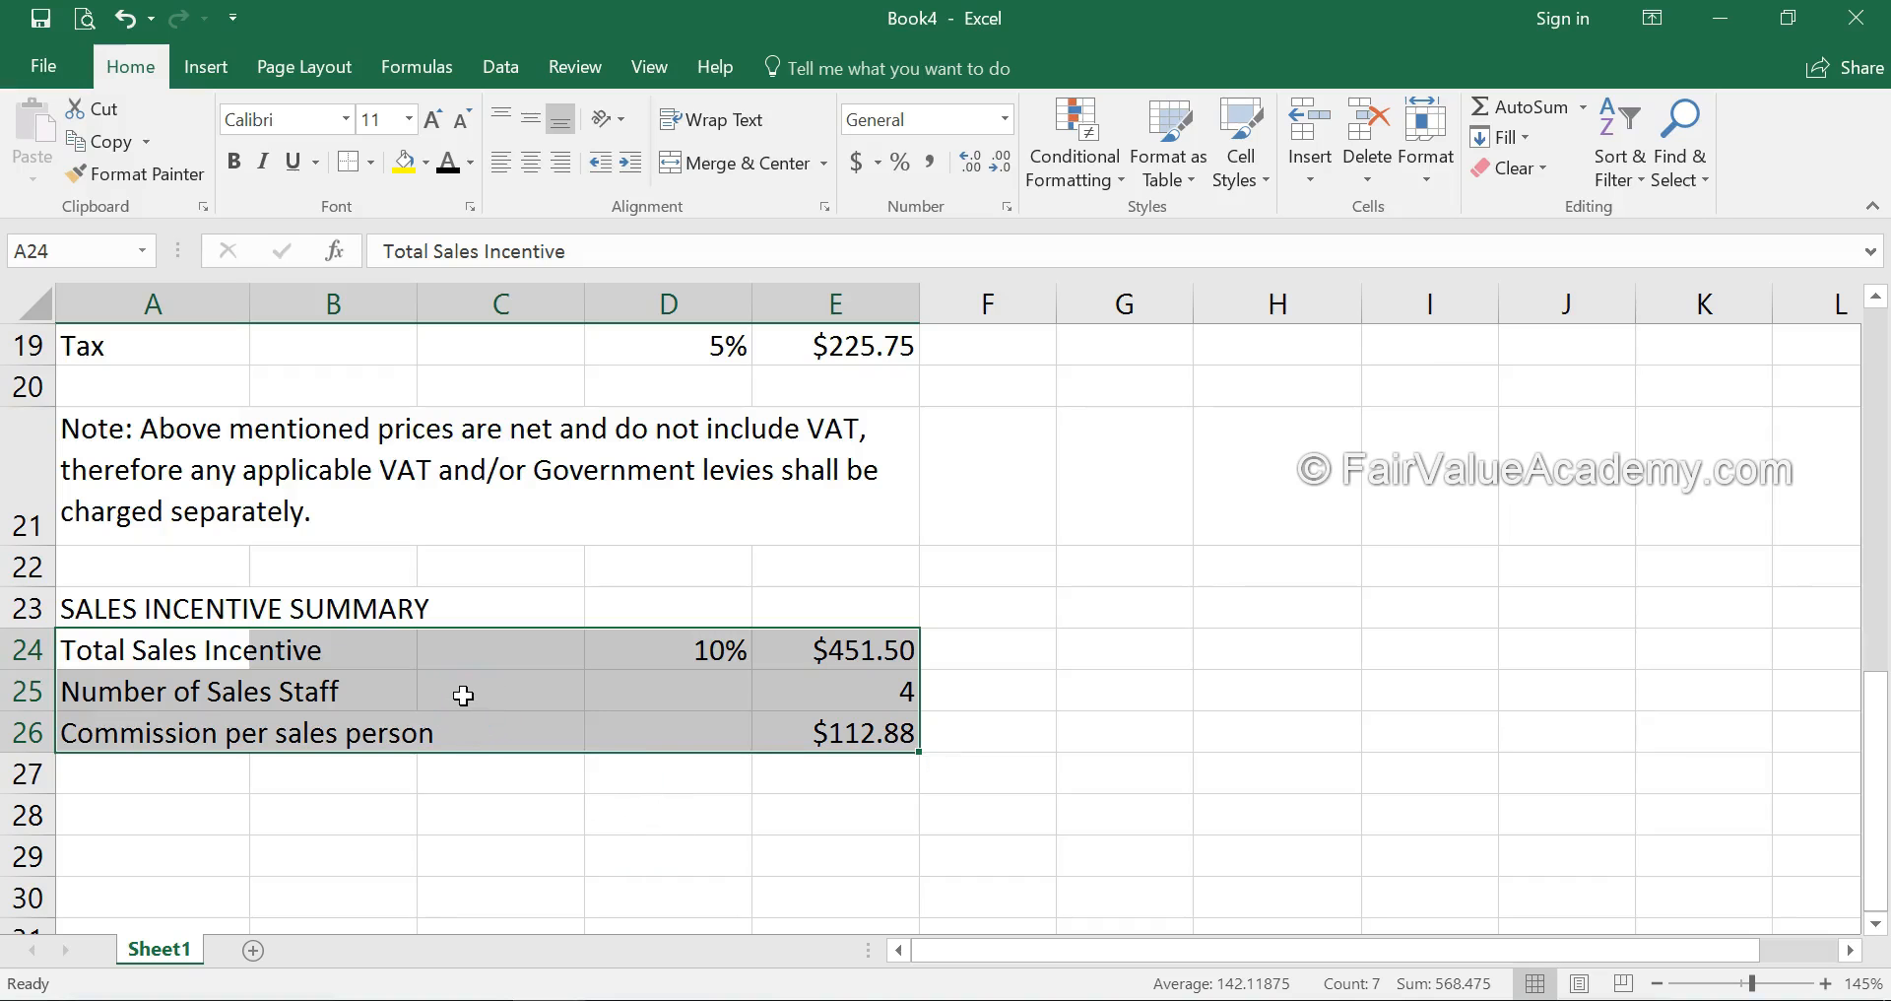
left_click(463, 695)
Format the sales incentive rows A24:E26 with thin solid black horizontal borders along the top, between the rows and along the bottom.
left_click_drag(126, 654, 840, 728)
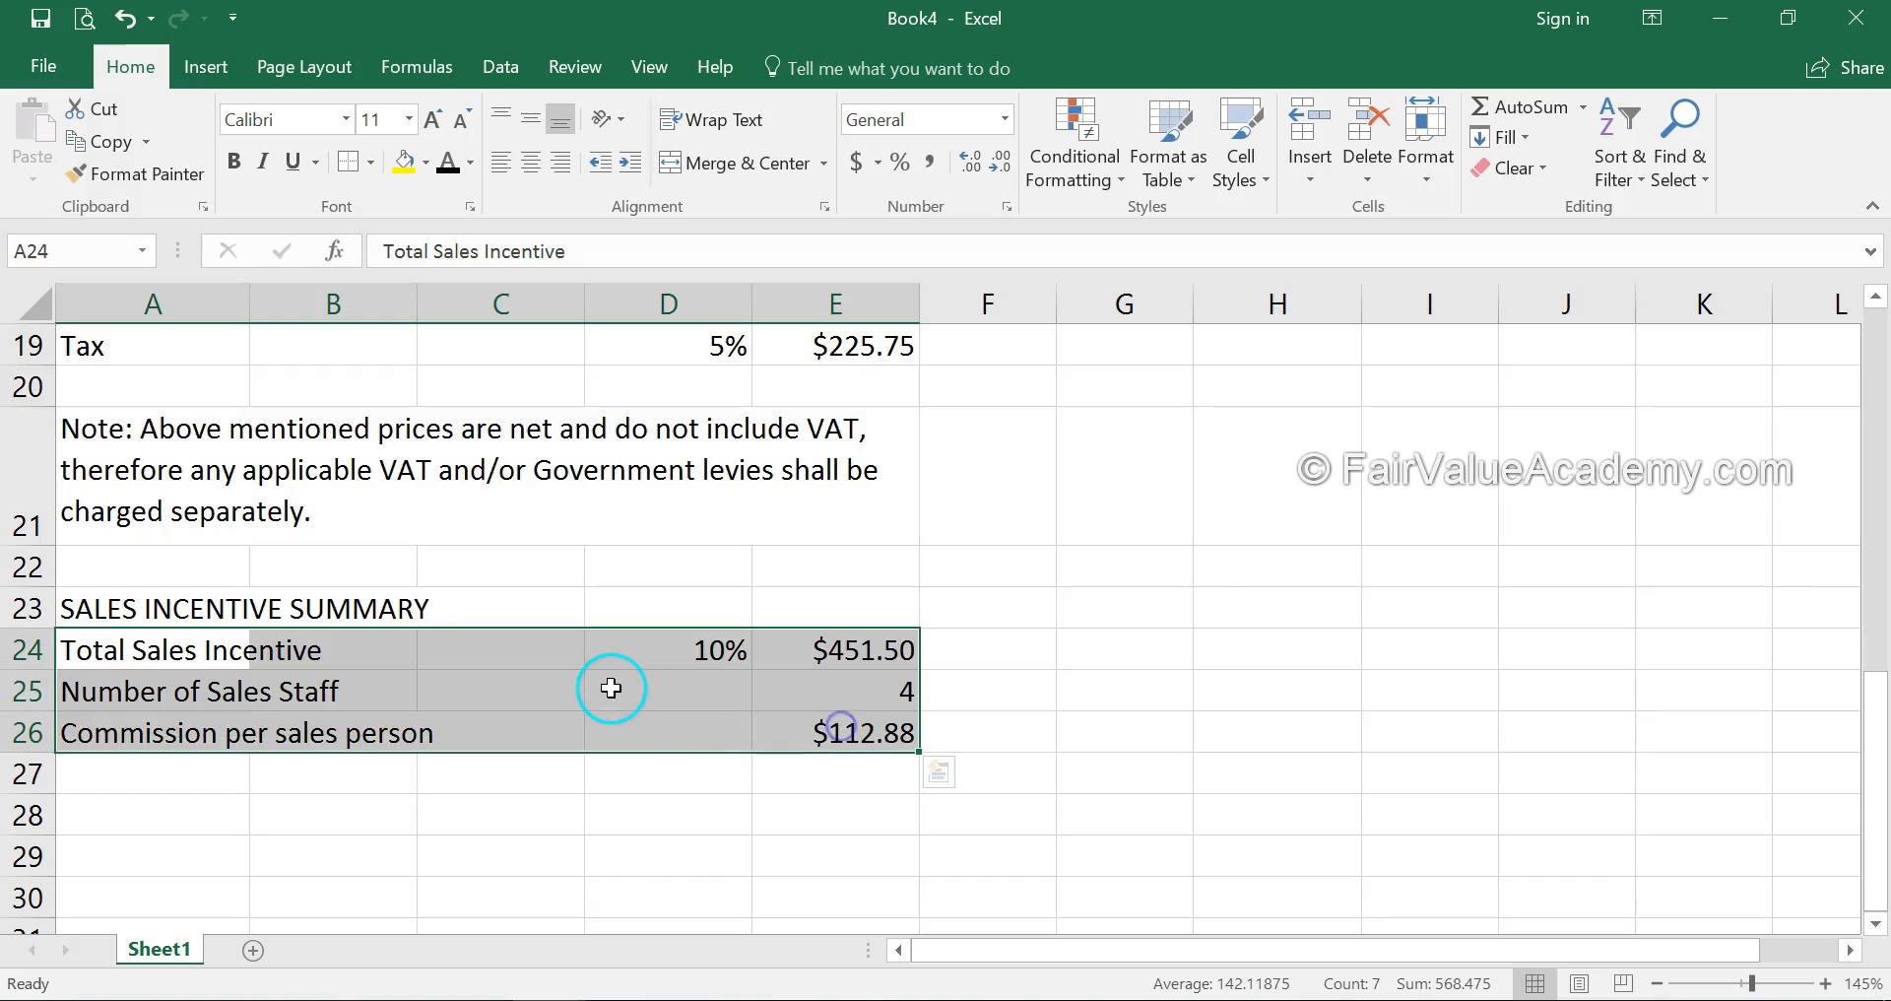
right_click(612, 689)
left_click(709, 555)
left_click(659, 256)
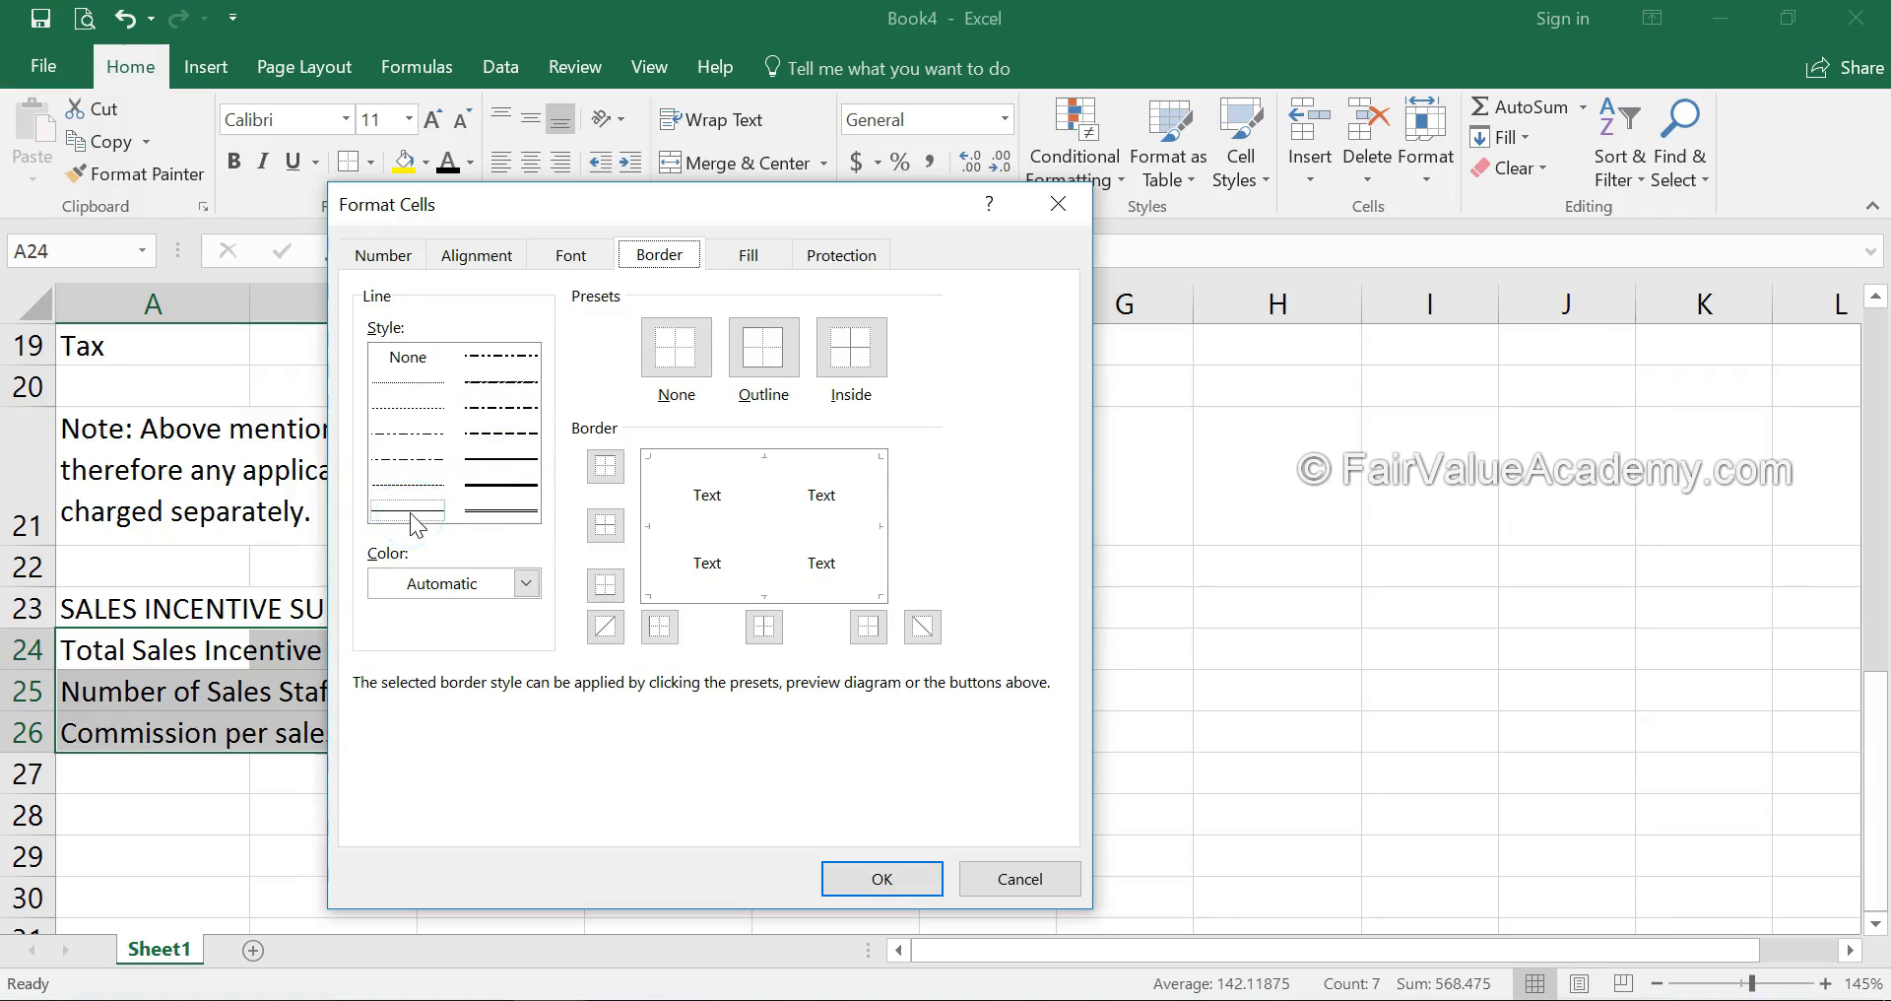
left_click(526, 585)
left_click(530, 590)
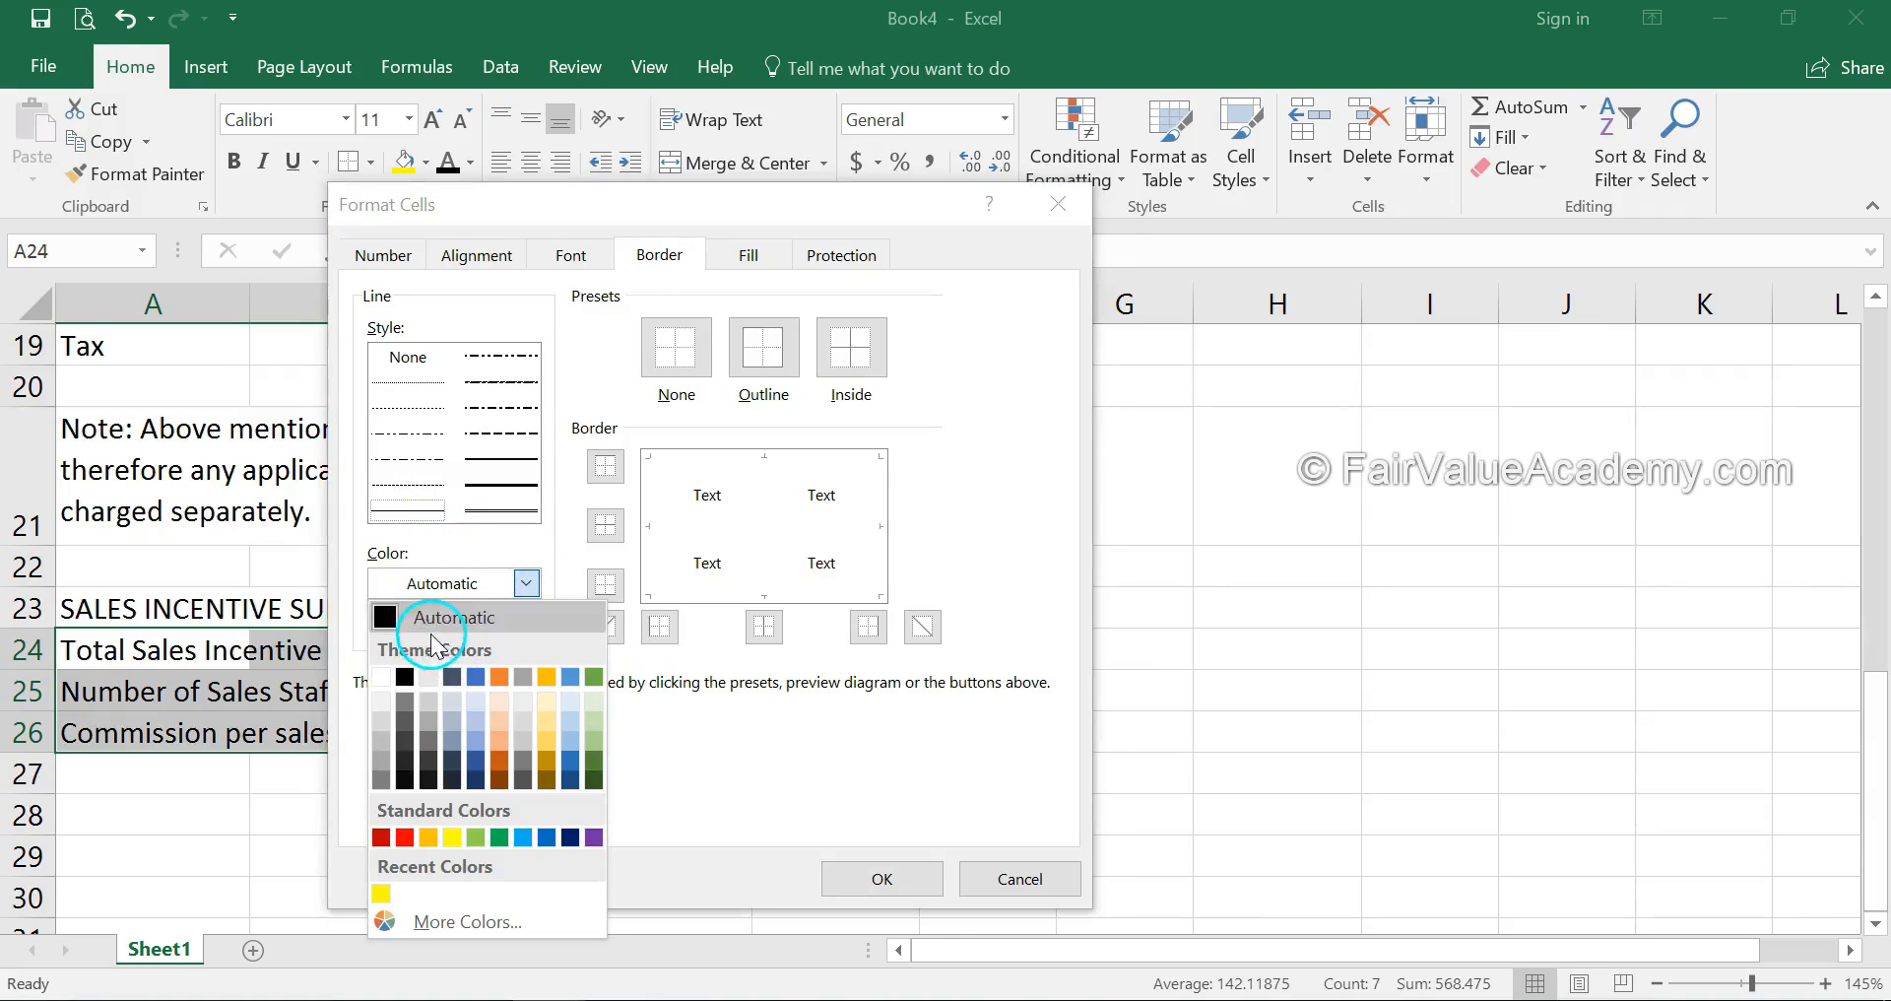
left_click(403, 676)
left_click(605, 467)
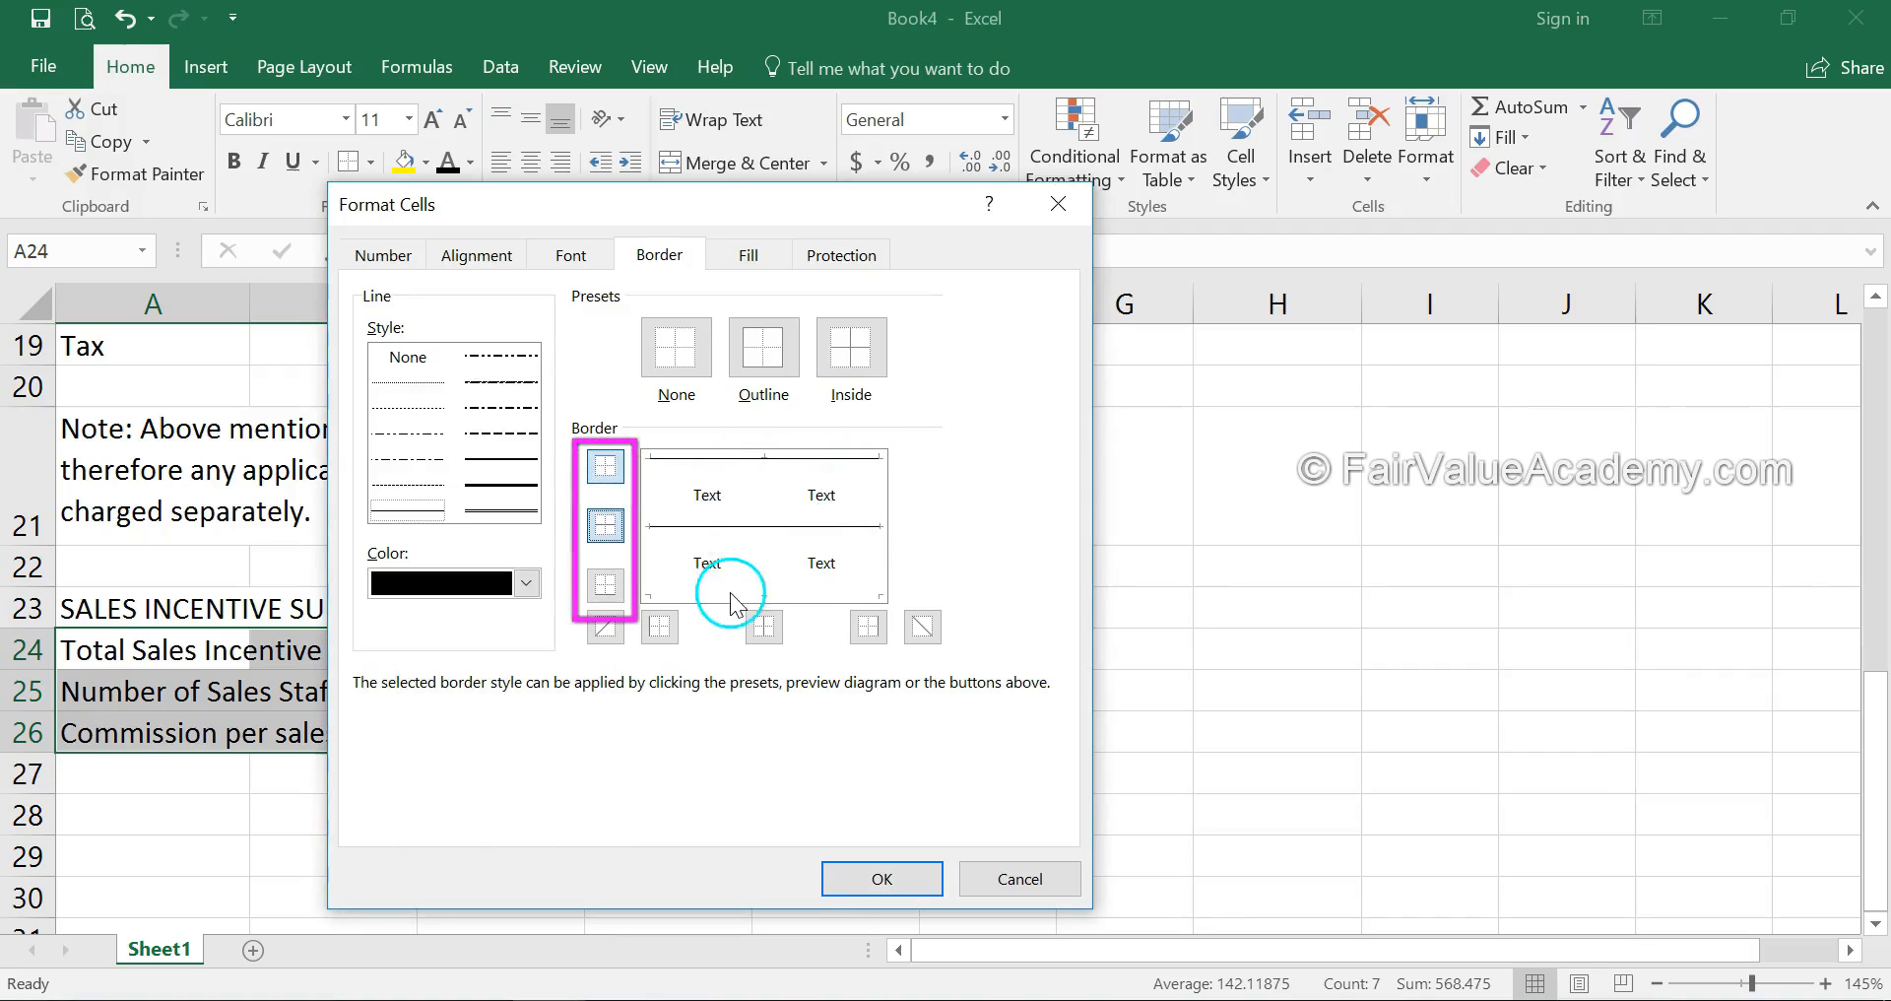
left_click(606, 587)
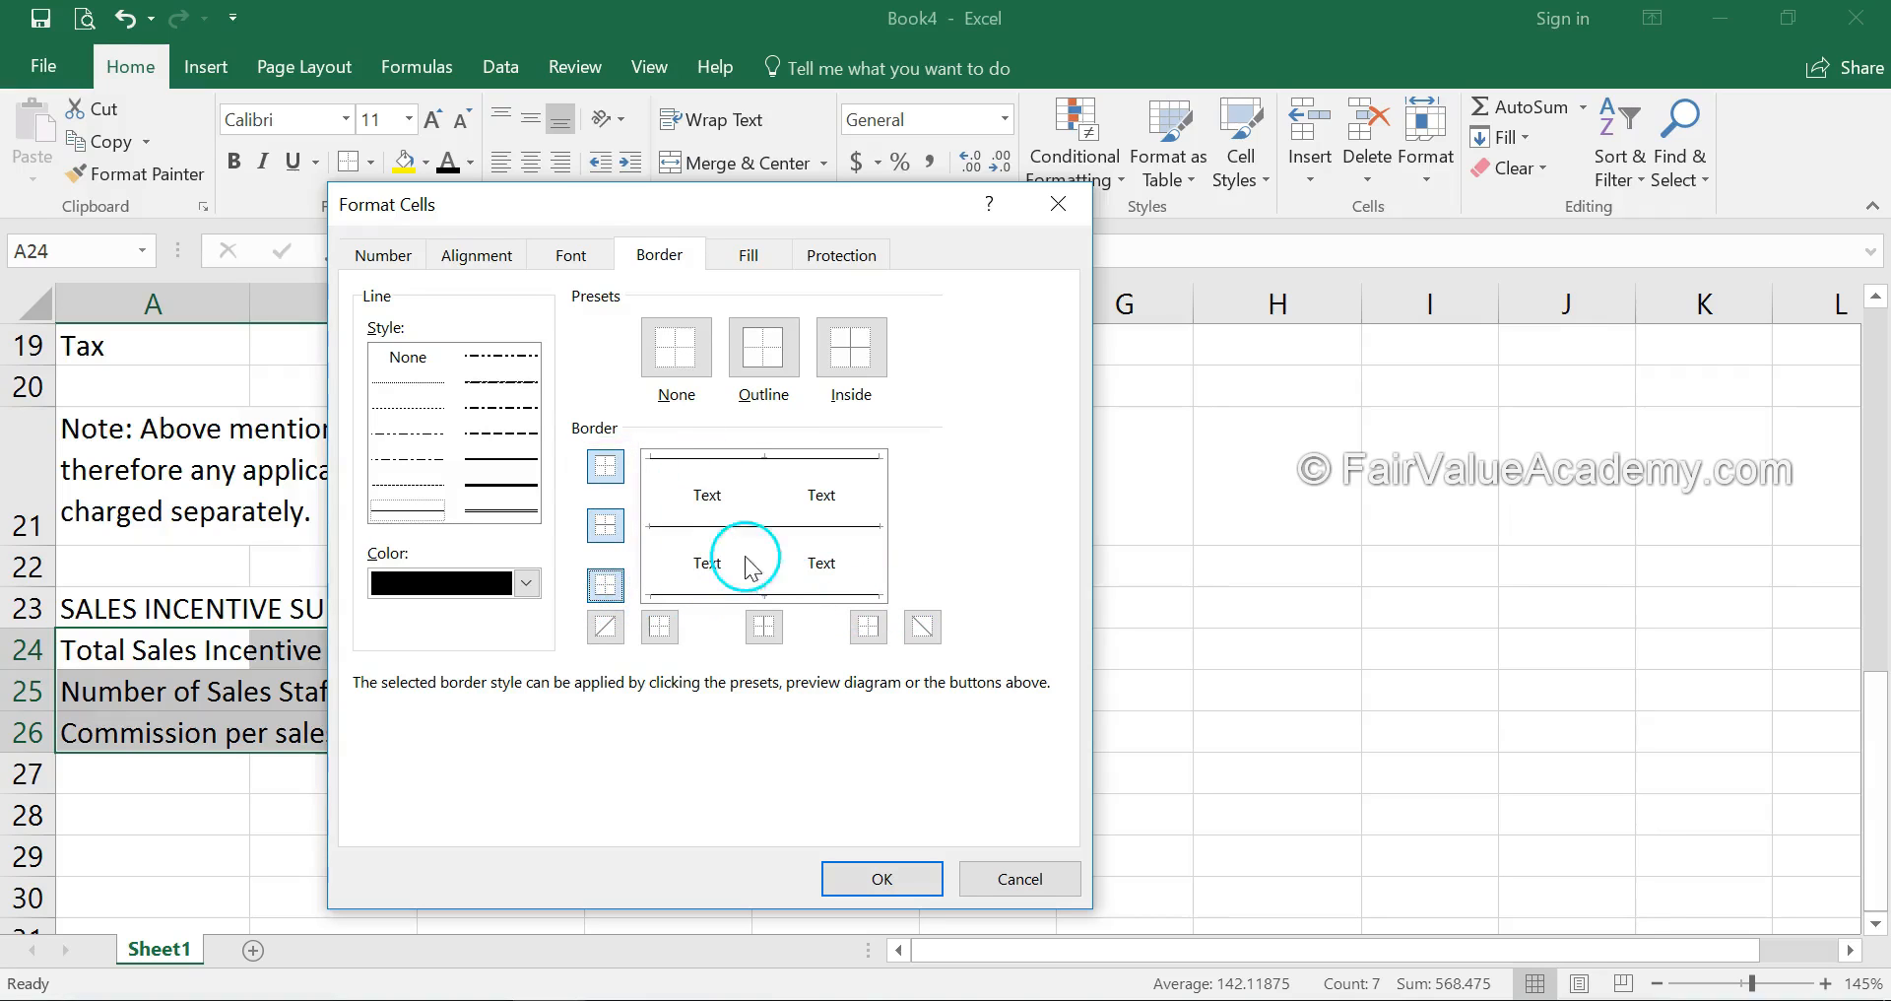
left_click(882, 878)
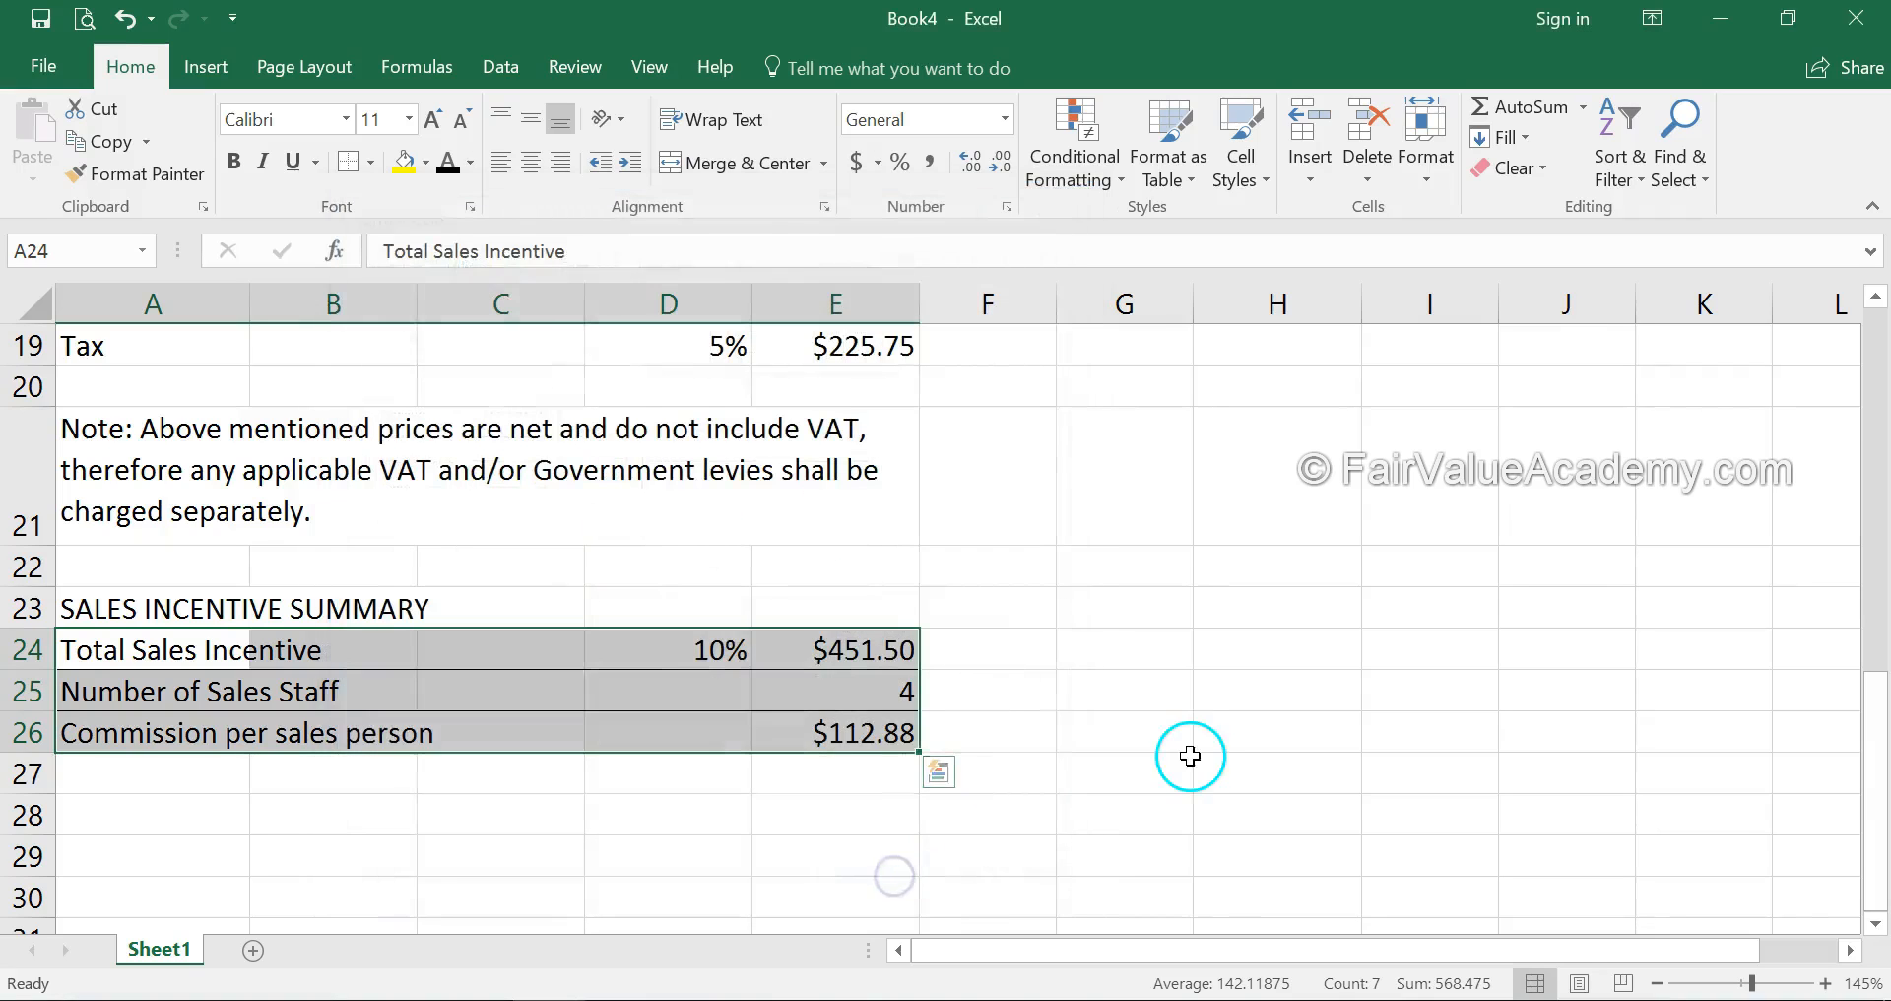
left_click(1190, 756)
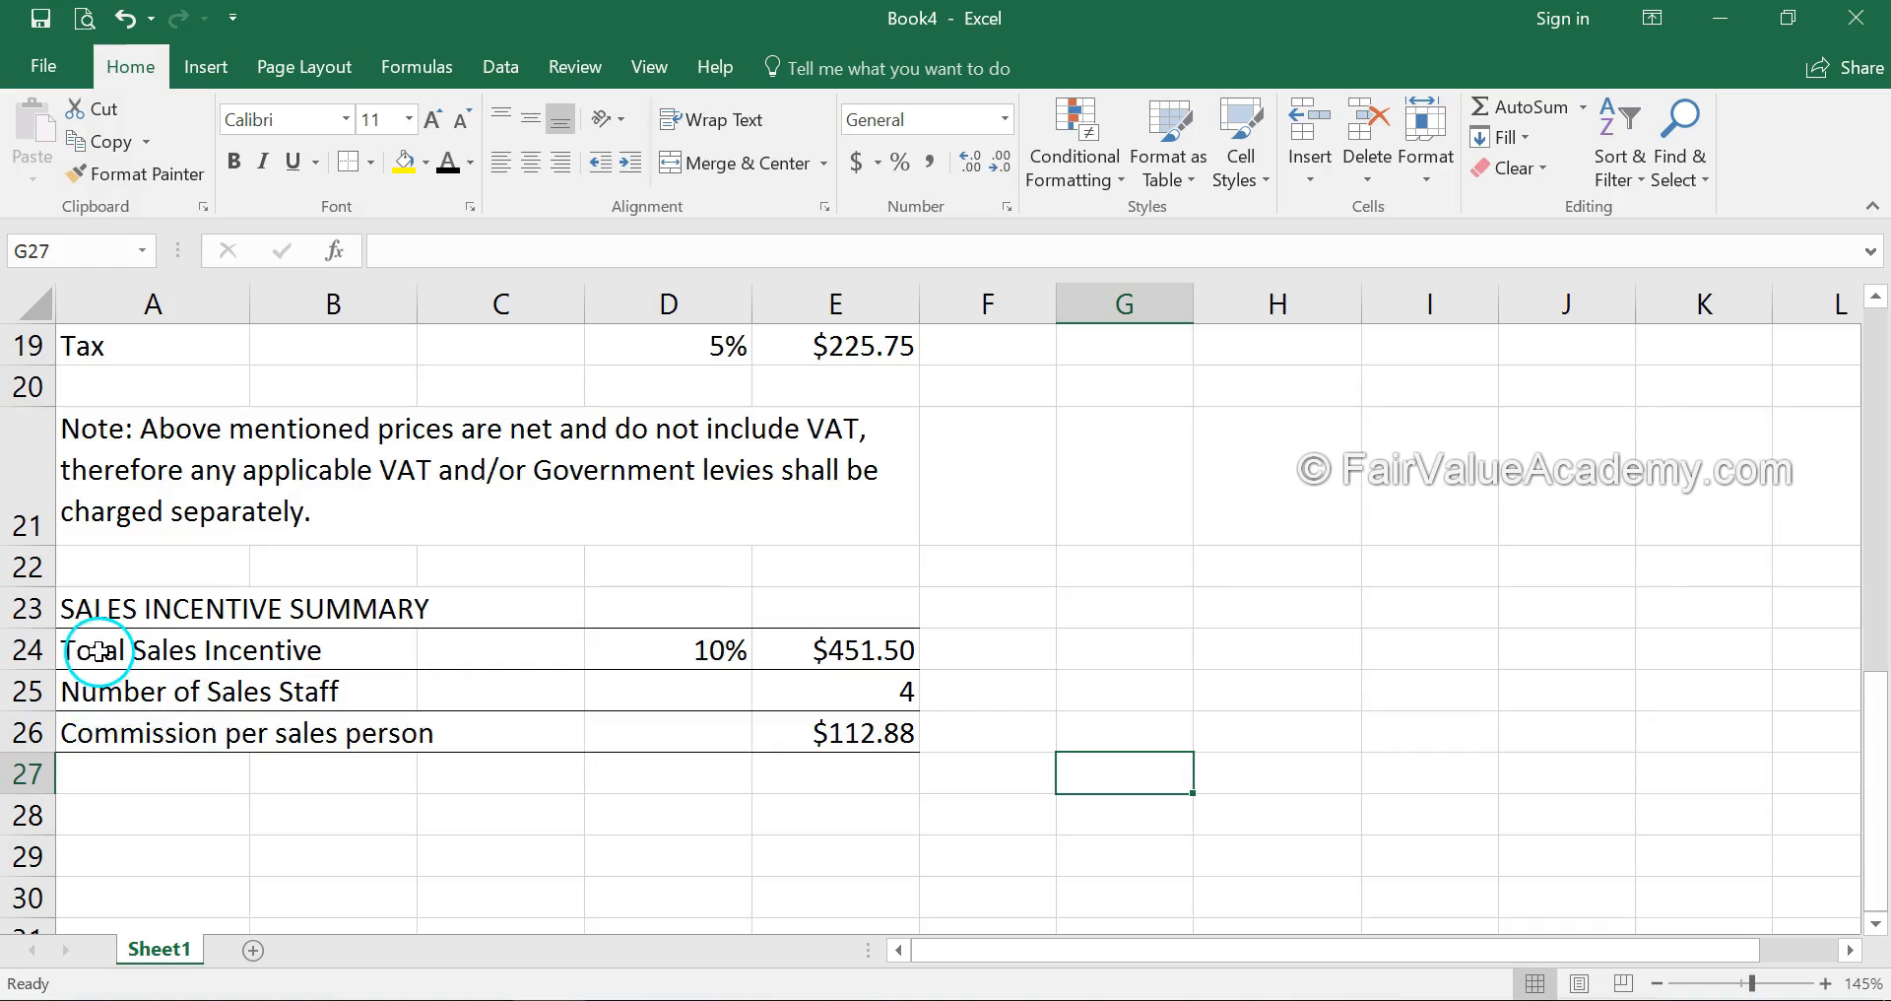
Fill the Total Sales Incentive row A24:E24 with yellow and review the formatted sales table above.
left_click_drag(93, 650, 886, 665)
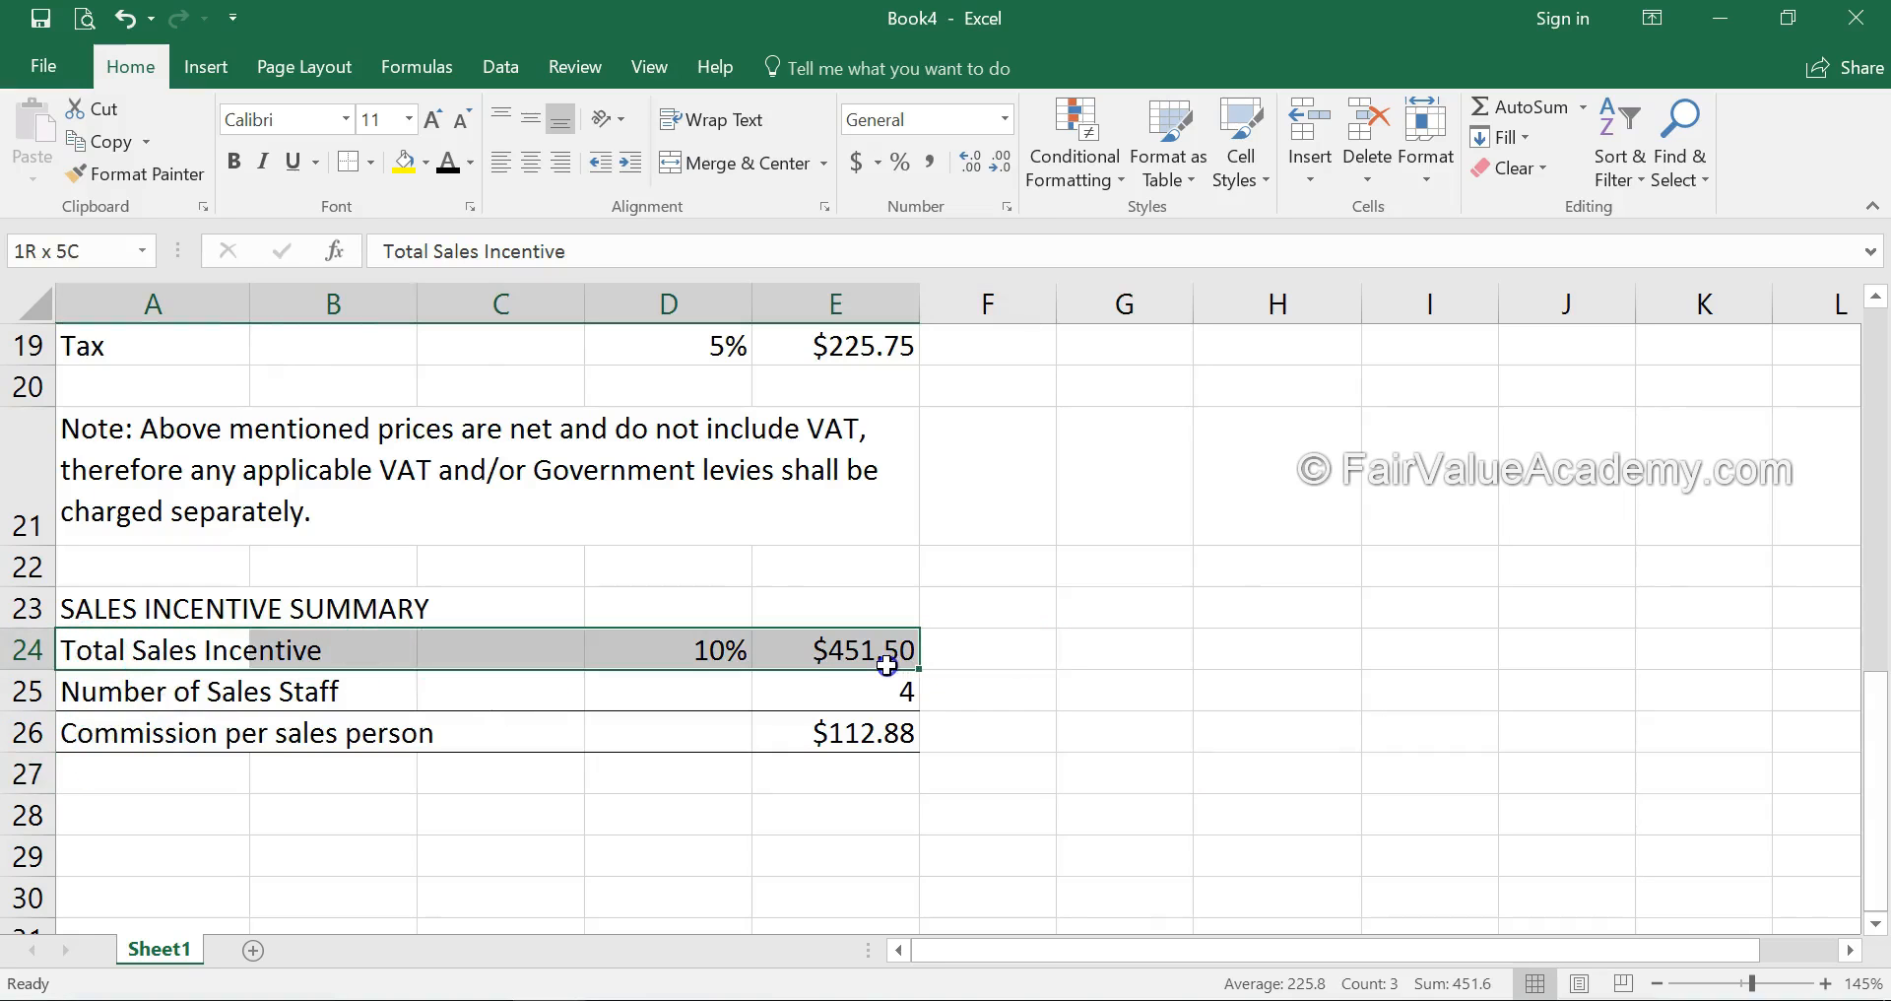
left_click(405, 162)
left_click(413, 512)
scroll(463, 561, "up", 5)
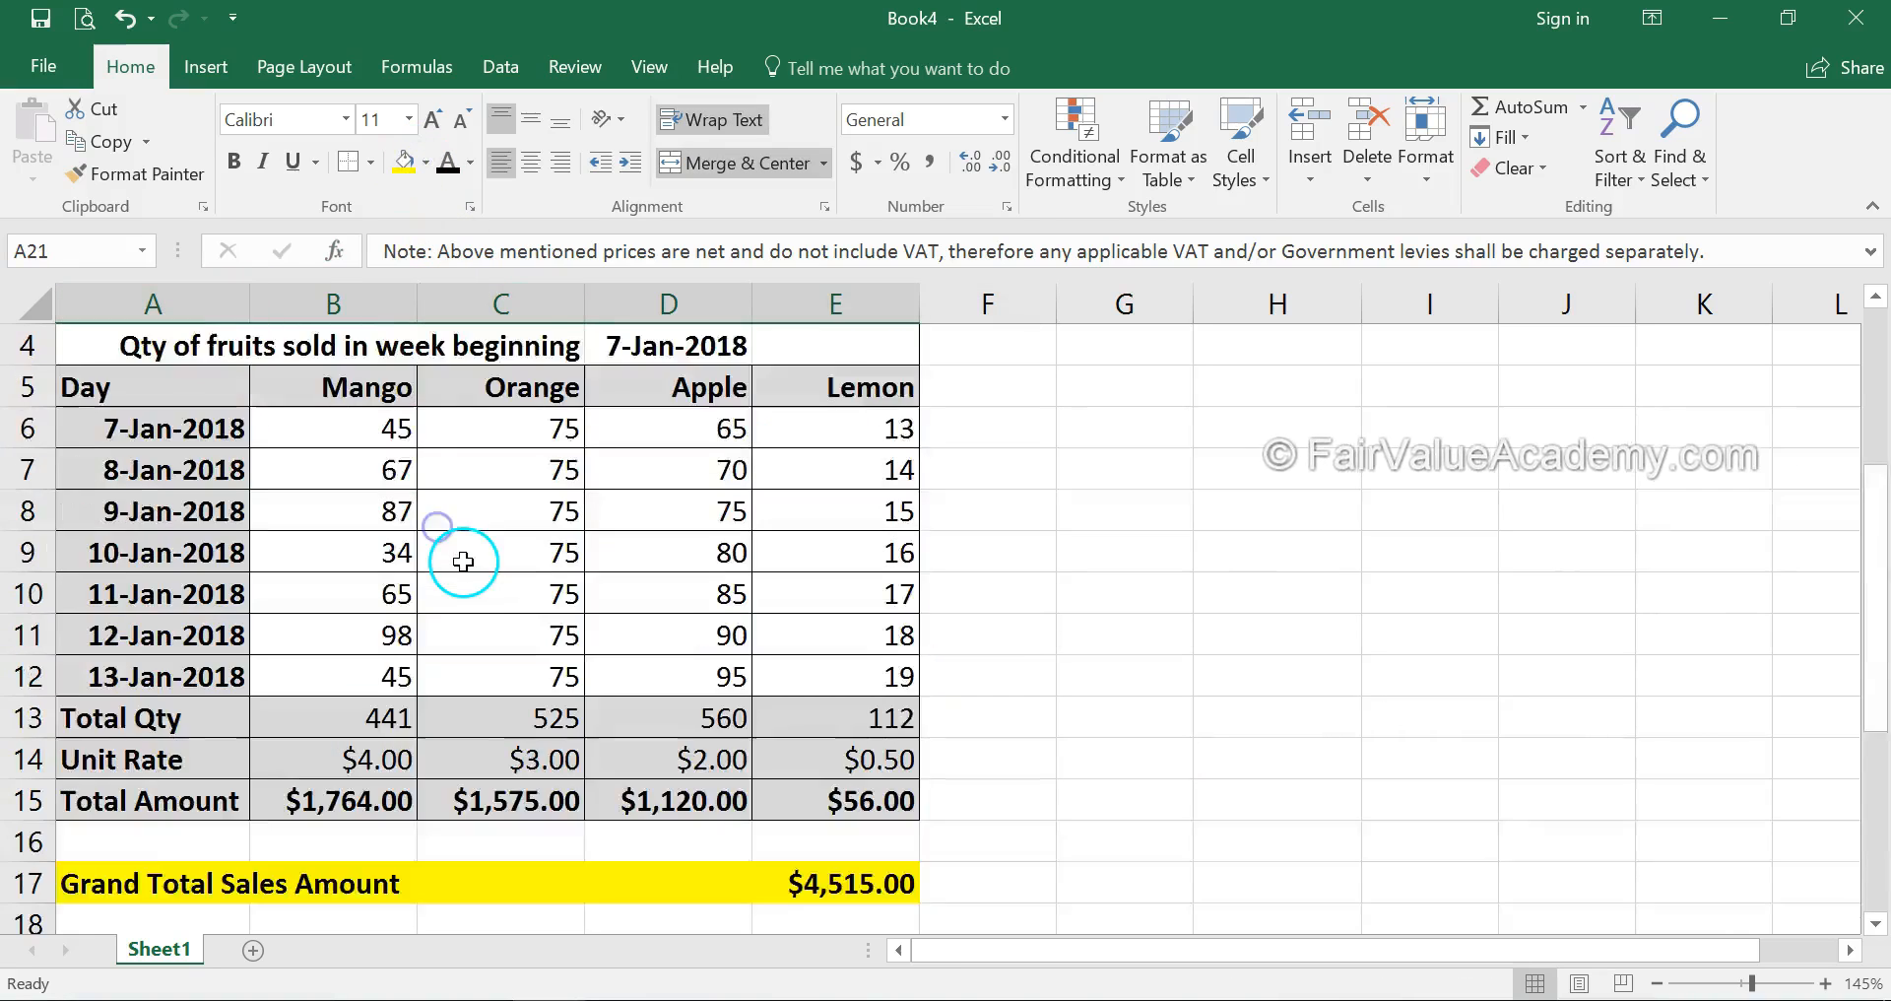
scroll(463, 561, "up", 1)
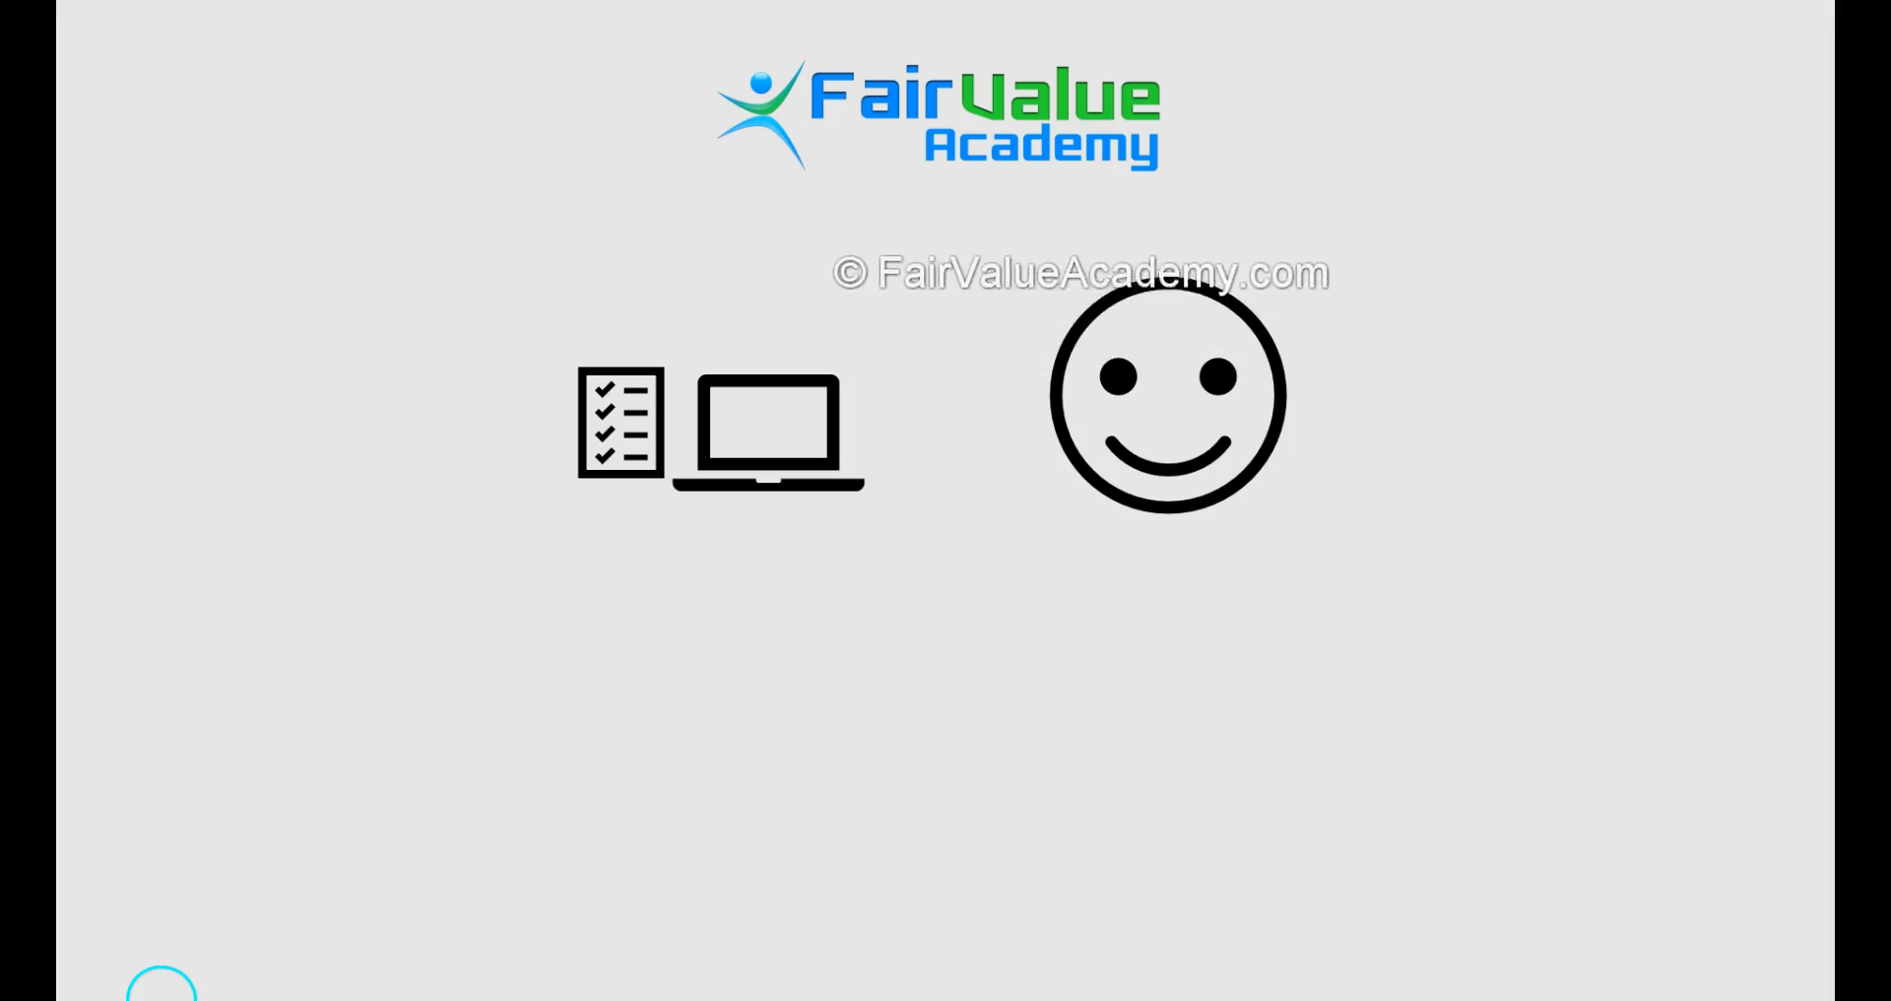